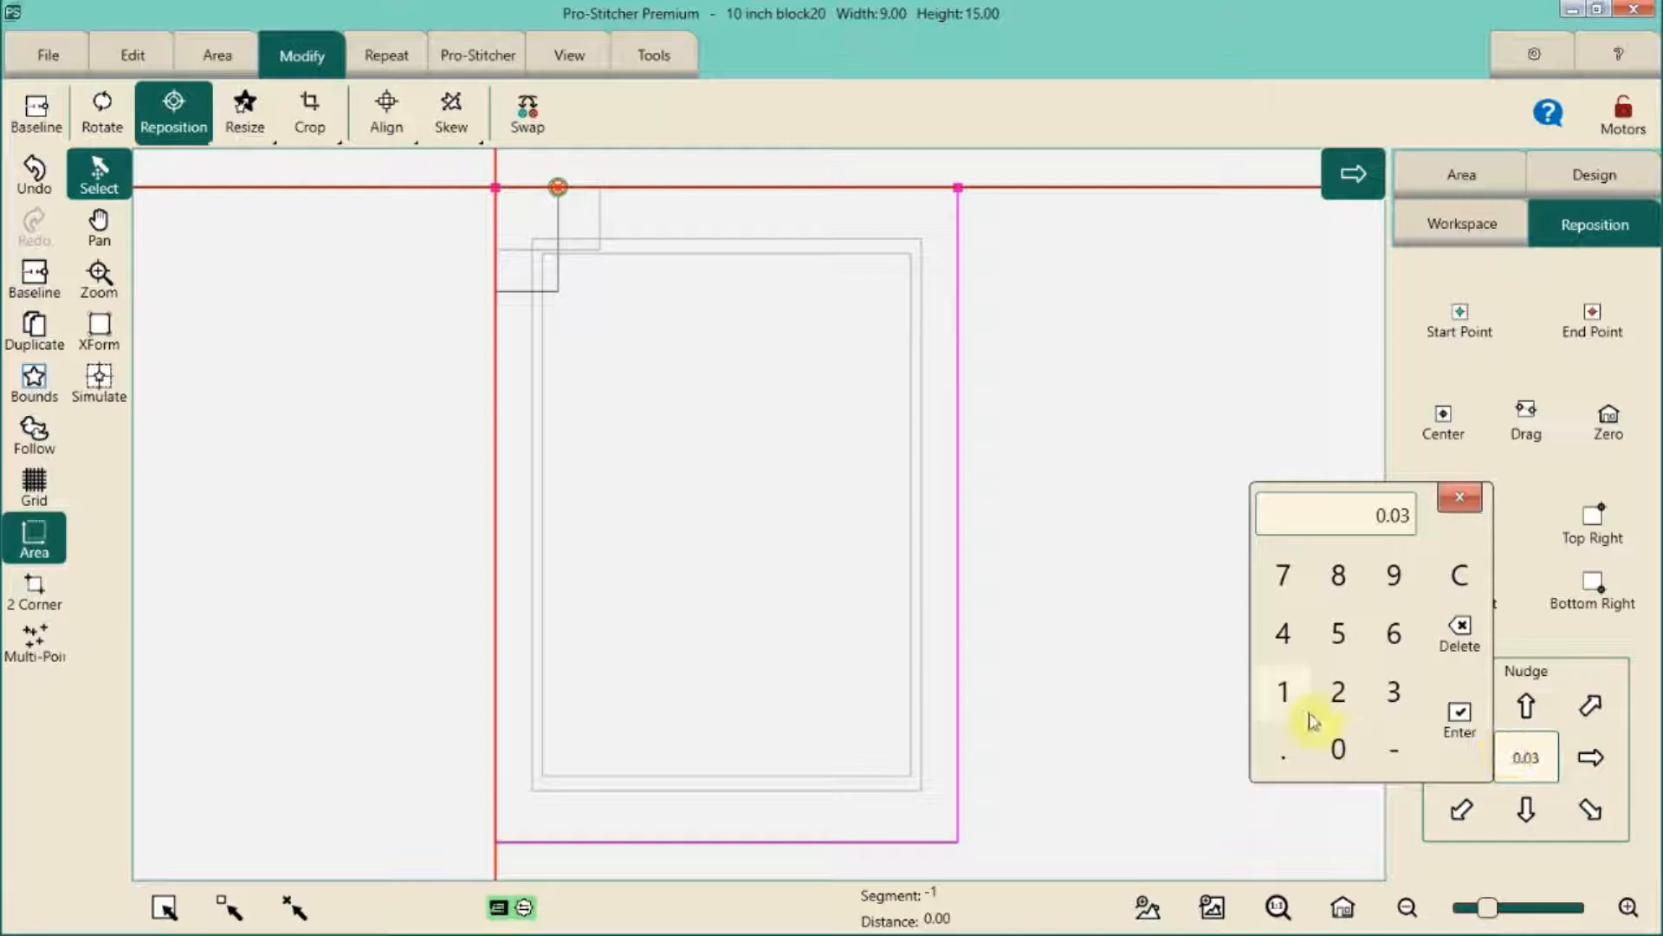
Set the nudge distance for the selected block to 1.5
{"action": "left_click", "coordinate": [1284, 750]}
{"action": "left_click", "coordinate": [1339, 634]}
{"action": "left_click", "coordinate": [1460, 720]}
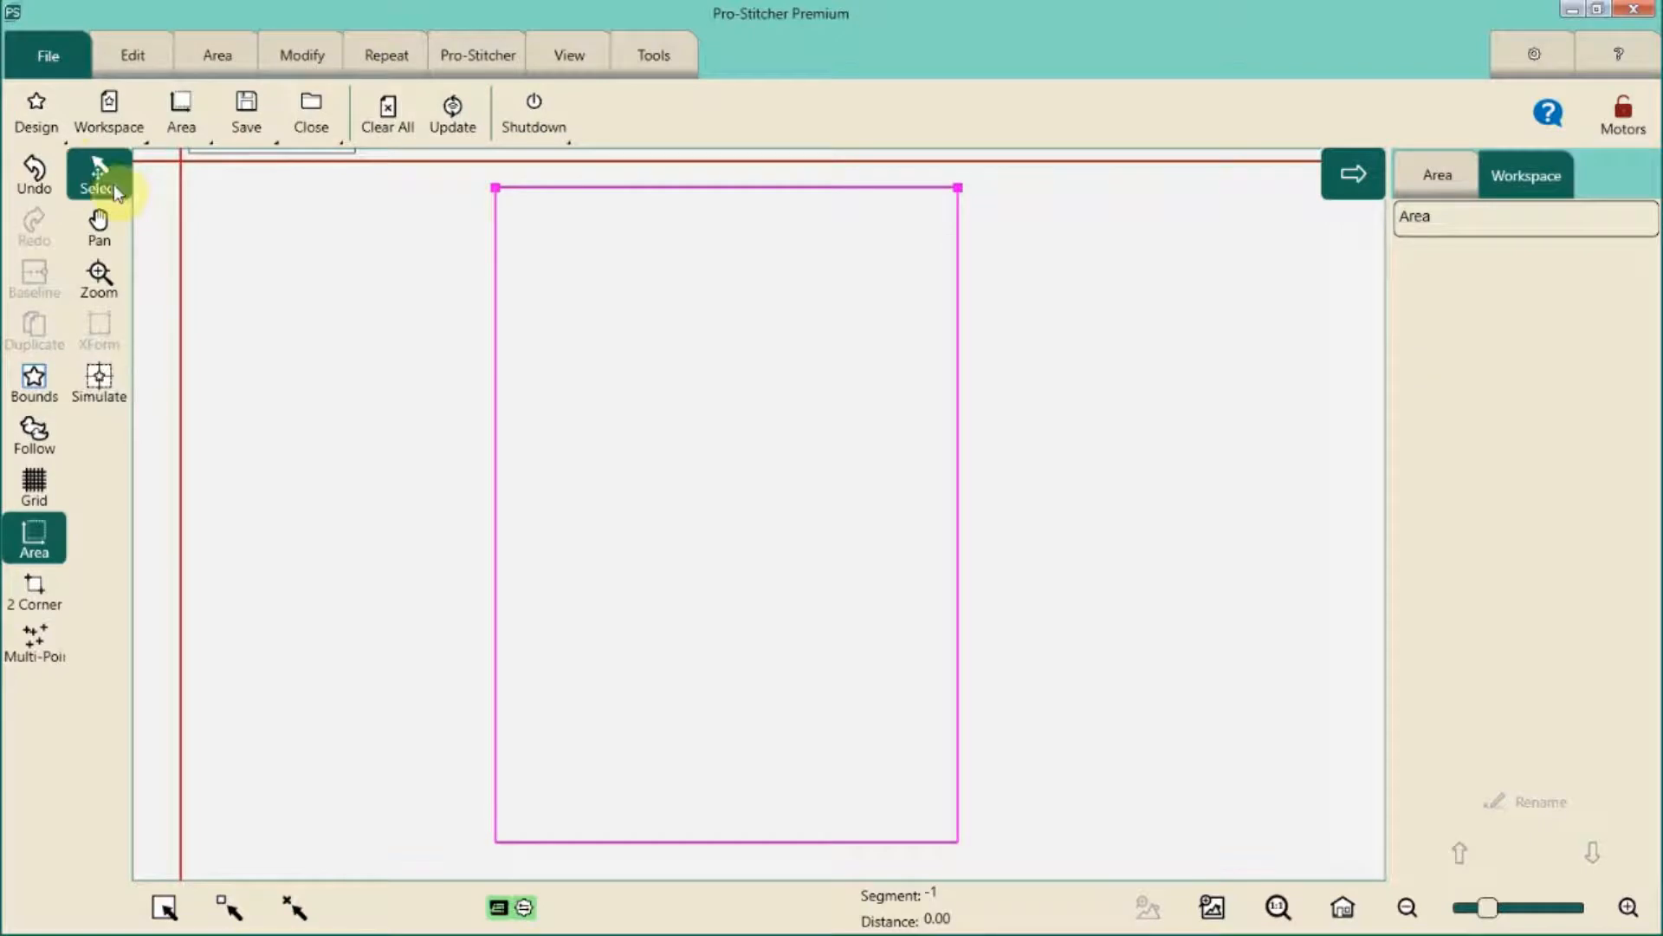
Load the 10 inch block design and stretch it to fill the whole area, applying it as the baseline
{"action": "left_click", "coordinate": [36, 113]}
{"action": "left_click", "coordinate": [113, 230]}
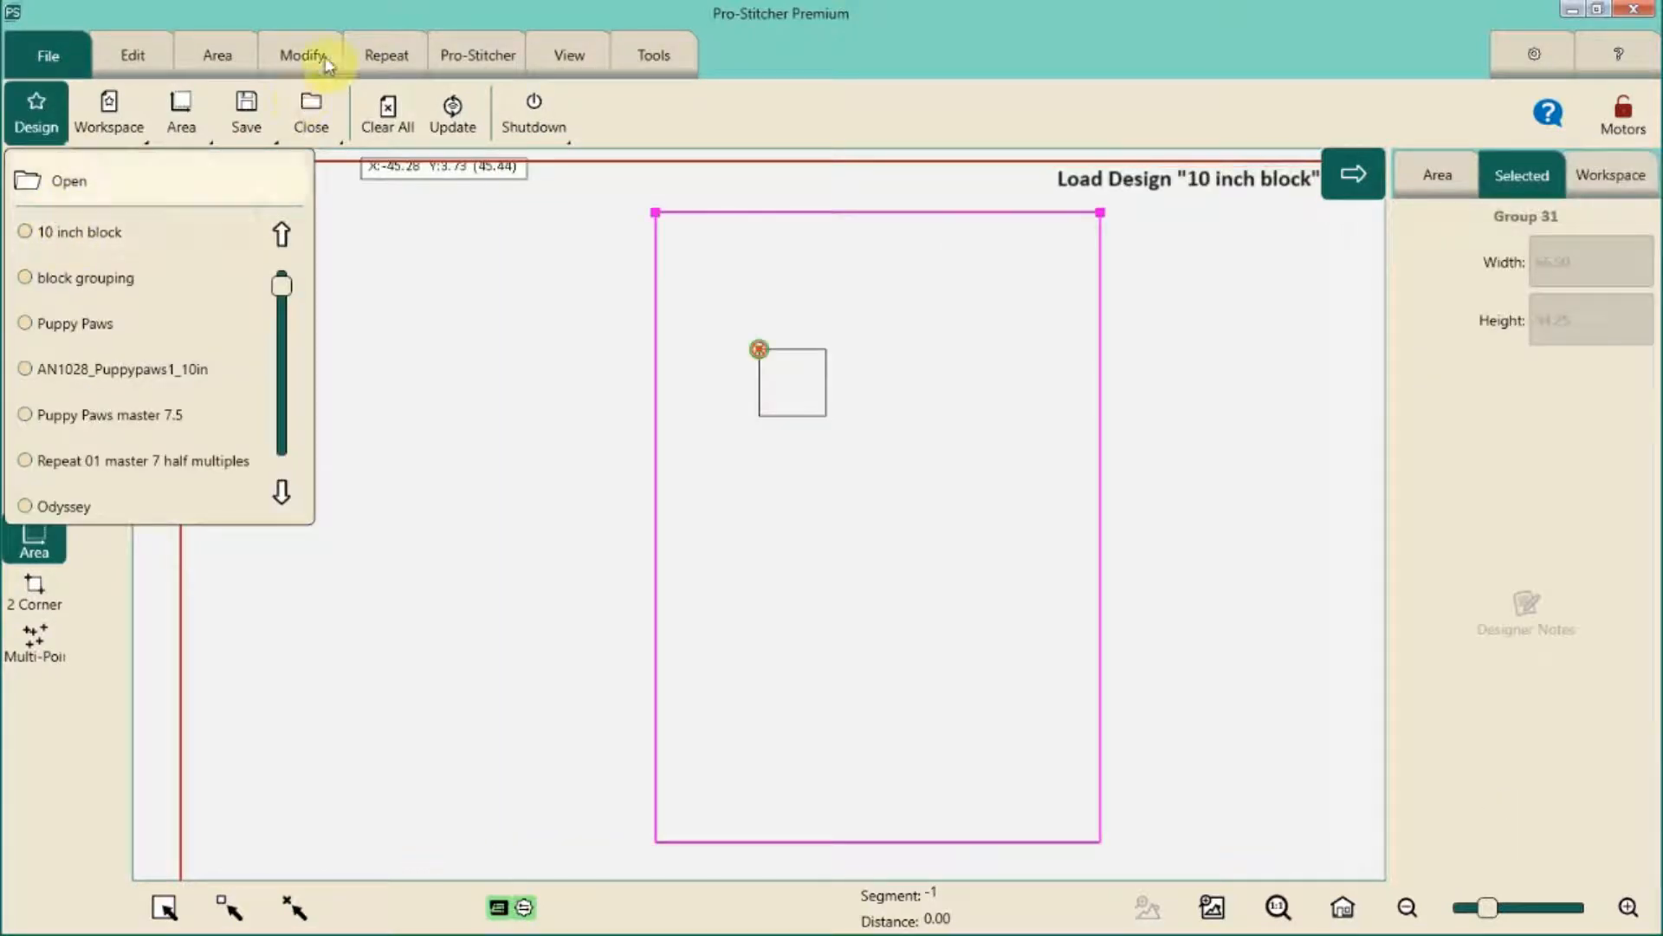
{"action": "left_click", "coordinate": [302, 54]}
{"action": "left_click", "coordinate": [385, 113]}
{"action": "left_click", "coordinate": [1514, 771]}
{"action": "left_click", "coordinate": [35, 282]}
Duplicate the stretched block and set the copy's height to 83.75
{"action": "left_click", "coordinate": [34, 331]}
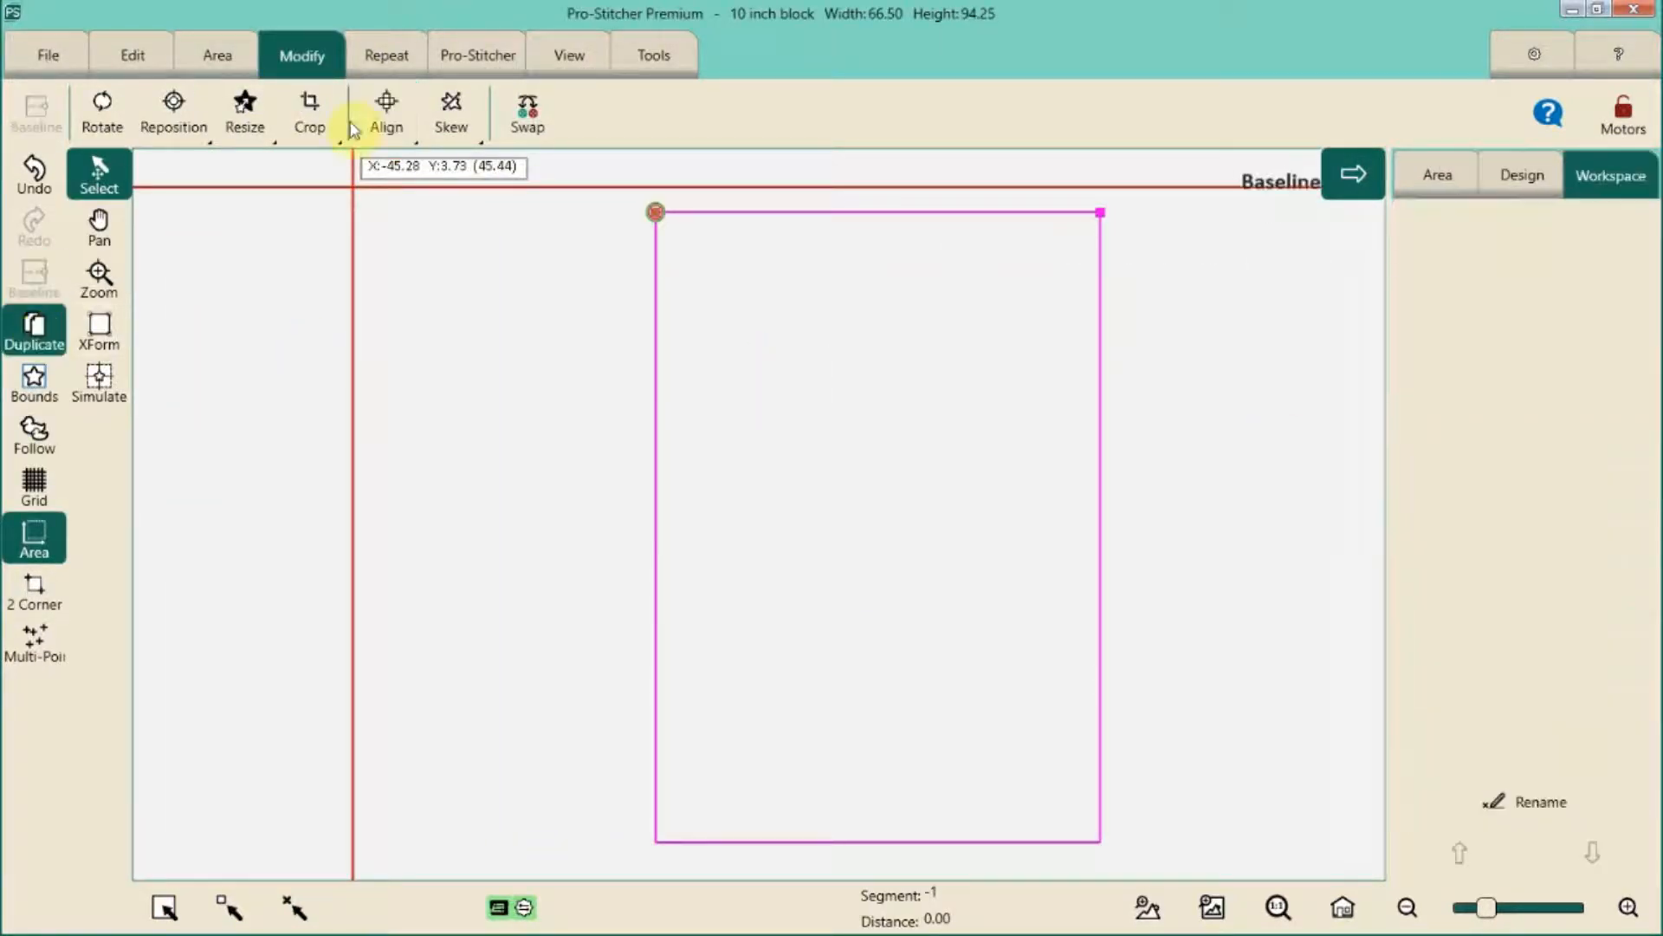
{"action": "left_click", "coordinate": [245, 113]}
{"action": "left_click", "coordinate": [1526, 787]}
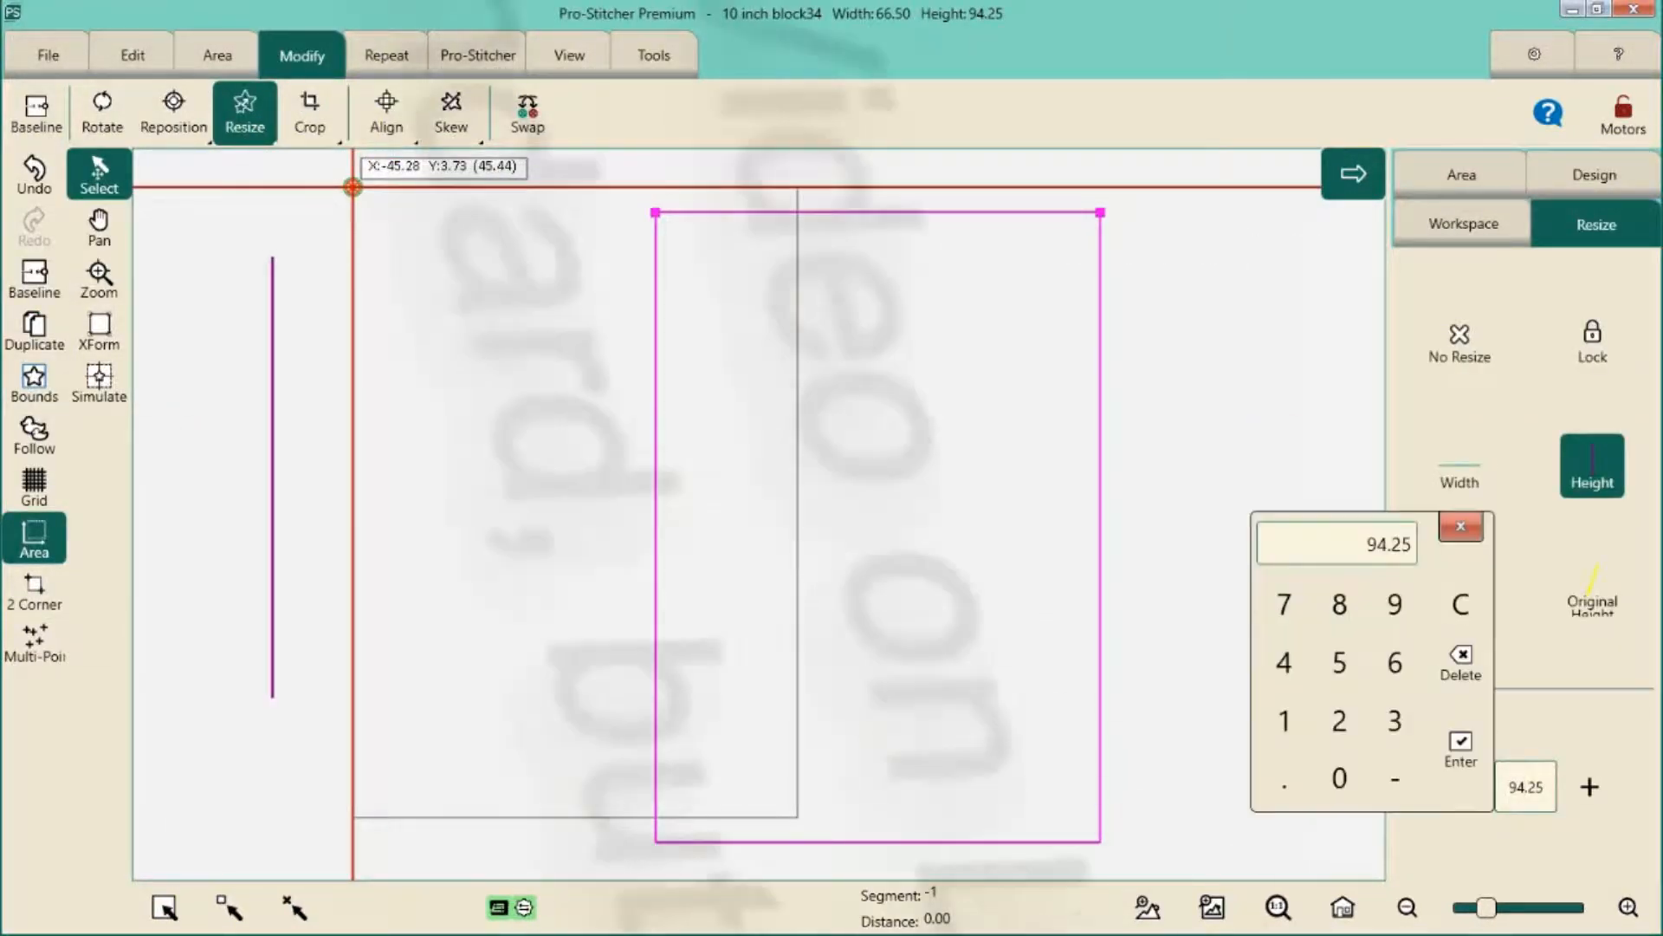
{"action": "left_click", "coordinate": [1340, 602]}
{"action": "left_click", "coordinate": [1396, 720]}
{"action": "left_click", "coordinate": [1284, 780]}
{"action": "left_click", "coordinate": [1285, 602]}
{"action": "left_click", "coordinate": [1341, 661]}
{"action": "left_click", "coordinate": [1461, 746]}
Set the duplicated rectangle's width to 56
{"action": "left_click", "coordinate": [1460, 466]}
{"action": "left_click", "coordinate": [1525, 787]}
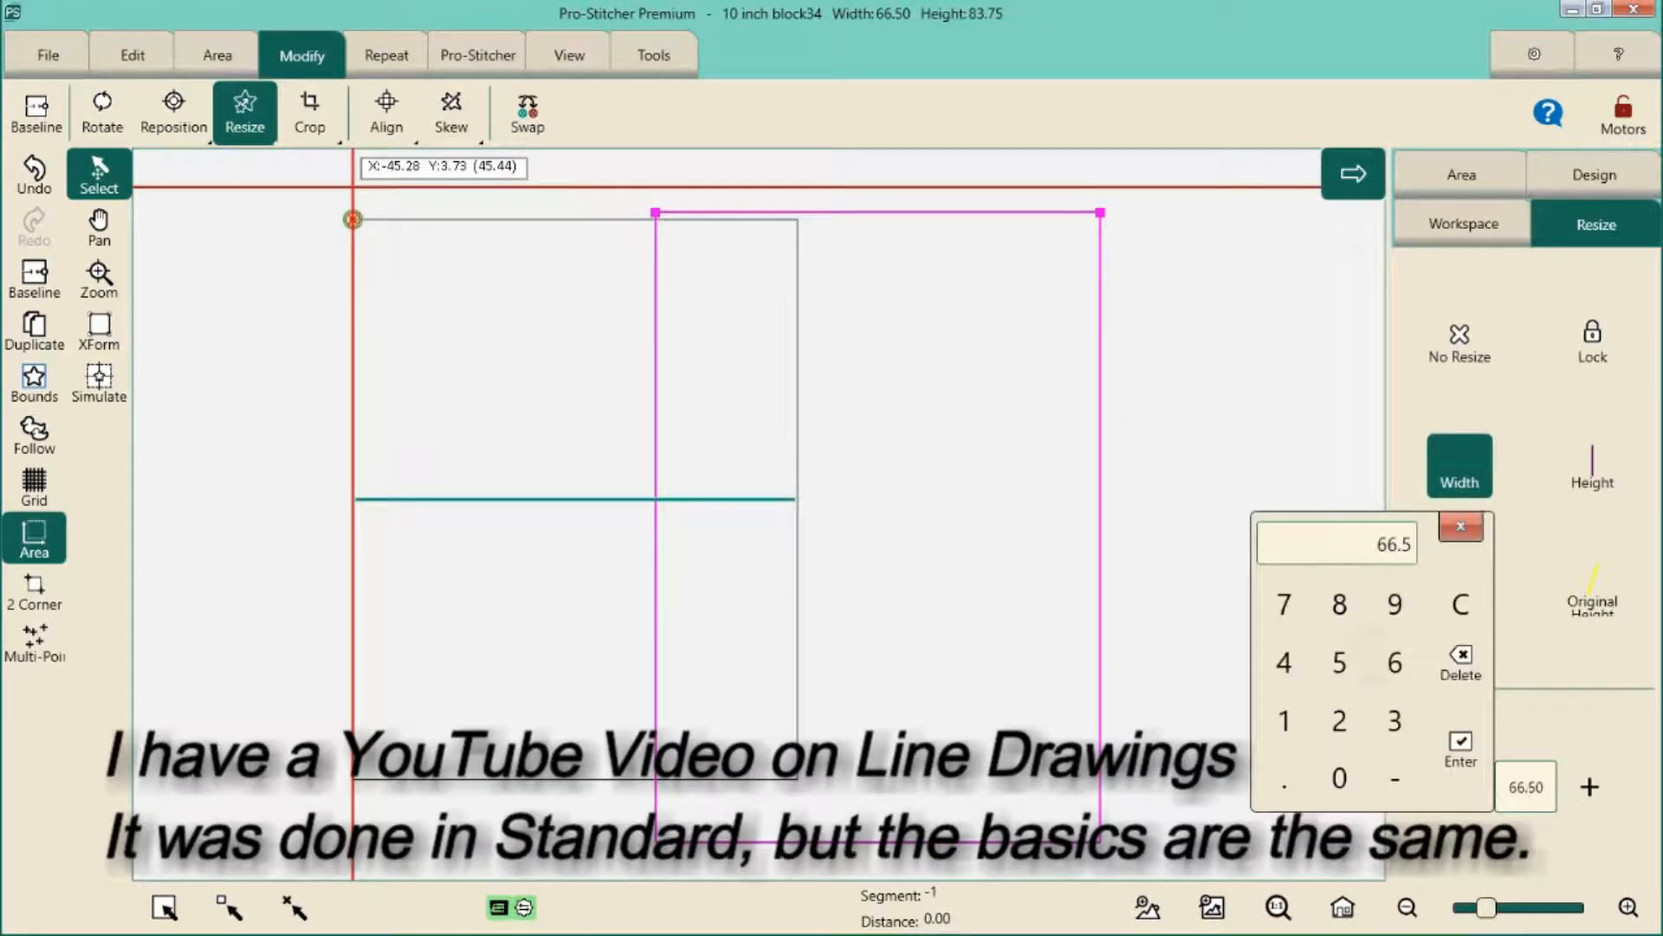
{"action": "left_click", "coordinate": [1340, 661]}
{"action": "left_click", "coordinate": [1396, 661]}
{"action": "left_click", "coordinate": [1461, 747]}
Center the 56 by 83.75 rectangle within the area and baseline it
{"action": "left_click", "coordinate": [386, 113]}
{"action": "left_click", "coordinate": [1515, 665]}
{"action": "left_click", "coordinate": [35, 282]}
Duplicate the centered rectangle and set the new copy's width to 53
{"action": "left_click", "coordinate": [35, 331]}
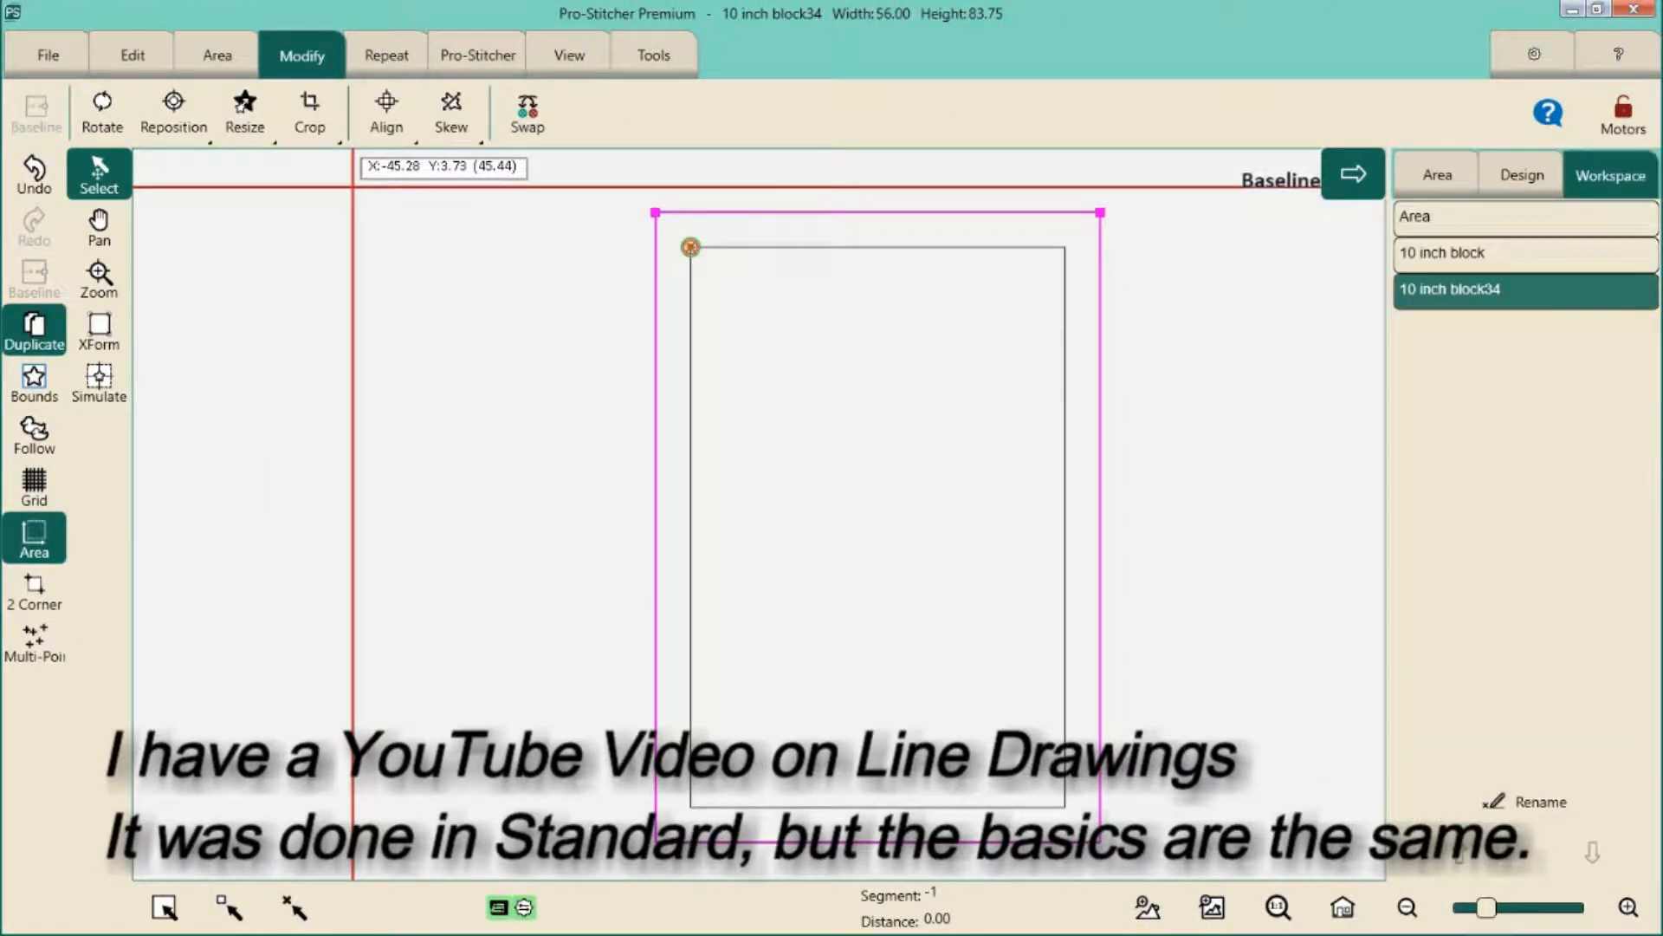
{"action": "left_click", "coordinate": [245, 112]}
{"action": "left_click", "coordinate": [1526, 787]}
{"action": "left_click", "coordinate": [1340, 661]}
{"action": "left_click", "coordinate": [1396, 720]}
{"action": "left_click", "coordinate": [1461, 747]}
Set the innermost rectangle's height to 80.75
{"action": "left_click", "coordinate": [1592, 466]}
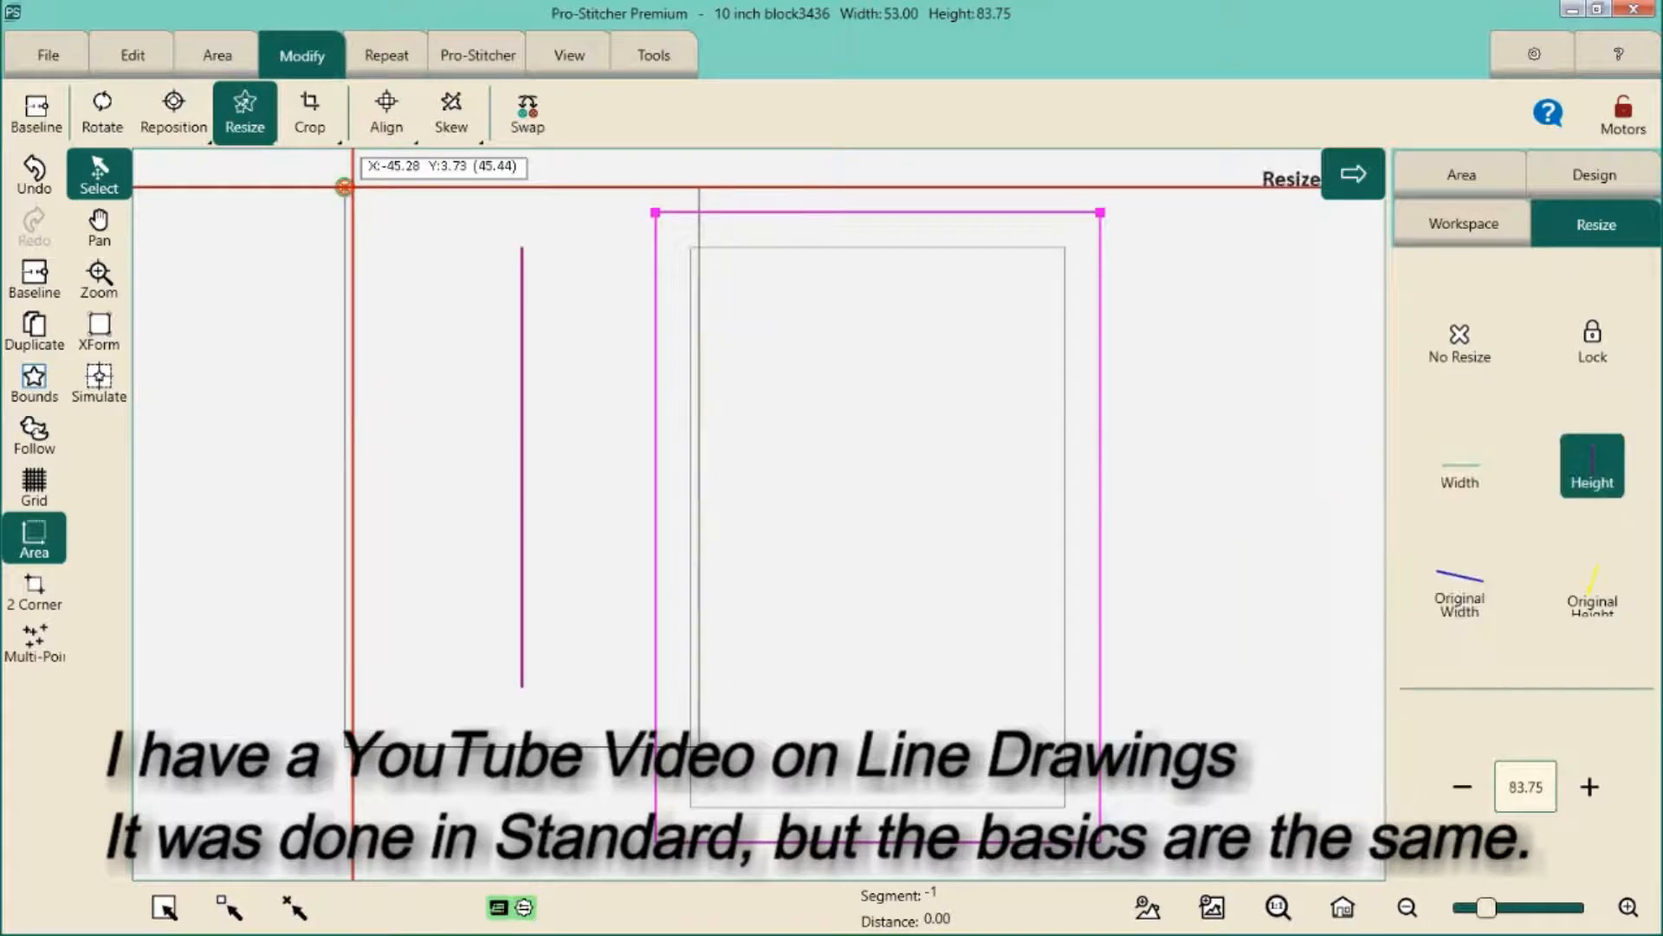
{"action": "left_click", "coordinate": [1525, 787]}
{"action": "left_click", "coordinate": [1341, 604]}
{"action": "left_click", "coordinate": [1341, 778]}
{"action": "left_click", "coordinate": [1285, 783]}
{"action": "left_click", "coordinate": [1284, 604]}
{"action": "left_click", "coordinate": [1341, 662]}
{"action": "left_click", "coordinate": [1461, 747]}
Center the innermost rectangle within the area and select all the rectangles
{"action": "left_click", "coordinate": [386, 112]}
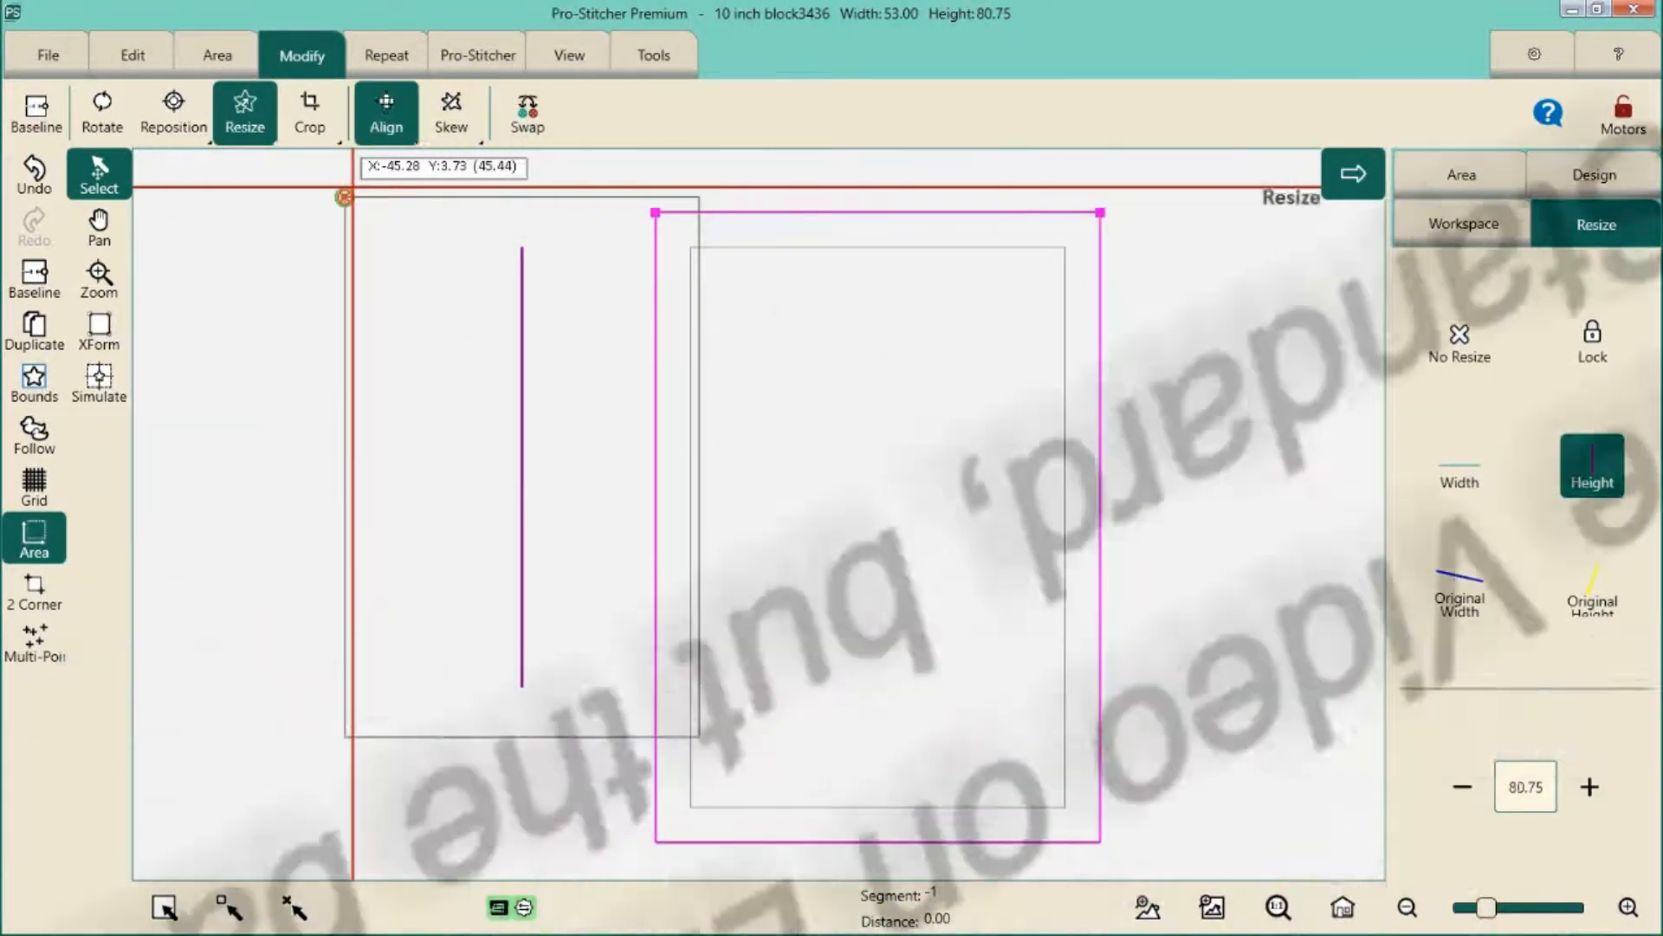
{"action": "left_click", "coordinate": [1516, 666]}
{"action": "key", "text": "ctrl+a"}
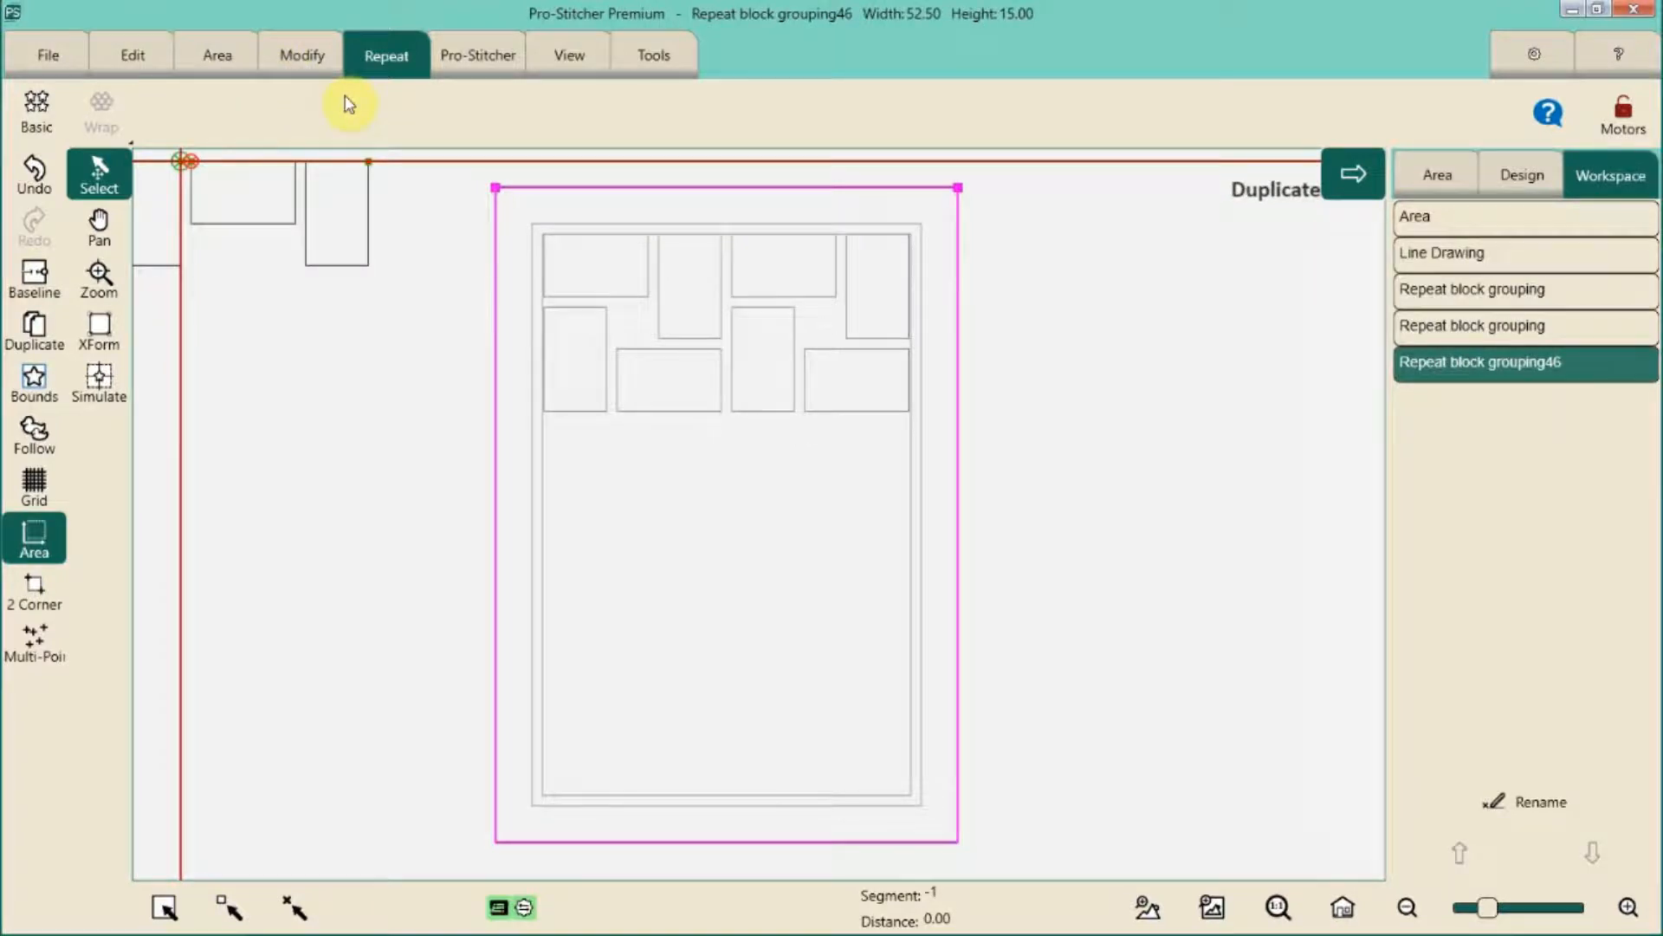
Align the duplicated repeat block grouping to the horizontal center and top edge of the area
{"action": "left_click", "coordinate": [302, 55]}
{"action": "left_click", "coordinate": [386, 113]}
{"action": "left_click", "coordinate": [1546, 508]}
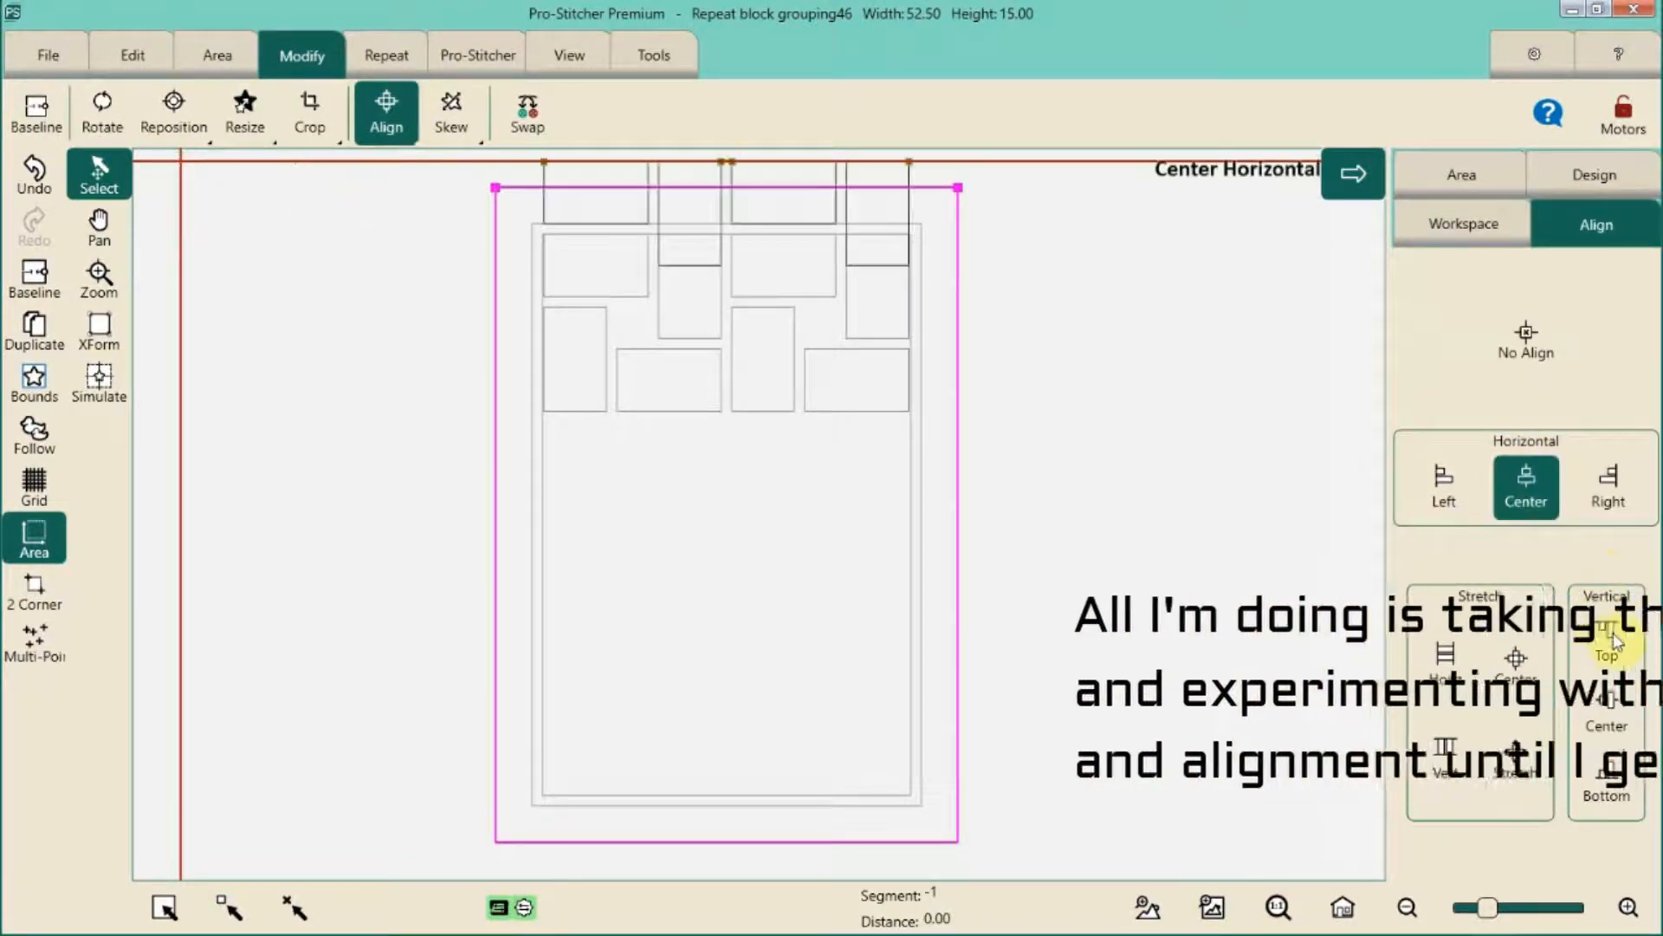
{"action": "left_click", "coordinate": [1612, 636]}
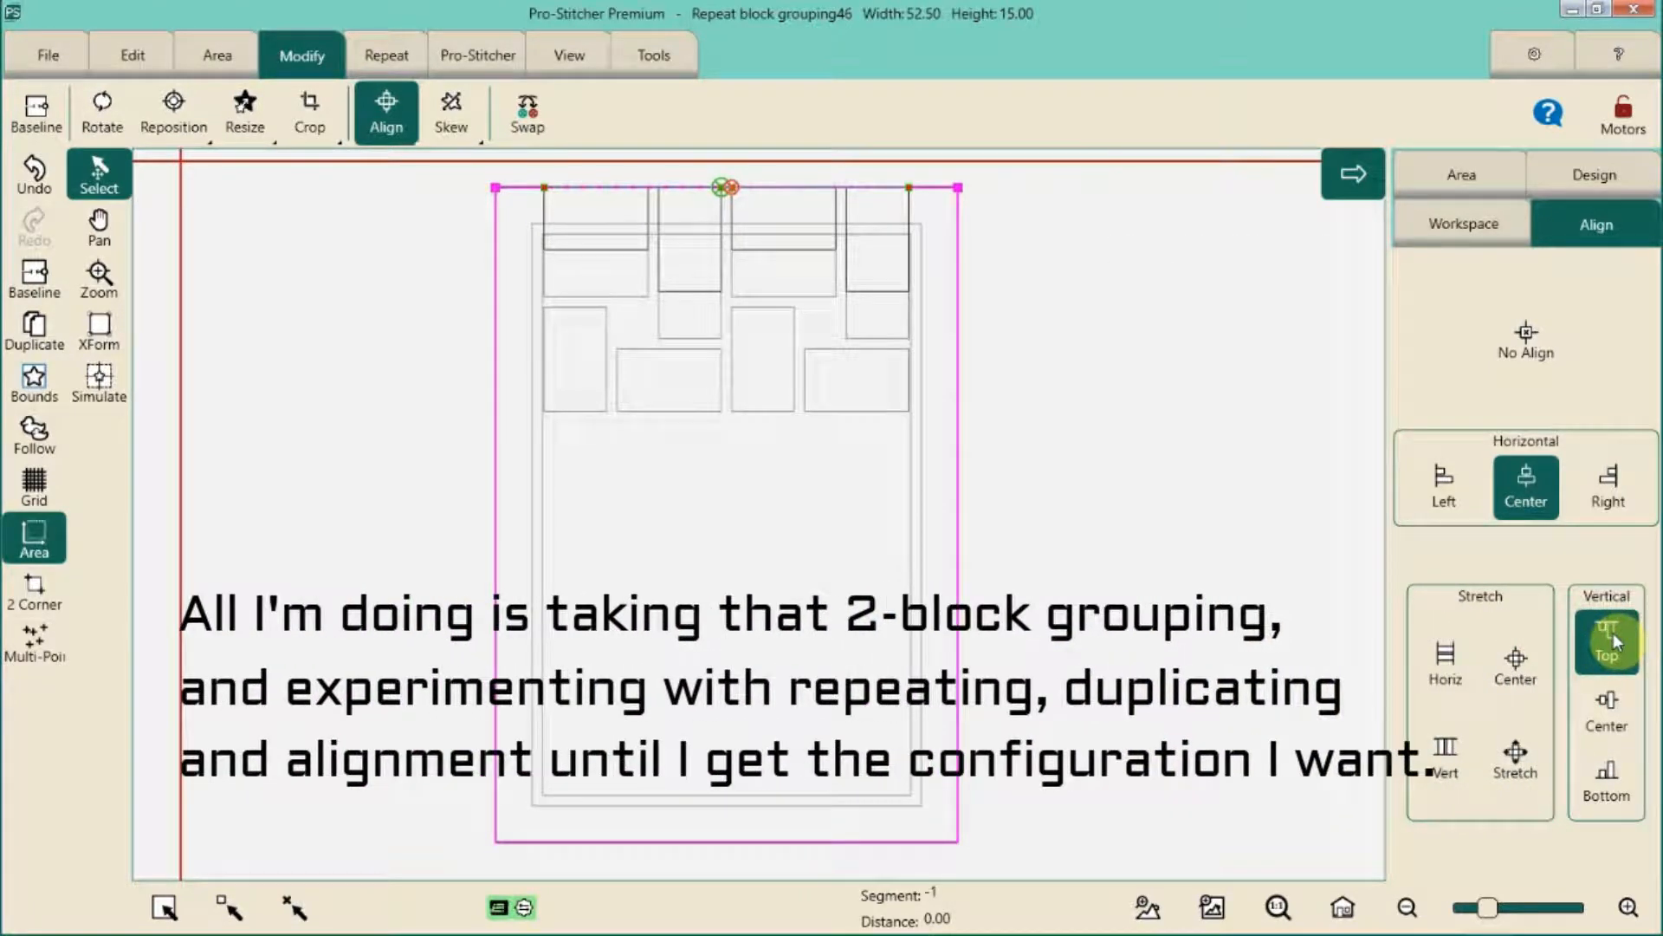
Nudge the copied block row down by 6.75 to the inner rectangle's top edge
{"action": "left_click", "coordinate": [174, 113]}
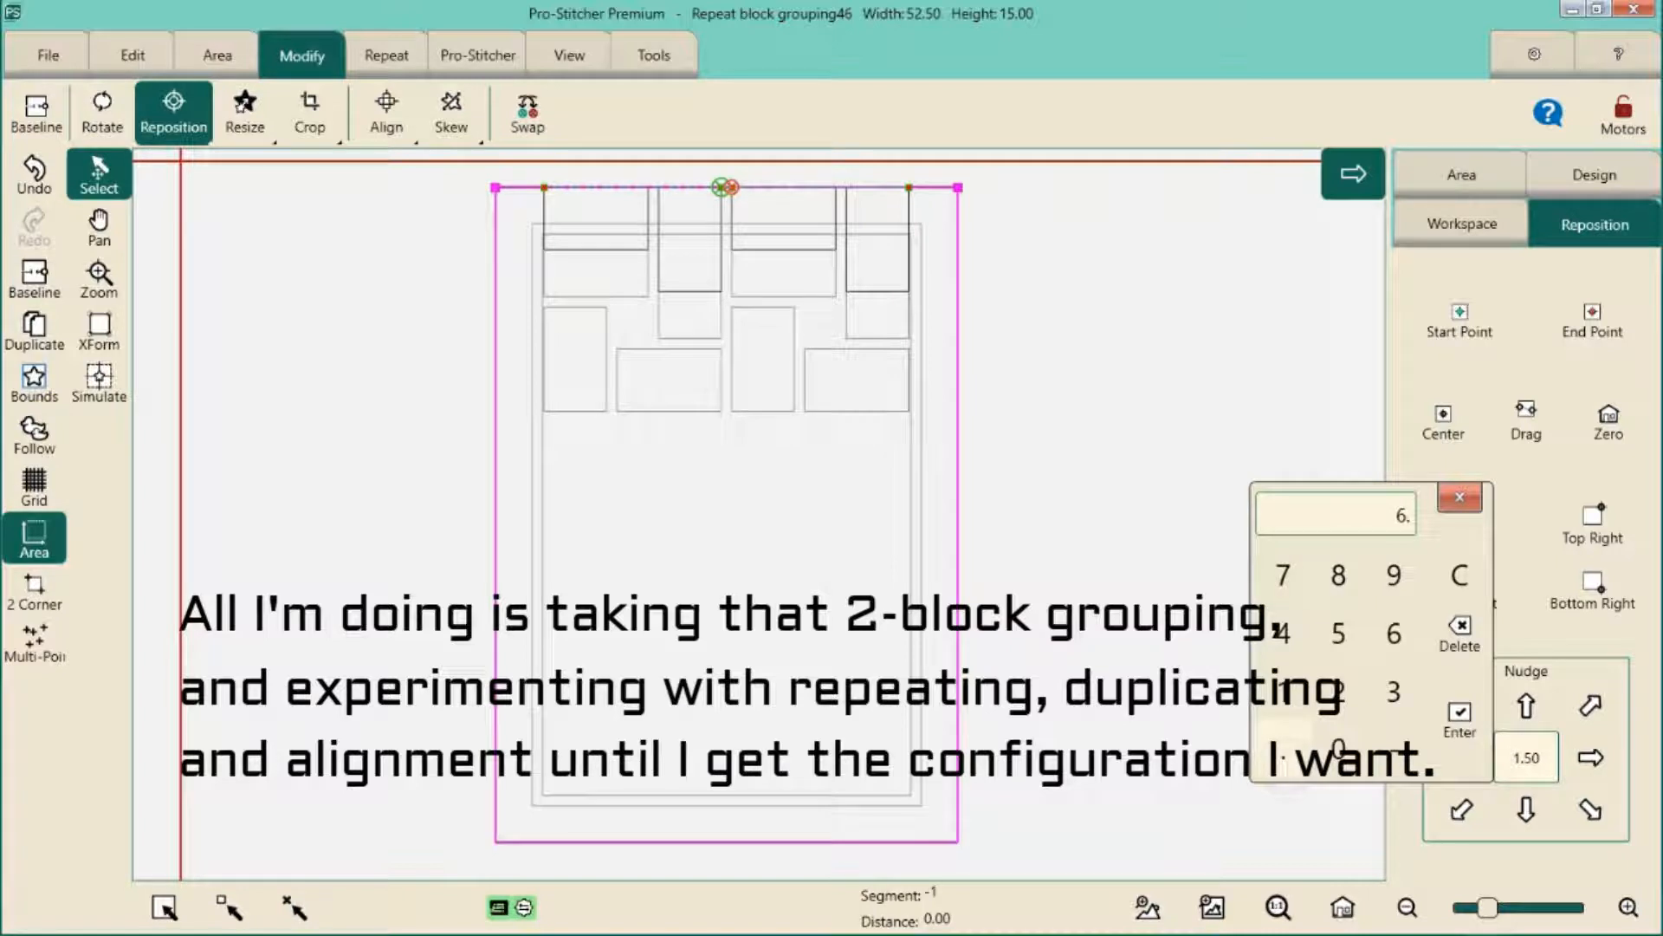
{"action": "left_click", "coordinate": [1460, 719]}
{"action": "left_click", "coordinate": [1526, 809]}
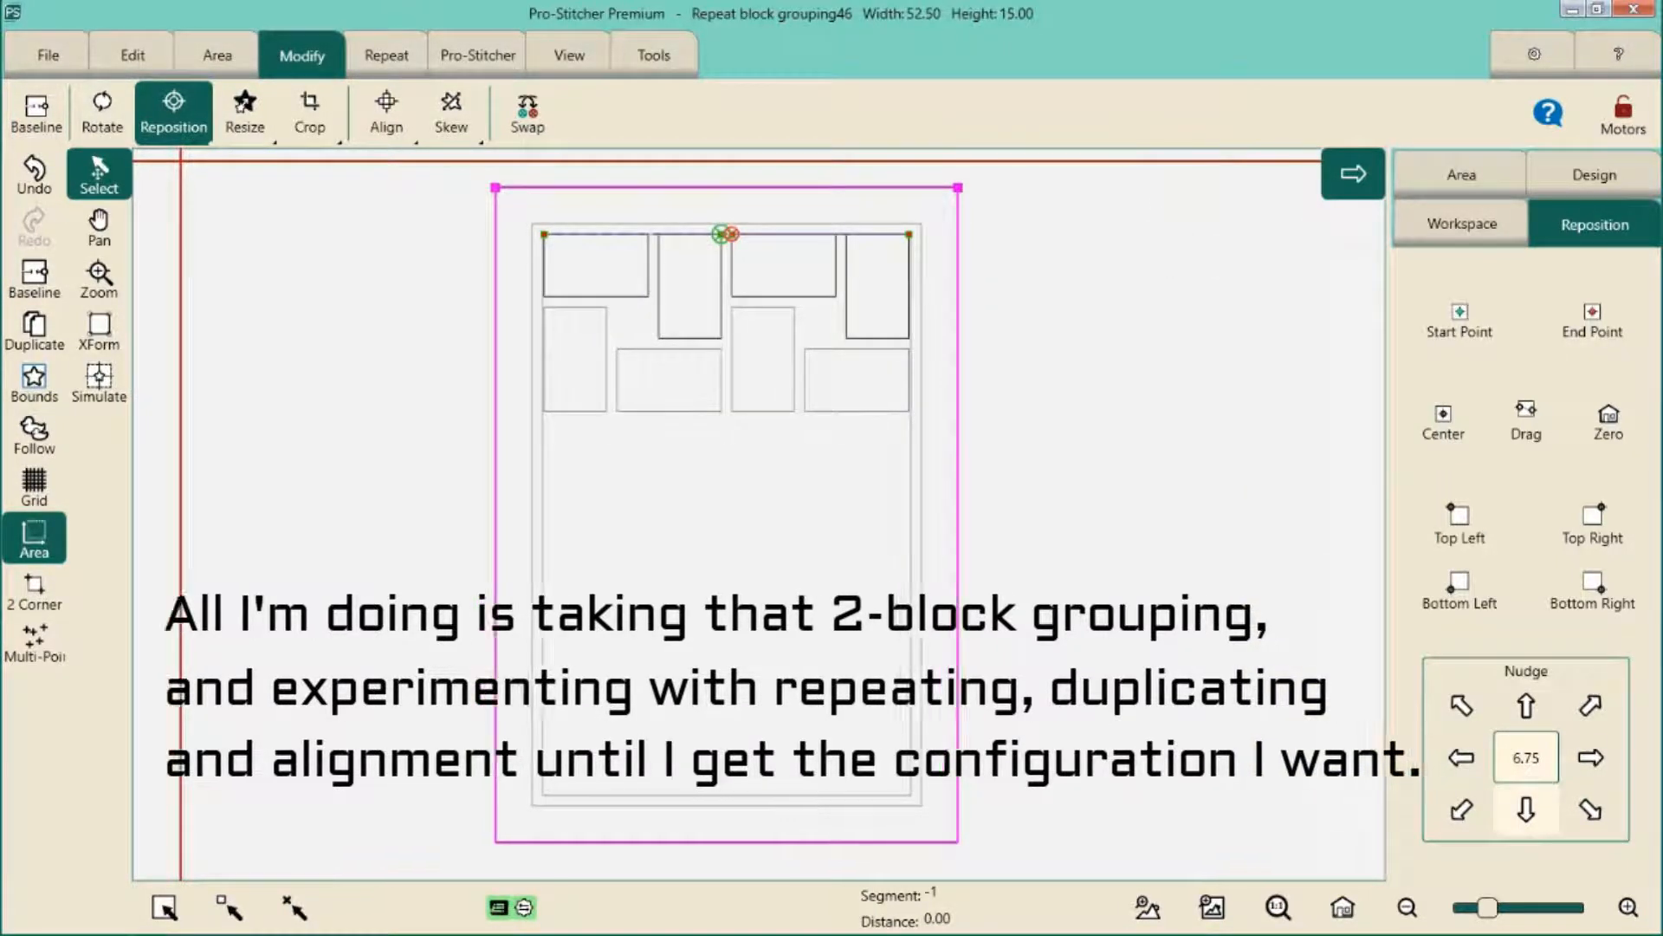
Nudge the copied row down by 25.5 and a further 1.5 to place it as the third row
{"action": "left_click", "coordinate": [1527, 757]}
{"action": "left_click", "coordinate": [1338, 692]}
{"action": "left_click", "coordinate": [1339, 633]}
{"action": "left_click", "coordinate": [1283, 752]}
{"action": "left_click", "coordinate": [1338, 633]}
{"action": "left_click", "coordinate": [1460, 720]}
{"action": "left_click", "coordinate": [1526, 810]}
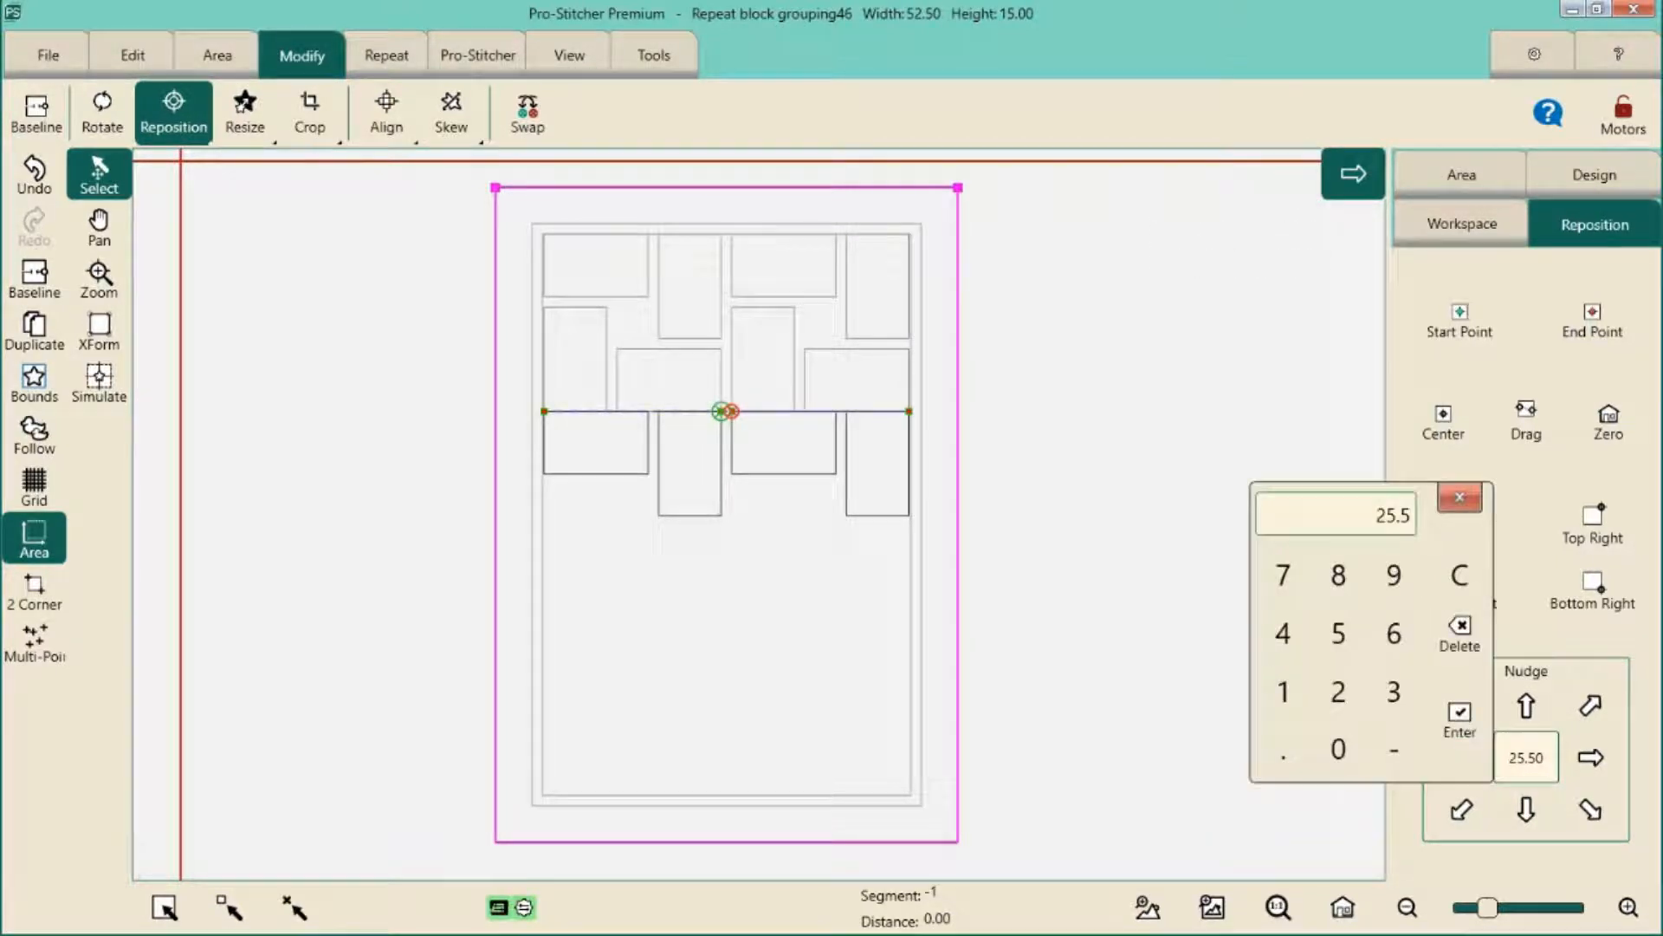
{"action": "left_click", "coordinate": [1460, 720]}
{"action": "left_click", "coordinate": [1526, 810]}
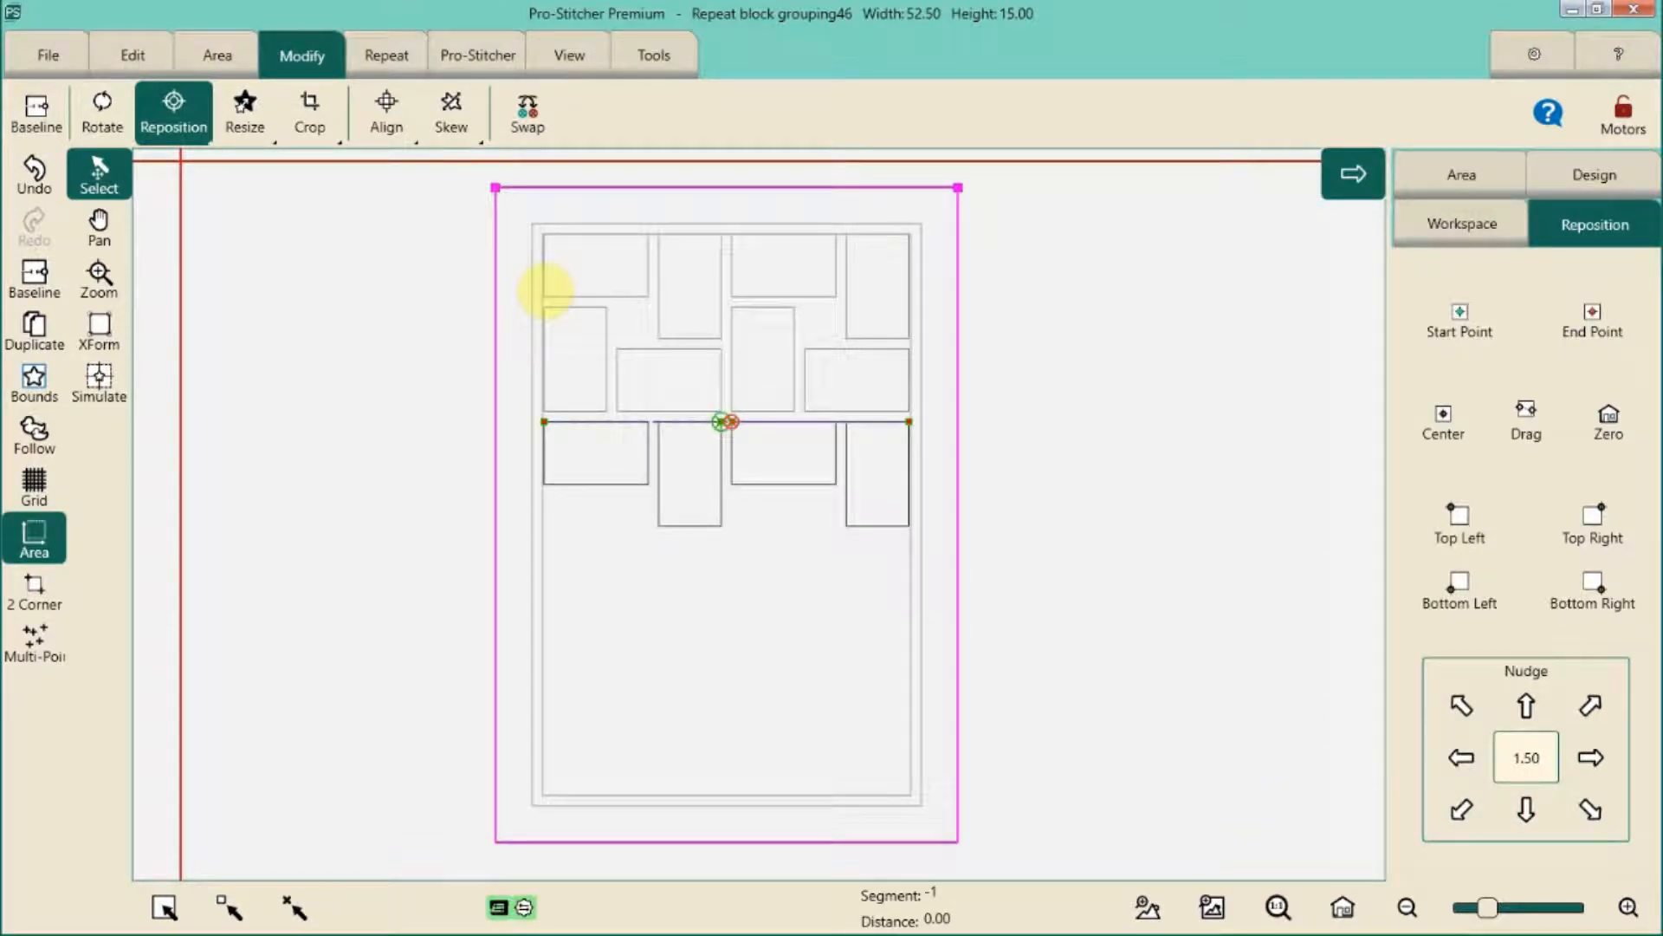
Duplicate the third row and align the copy to the area's horizontal center and top edge
{"action": "left_click", "coordinate": [34, 330]}
{"action": "left_click", "coordinate": [387, 114]}
{"action": "left_click", "coordinate": [1530, 483]}
{"action": "left_click", "coordinate": [1604, 640]}
Try to place the copy below the third row by nudging it down in increments, starting with 6.75 and ending with 15
{"action": "left_click", "coordinate": [174, 114]}
{"action": "left_click", "coordinate": [1527, 758]}
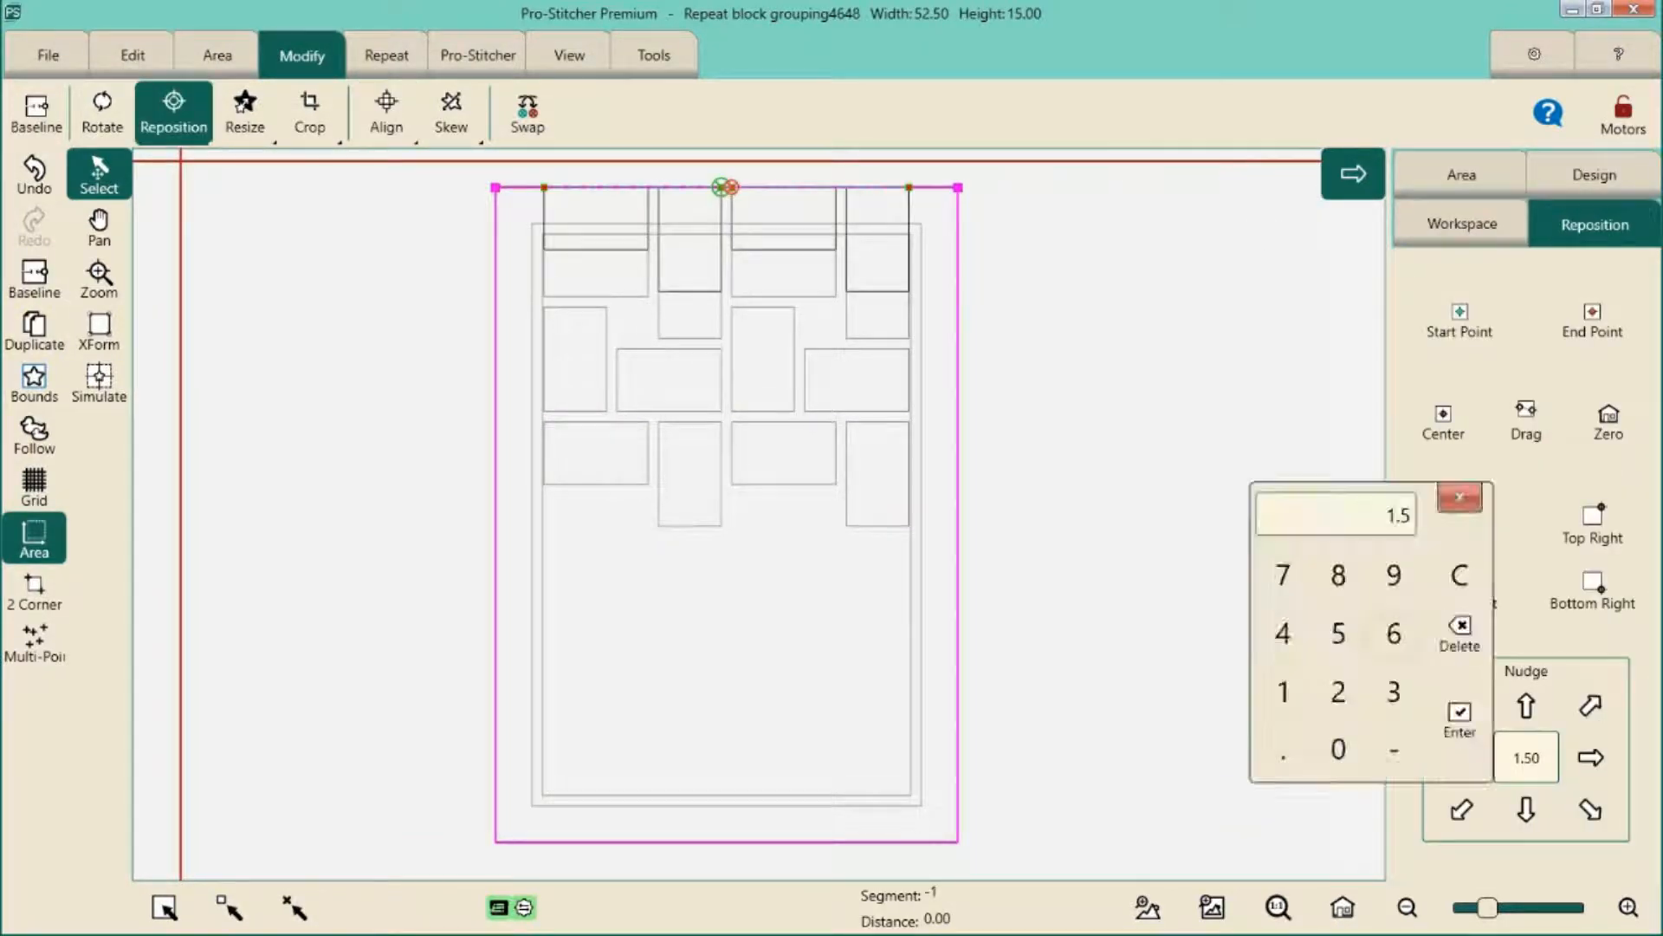
{"action": "type", "text": "6.75"}
{"action": "left_click", "coordinate": [1527, 810]}
{"action": "left_click", "coordinate": [1526, 758]}
{"action": "type", "text": "14"}
{"action": "left_click", "coordinate": [1461, 720]}
{"action": "left_click", "coordinate": [1527, 810]}
{"action": "left_click", "coordinate": [1527, 759]}
{"action": "type", "text": "1.15"}
{"action": "left_click", "coordinate": [1462, 720]}
{"action": "left_click", "coordinate": [1526, 810]}
{"action": "left_click", "coordinate": [1527, 758]}
{"action": "type", "text": "15"}
{"action": "left_click", "coordinate": [1460, 720]}
{"action": "left_click", "coordinate": [1527, 810]}
{"action": "left_click", "coordinate": [1527, 758]}
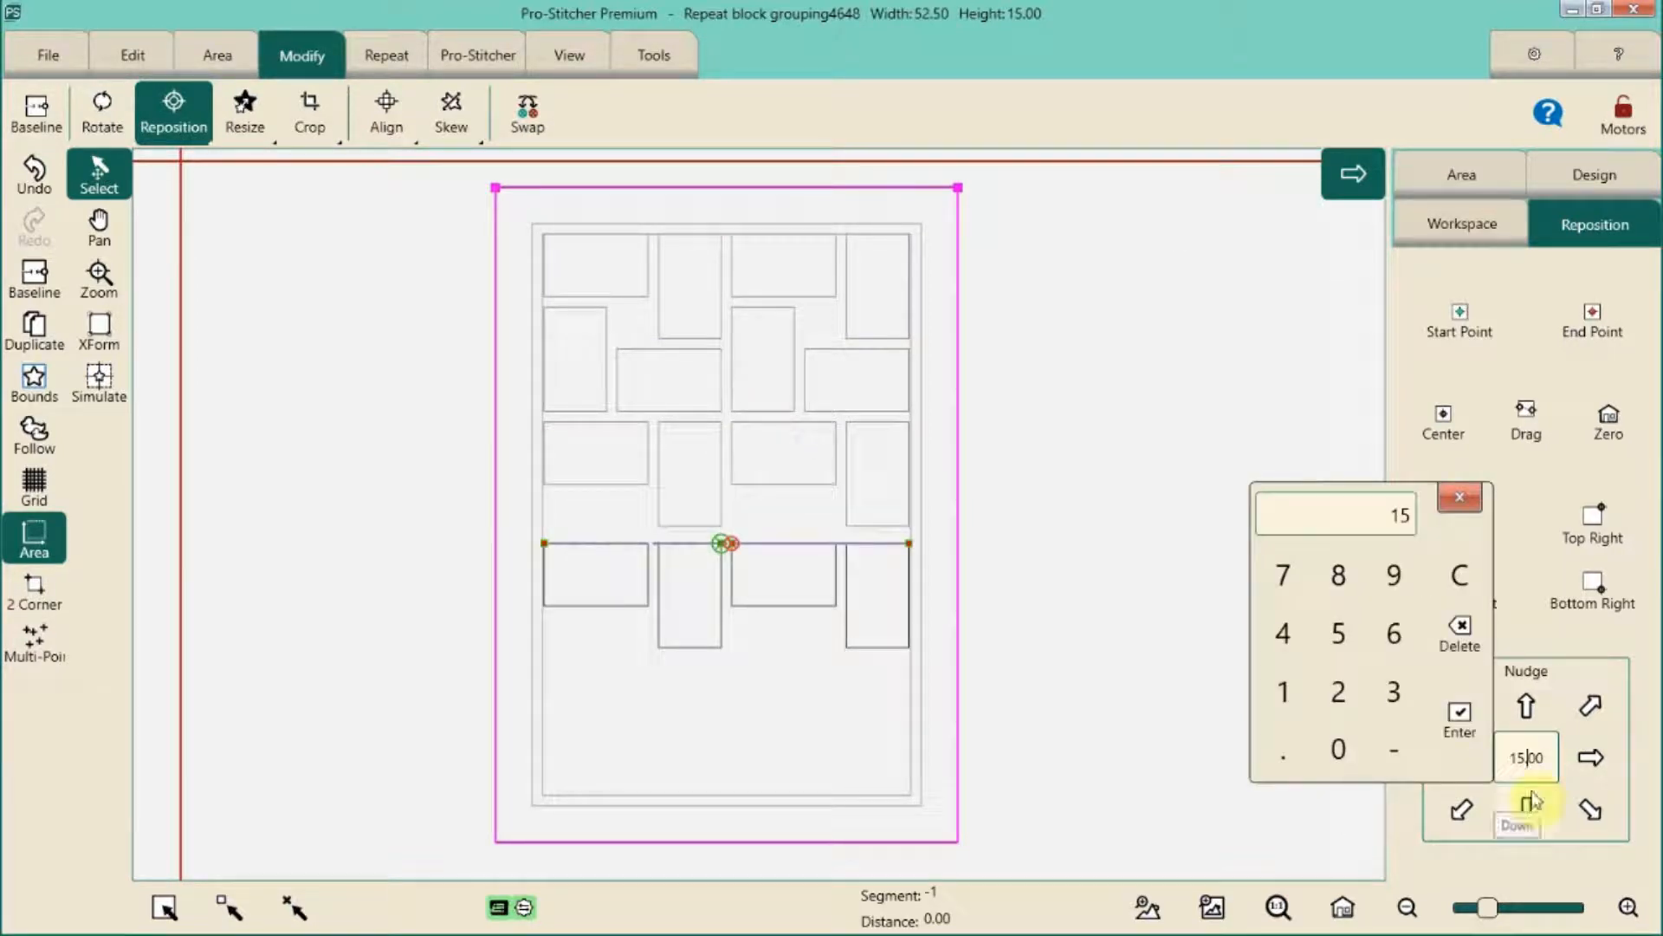
Flip the copied row by 180 degrees, and close that copy
{"action": "left_click", "coordinate": [102, 114]}
{"action": "left_click", "coordinate": [1596, 563]}
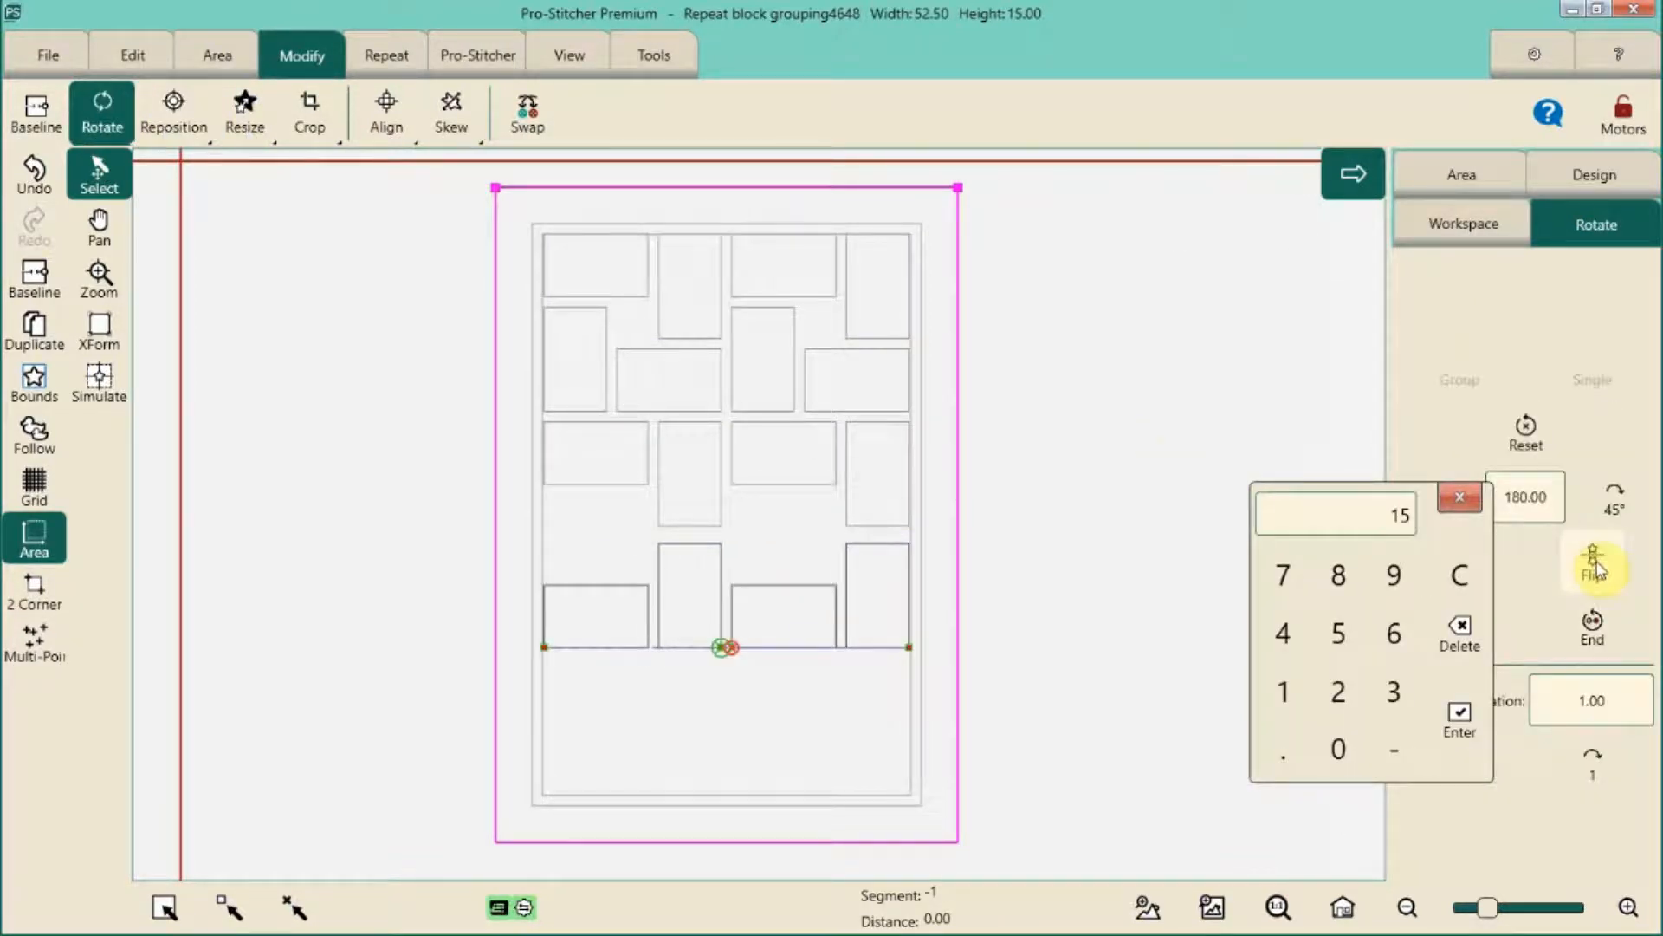
{"action": "left_click", "coordinate": [48, 55]}
{"action": "left_click", "coordinate": [311, 113]}
Duplicate the second row's block grouping and align the copy to the area's horizontal center and top edge
{"action": "left_click", "coordinate": [1444, 329]}
{"action": "left_click", "coordinate": [34, 330]}
{"action": "left_click", "coordinate": [302, 54]}
{"action": "left_click", "coordinate": [386, 114]}
{"action": "left_click", "coordinate": [1526, 488]}
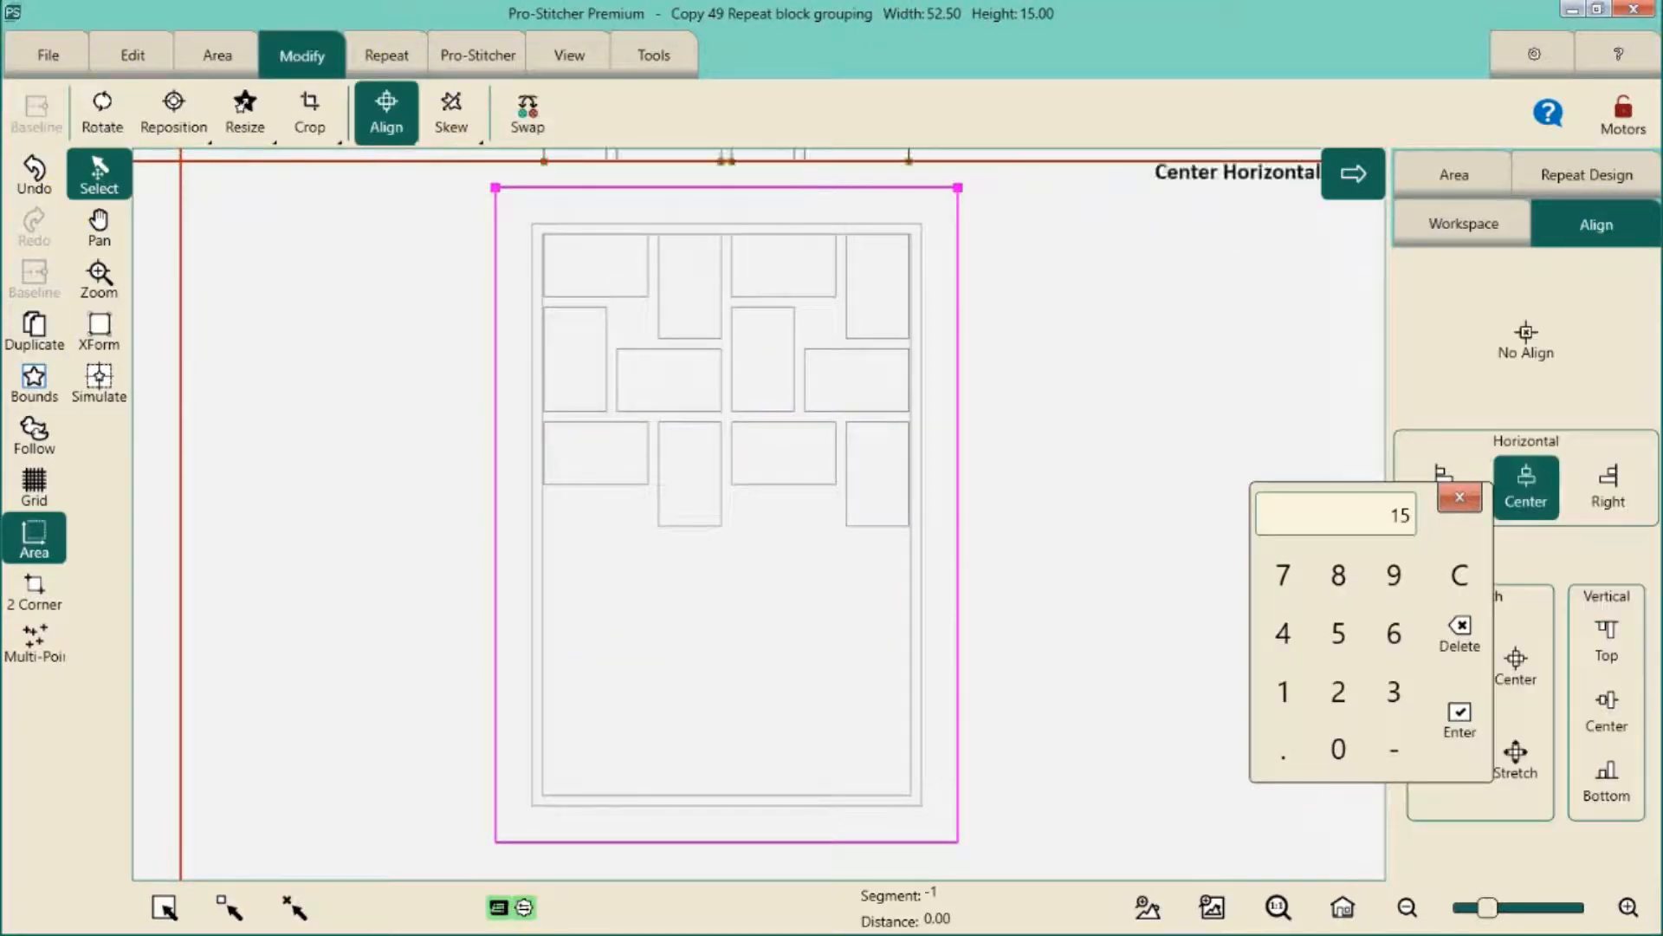
{"action": "left_click", "coordinate": [1609, 641]}
Nudge the copy down in increments of 15 and fine-tune it by 0.5 to form the fourth row
{"action": "left_click", "coordinate": [1459, 497]}
{"action": "left_click", "coordinate": [173, 114]}
{"action": "left_click", "coordinate": [1527, 810]}
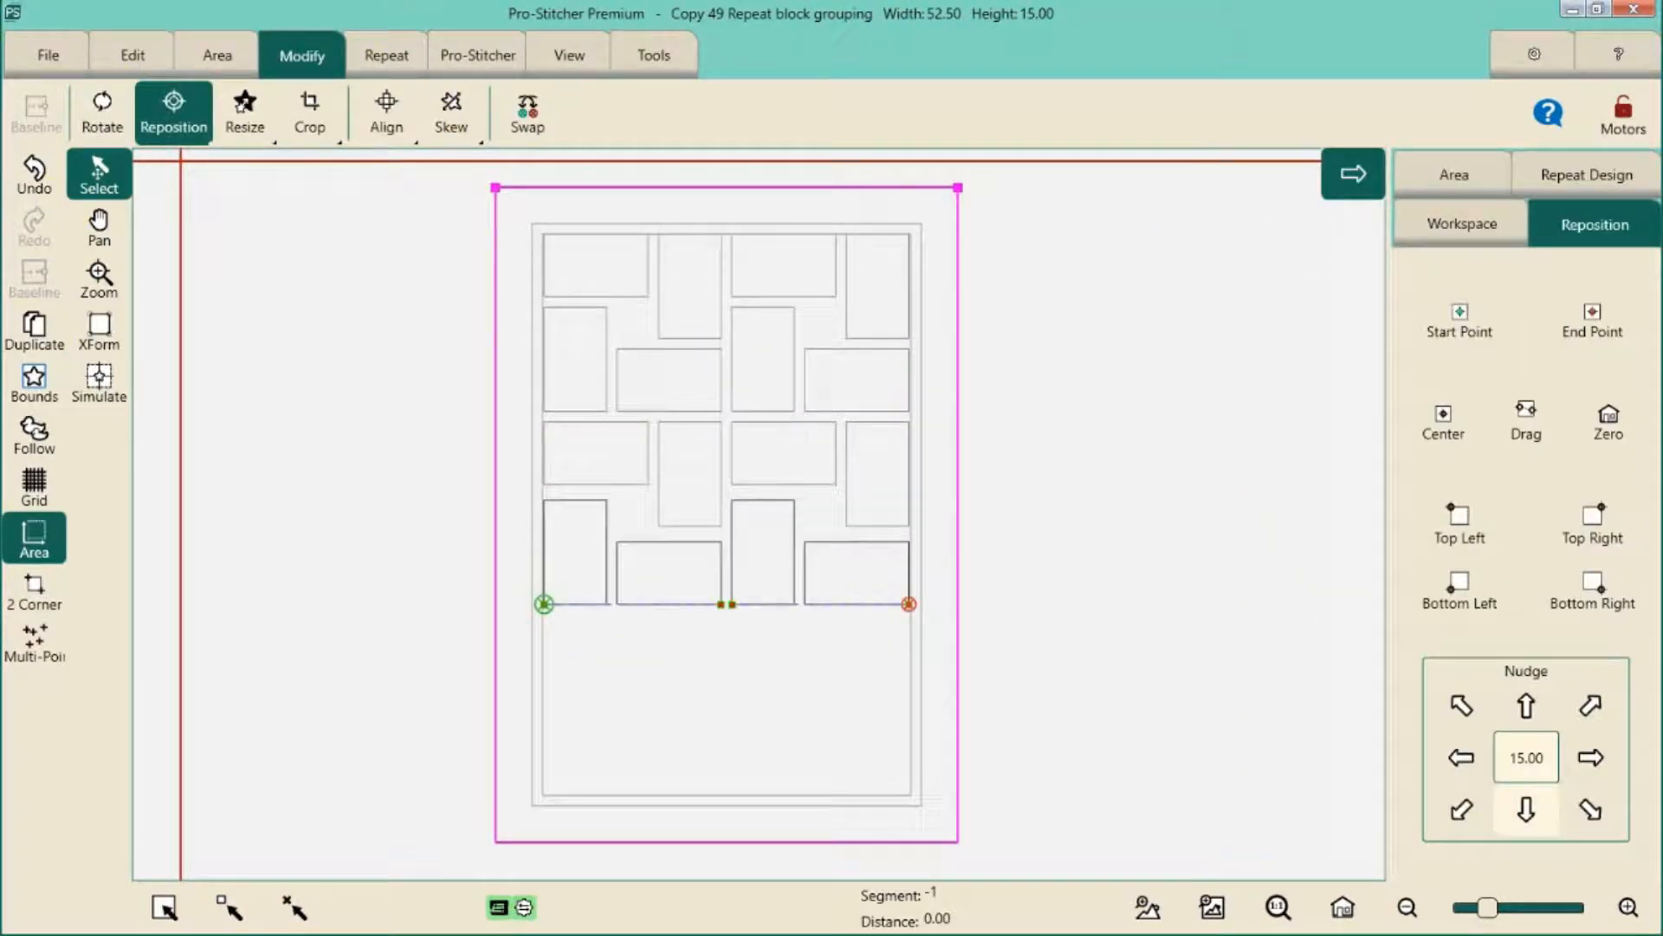
{"action": "left_click", "coordinate": [386, 113]}
{"action": "left_click", "coordinate": [173, 114]}
{"action": "left_click", "coordinate": [1527, 706]}
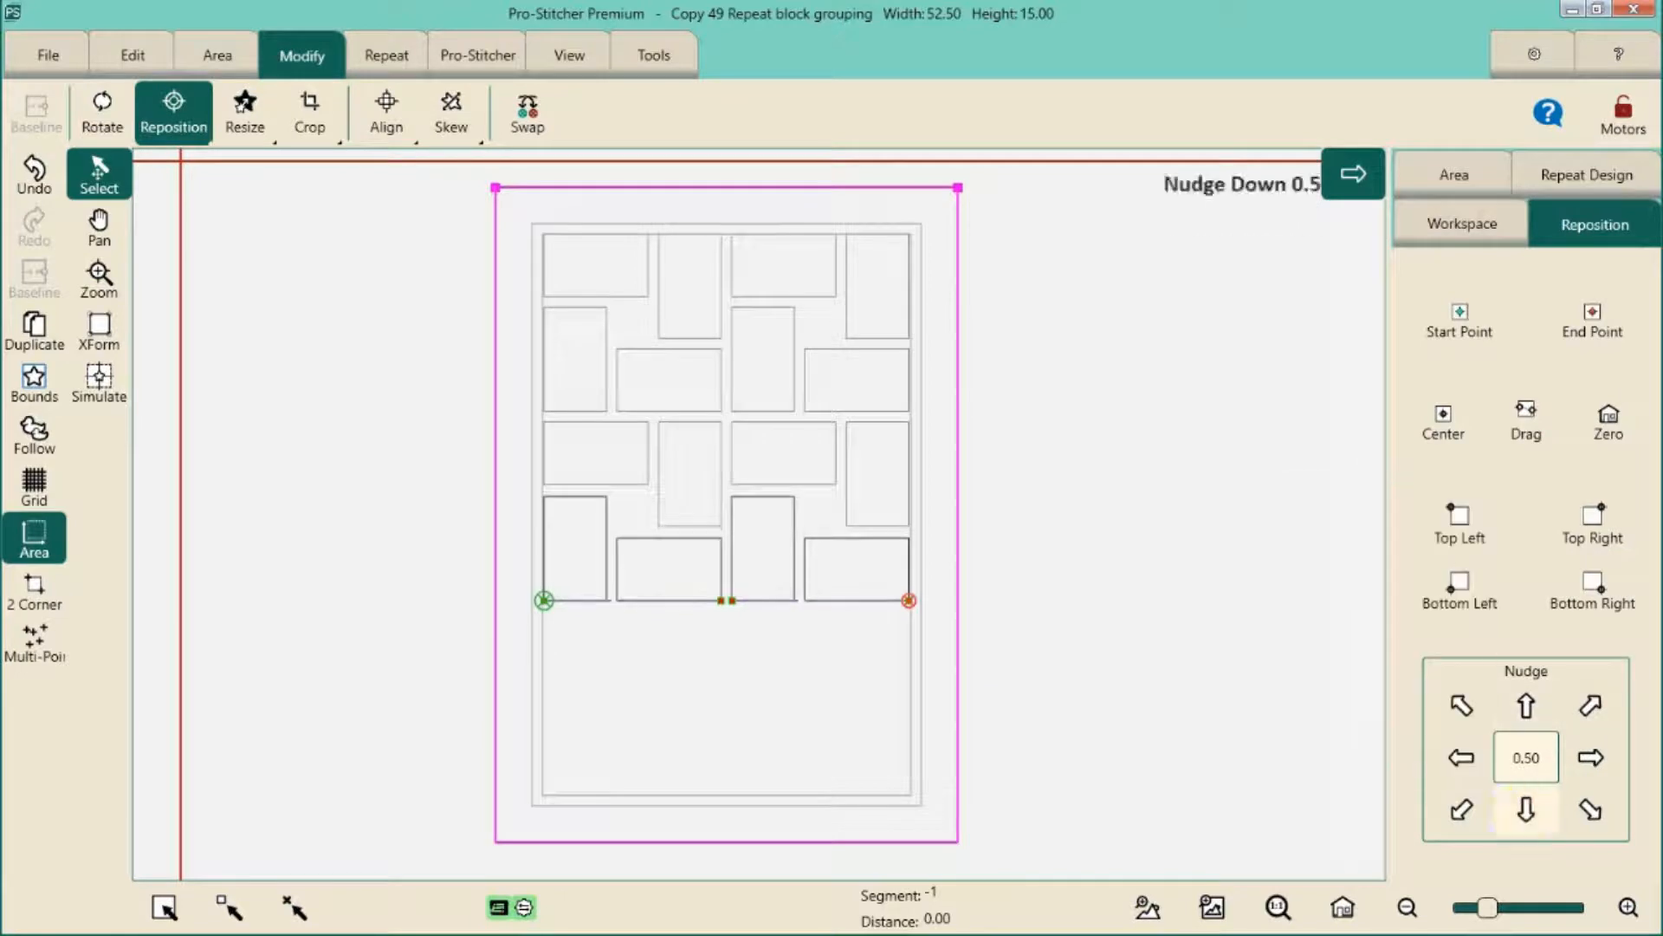
Duplicate the third row and nudge the copy down in 0.5 increments to form the fifth row
{"action": "left_click", "coordinate": [835, 420]}
{"action": "left_click", "coordinate": [34, 330]}
{"action": "left_click", "coordinate": [174, 114]}
{"action": "left_click", "coordinate": [1527, 810]}
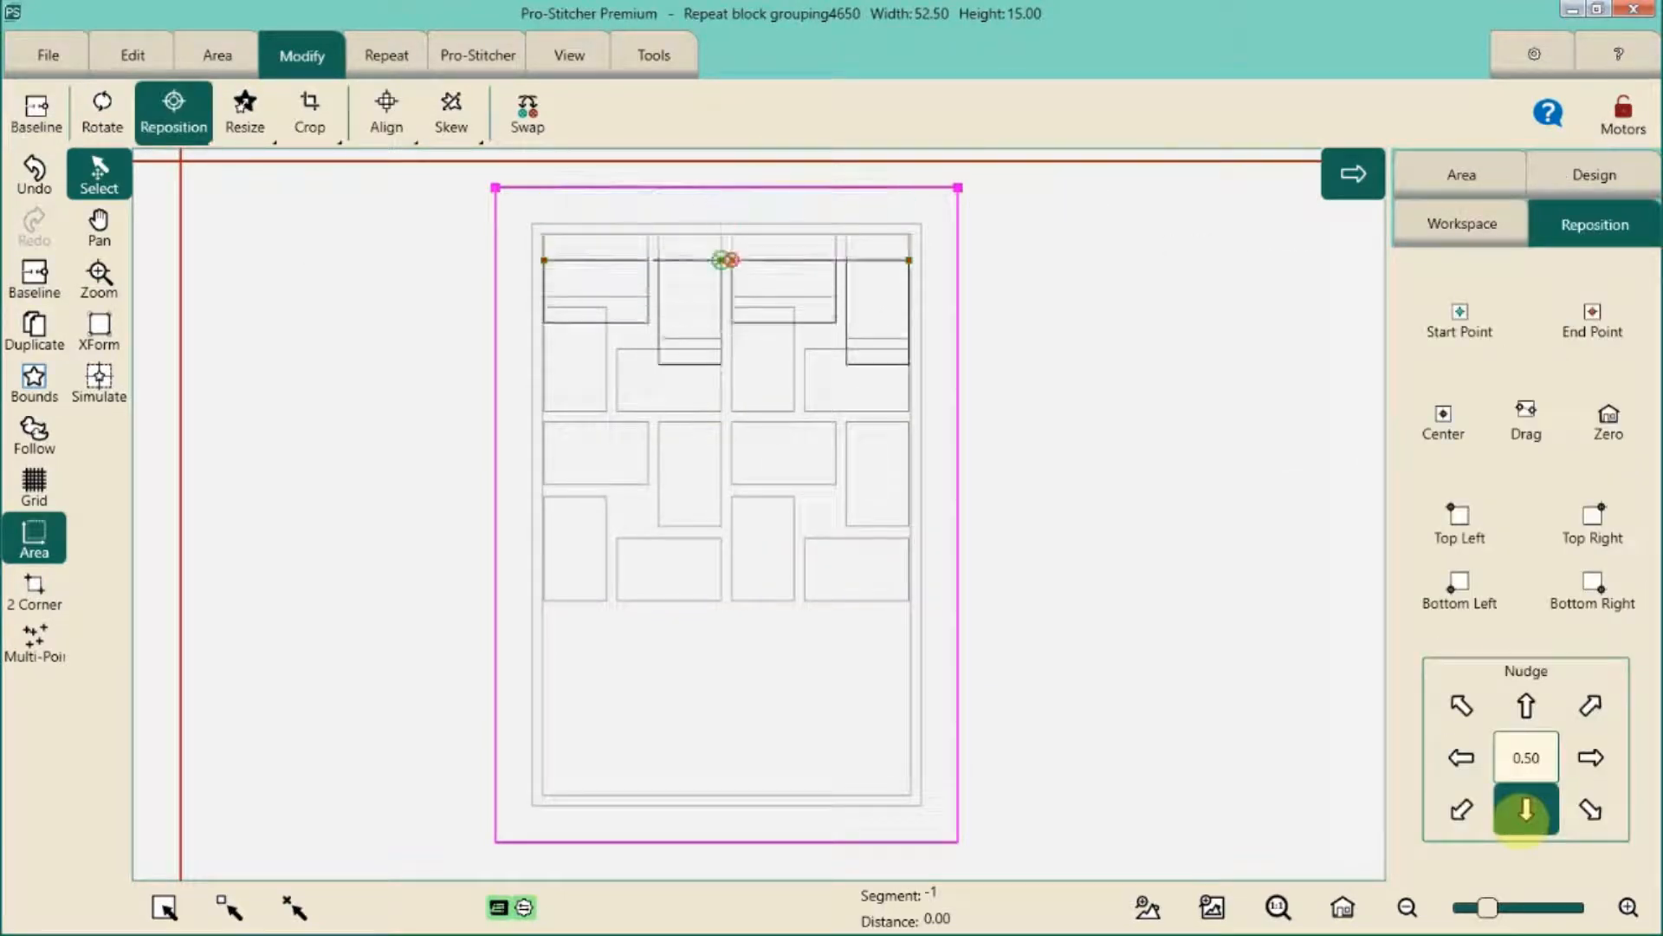
{"action": "left_click", "coordinate": [1527, 810]}
{"action": "left_click", "coordinate": [1526, 810]}
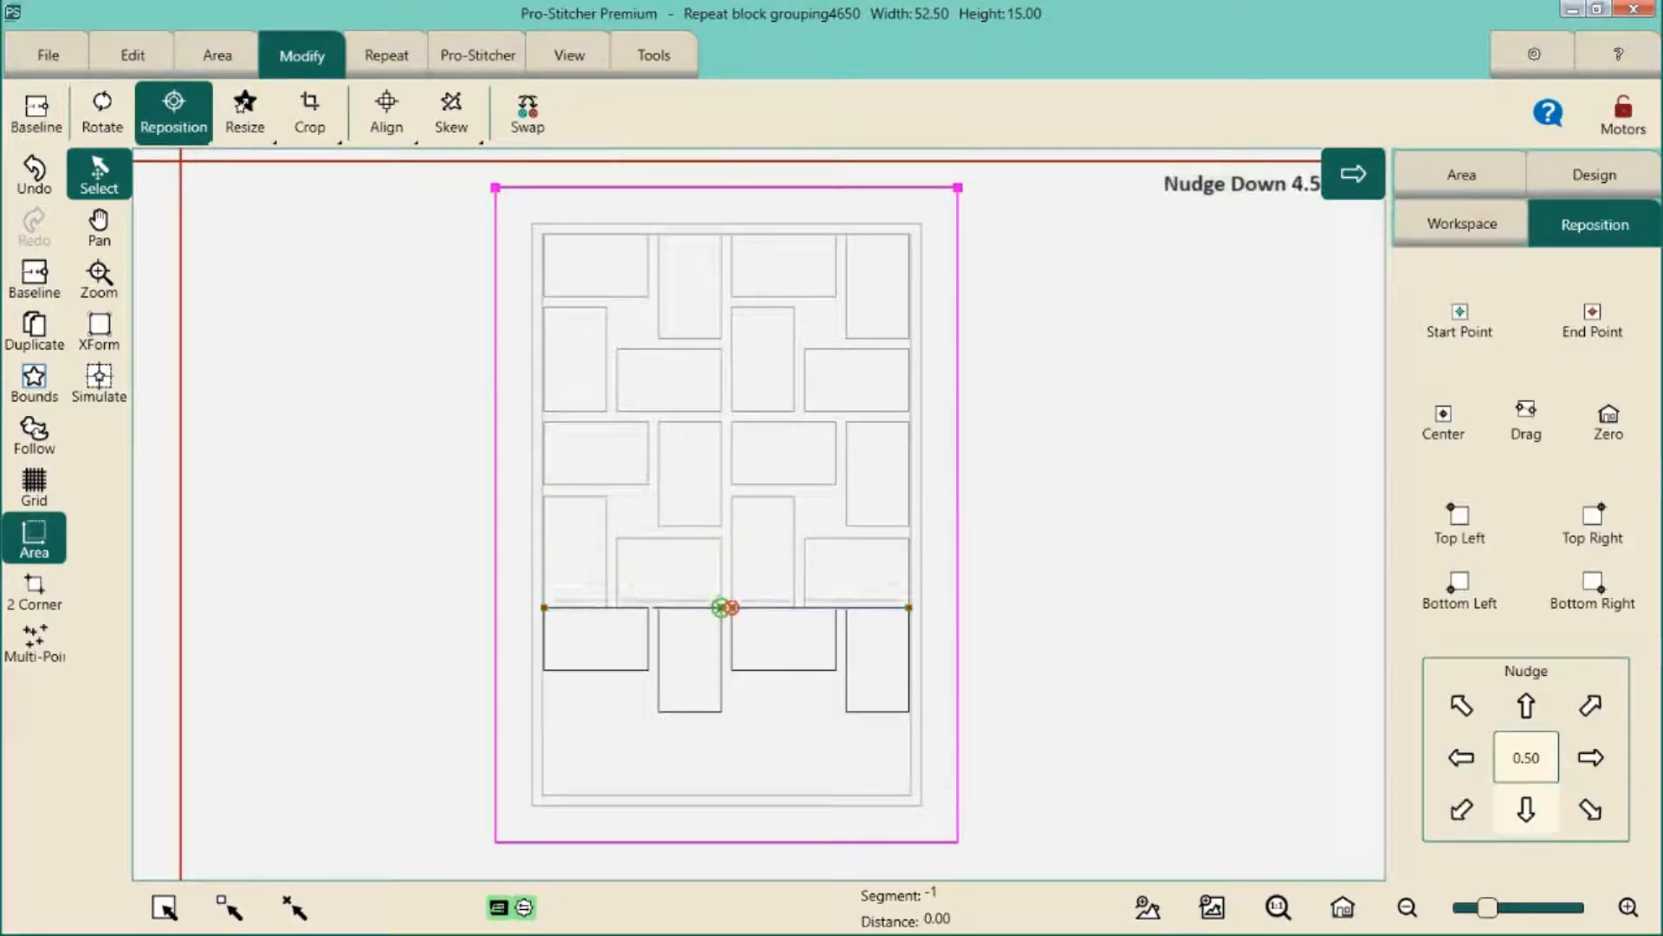
{"action": "left_click", "coordinate": [1526, 811]}
Duplicate the fourth row and nudge the copy by 0.5 increments into place as the bottom row
{"action": "left_click", "coordinate": [858, 599]}
{"action": "left_click", "coordinate": [33, 330]}
{"action": "left_click", "coordinate": [386, 114]}
{"action": "left_click", "coordinate": [173, 114]}
{"action": "left_click", "coordinate": [1527, 706]}
{"action": "left_click", "coordinate": [1526, 810]}
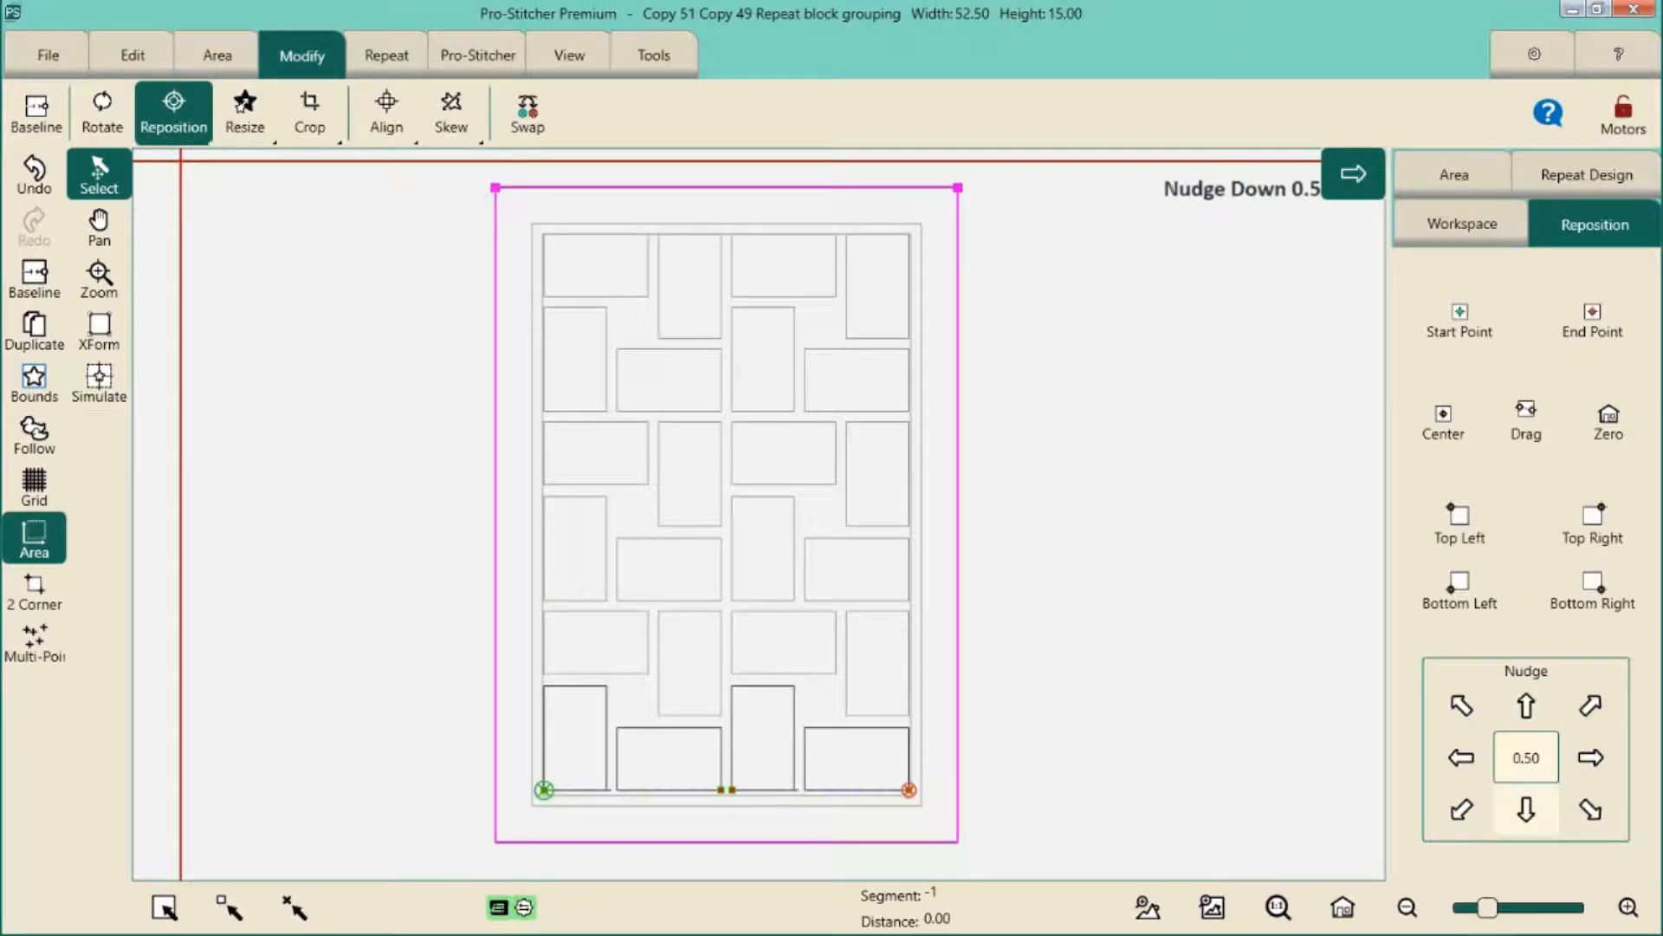
Group all six repeat block grouping rows and baseline the group into a single merged design
{"action": "left_click", "coordinate": [295, 907]}
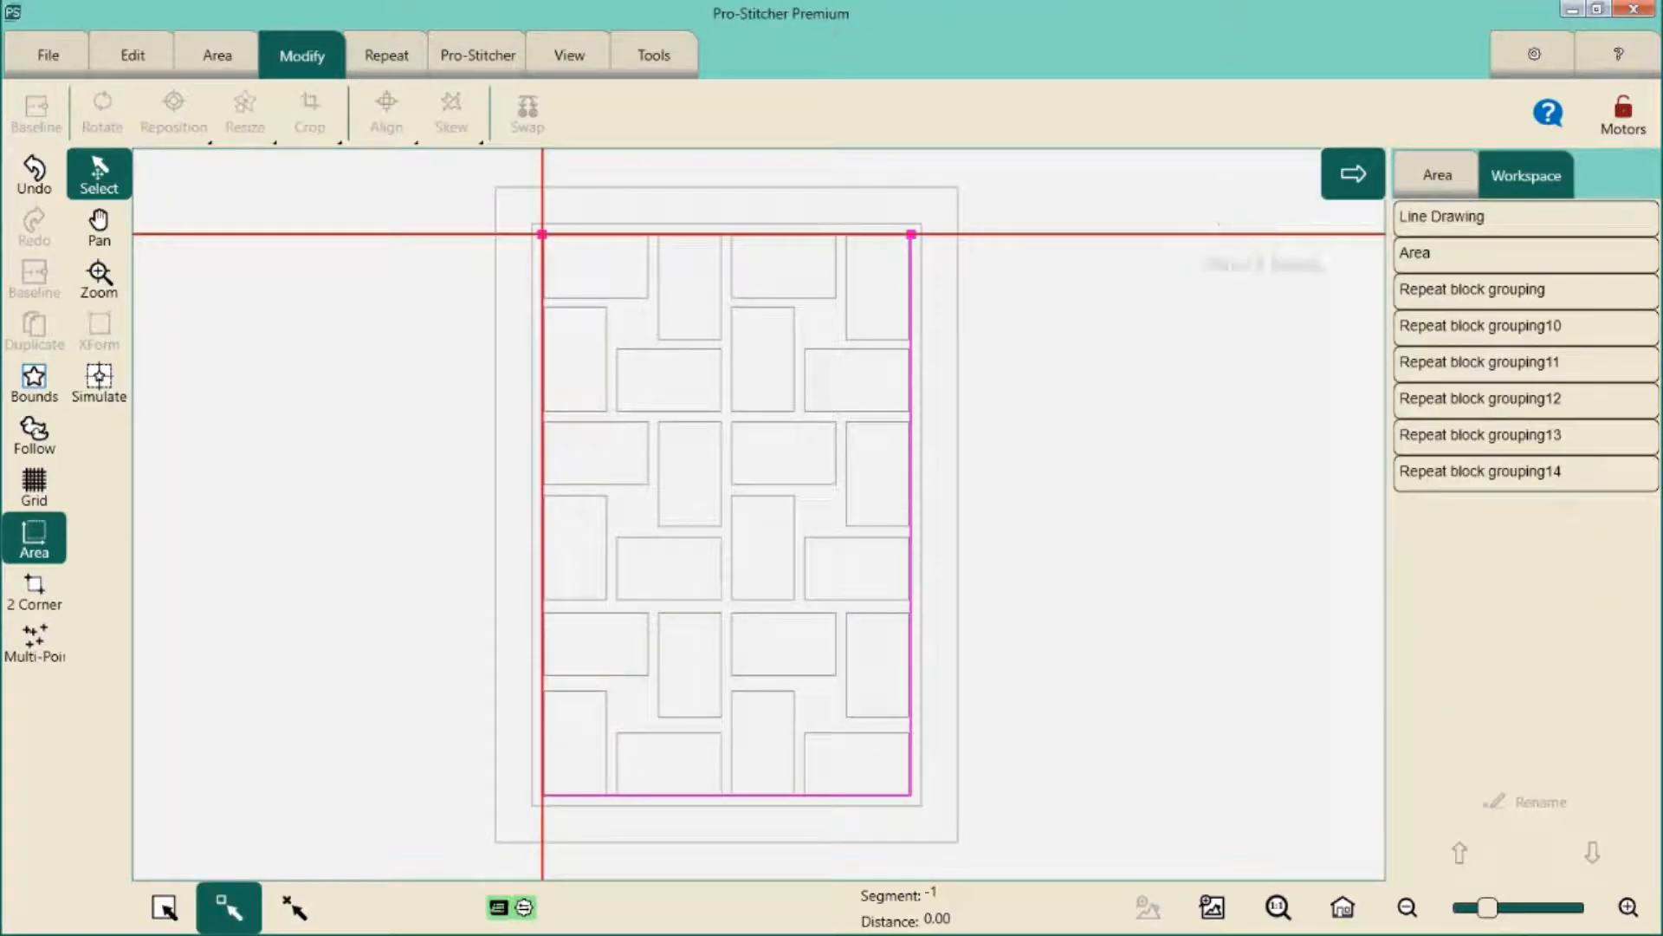
{"action": "left_click", "coordinate": [1566, 473]}
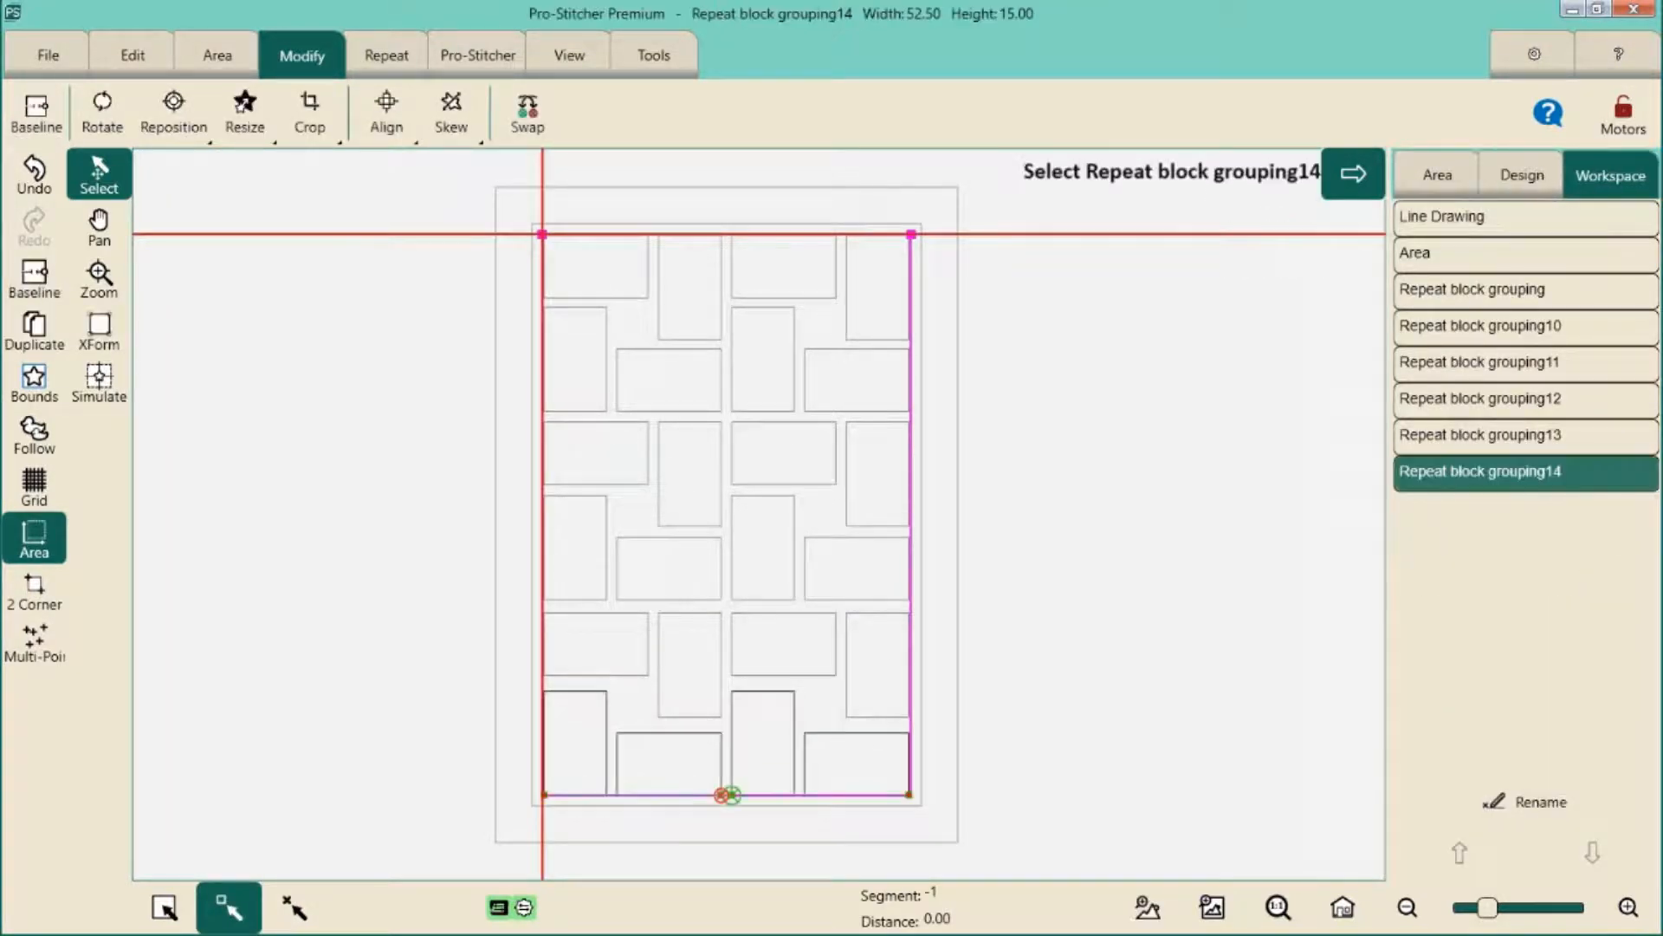
{"action": "left_click", "coordinate": [1566, 436]}
{"action": "left_click", "coordinate": [1570, 399]}
{"action": "left_click", "coordinate": [1577, 363]}
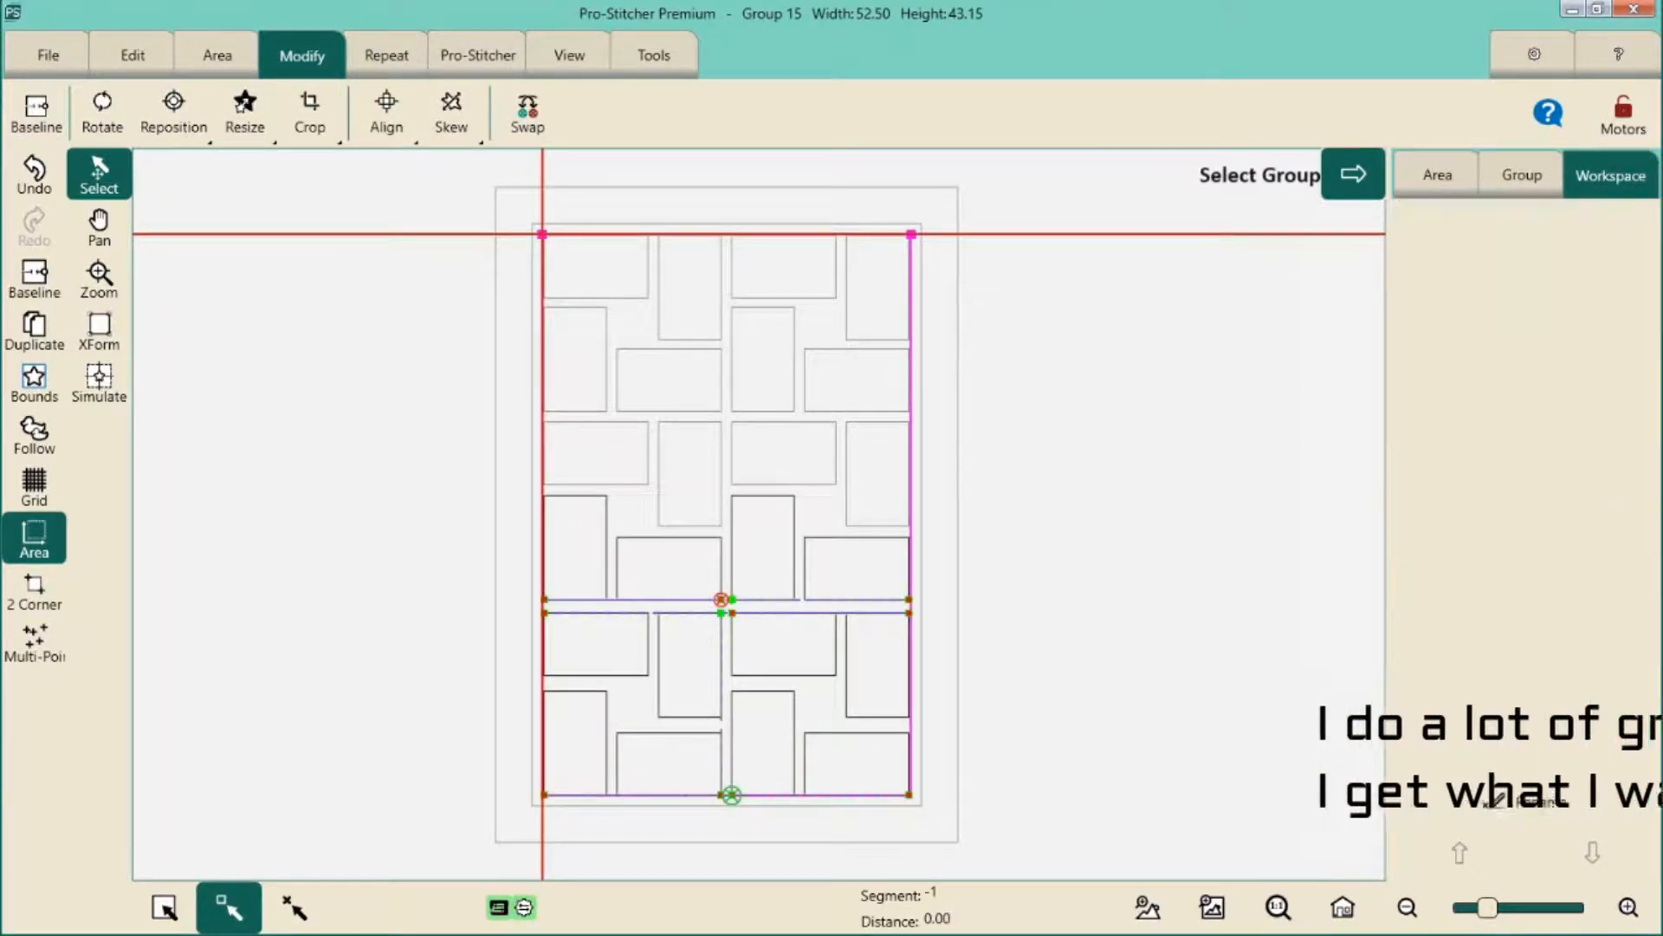
{"action": "left_click", "coordinate": [1579, 328]}
{"action": "left_click", "coordinate": [1575, 290]}
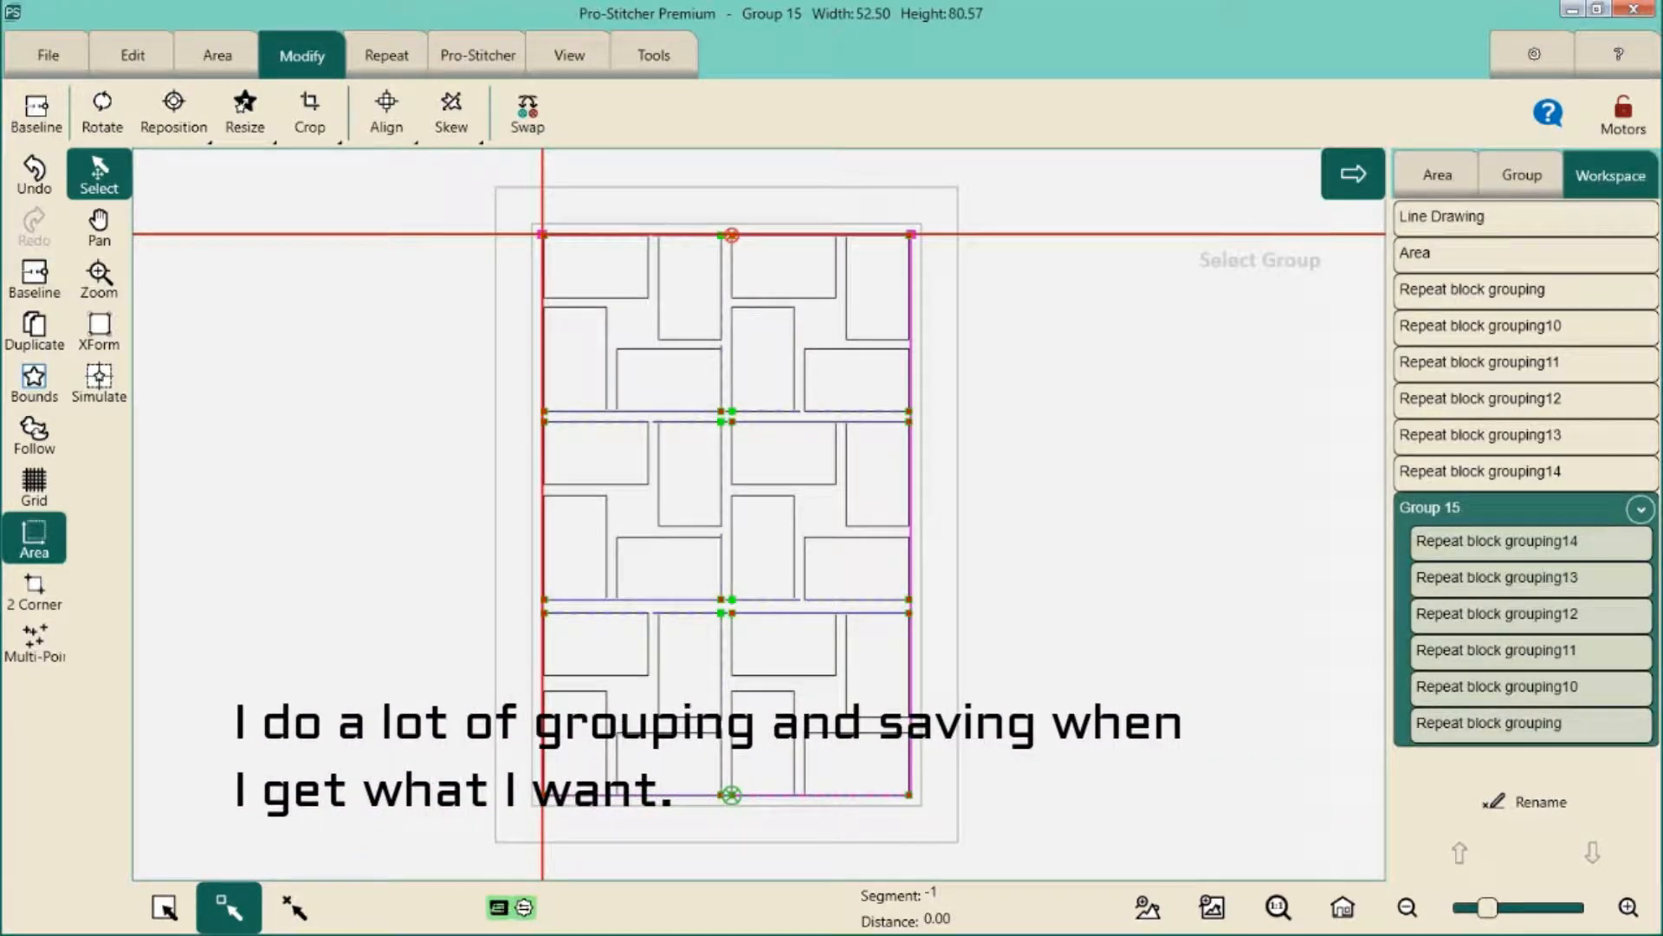
{"action": "left_click", "coordinate": [34, 279]}
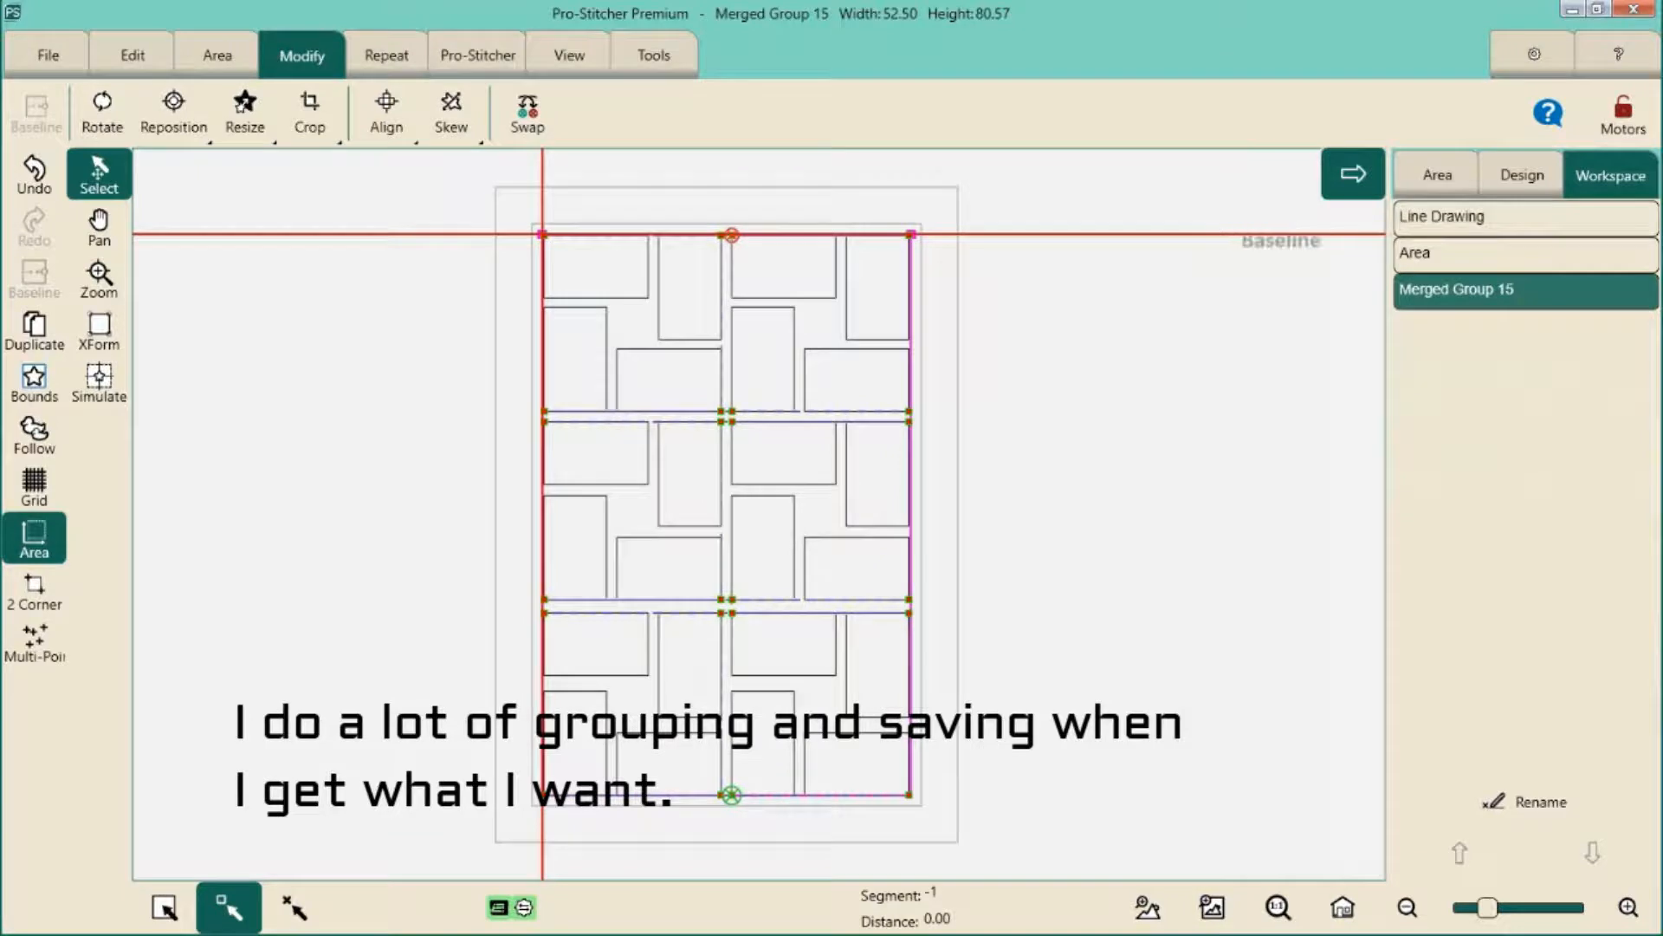
Rename the merged design as center block grouping
{"action": "left_click", "coordinate": [1527, 802]}
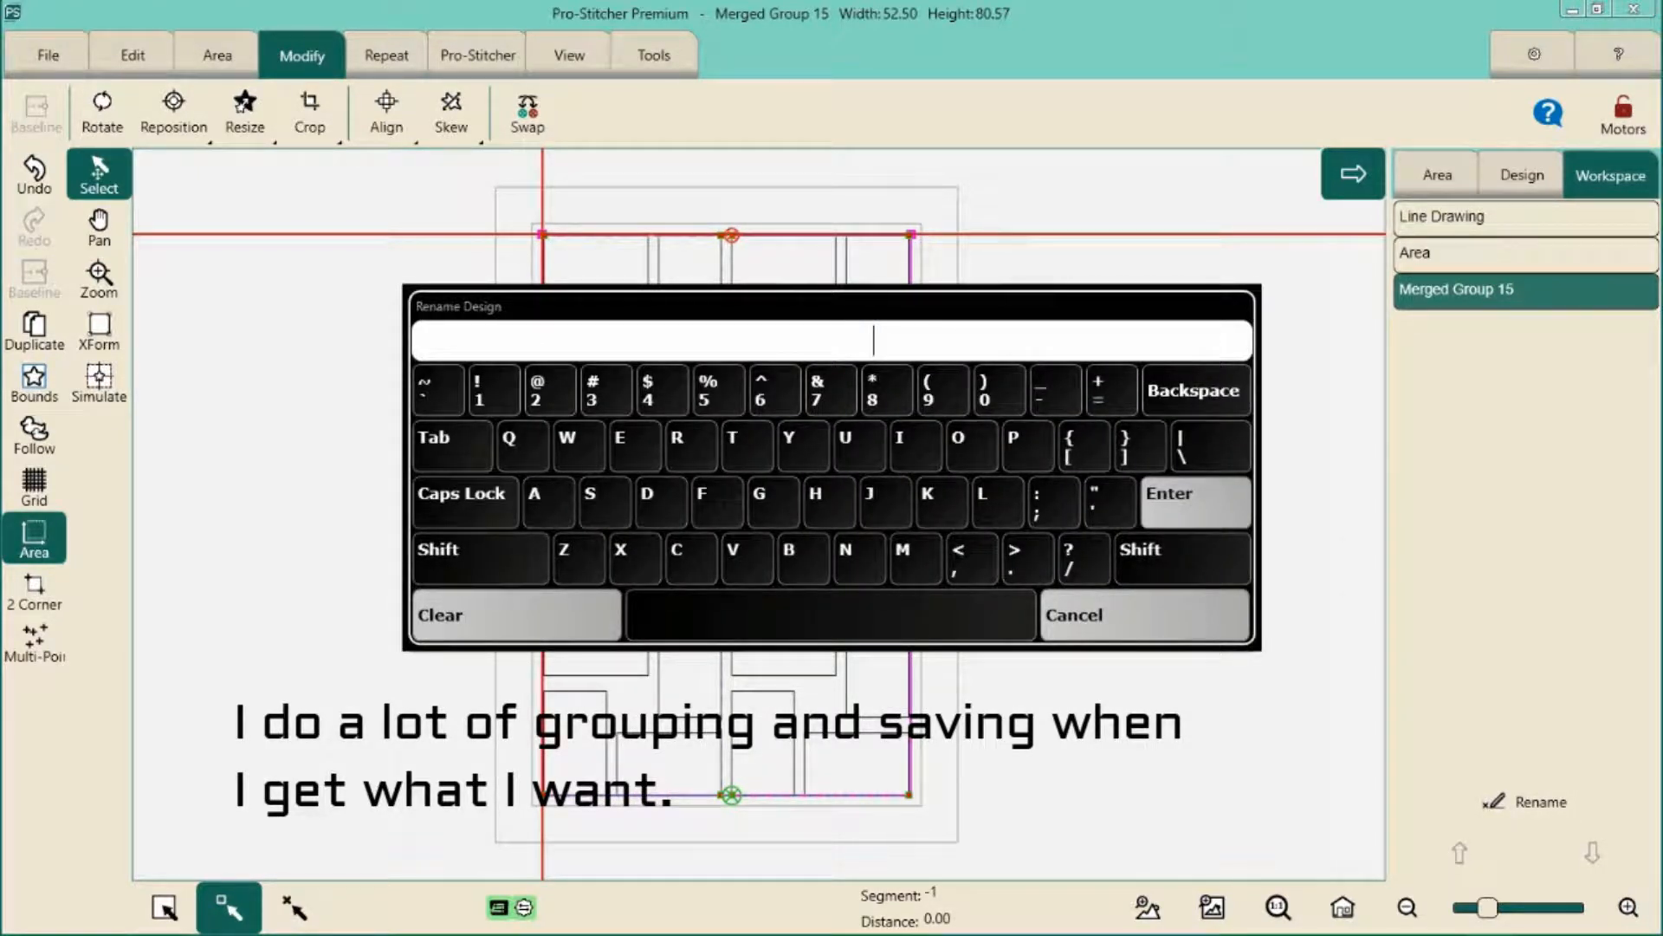
{"action": "type", "text": "center block grouping"}
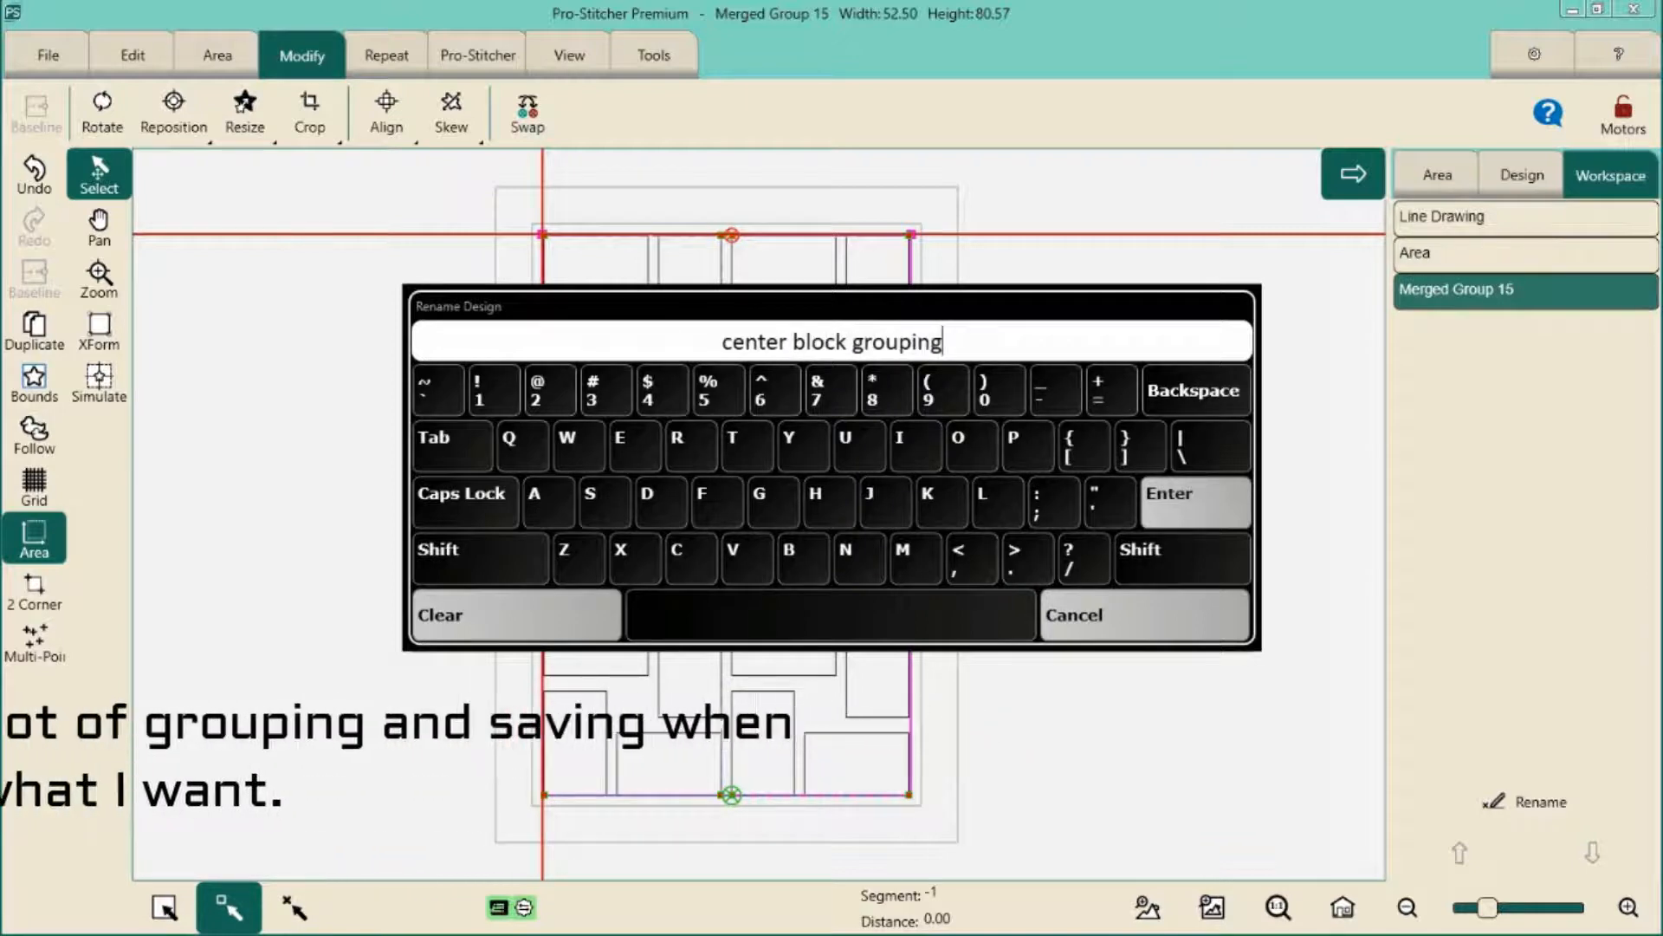
{"action": "key", "text": "Return"}
Save the design in HQF format as center block grouping in the pineapple project folder
{"action": "left_click", "coordinate": [48, 55]}
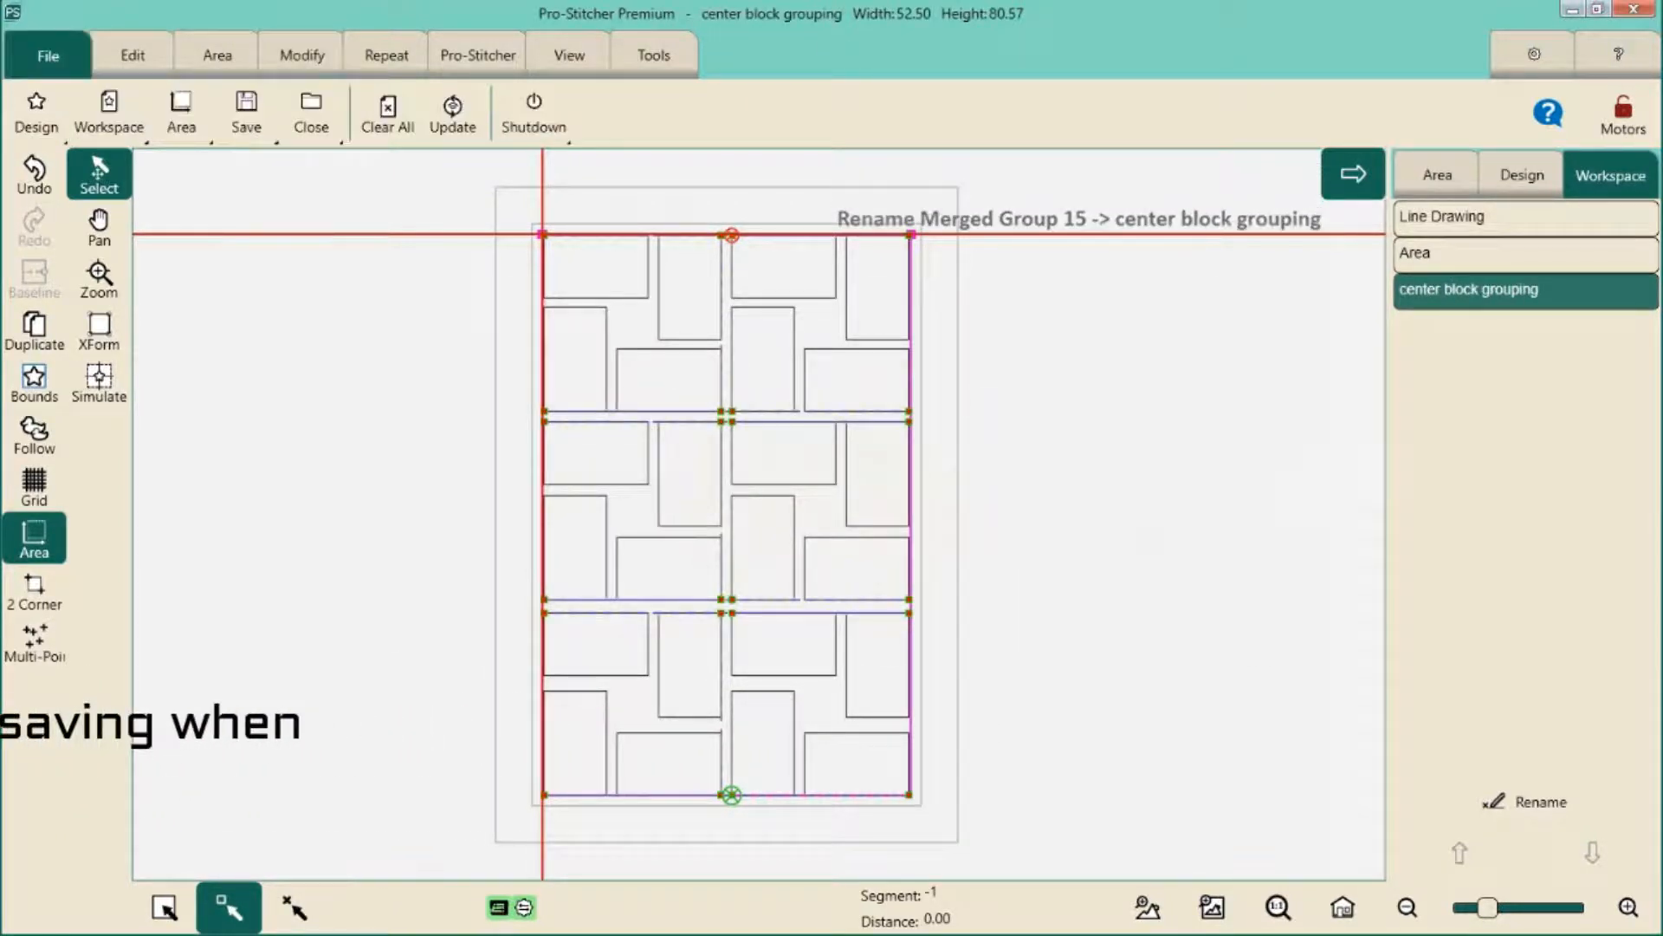
{"action": "left_click", "coordinate": [246, 113]}
{"action": "left_click", "coordinate": [277, 180]}
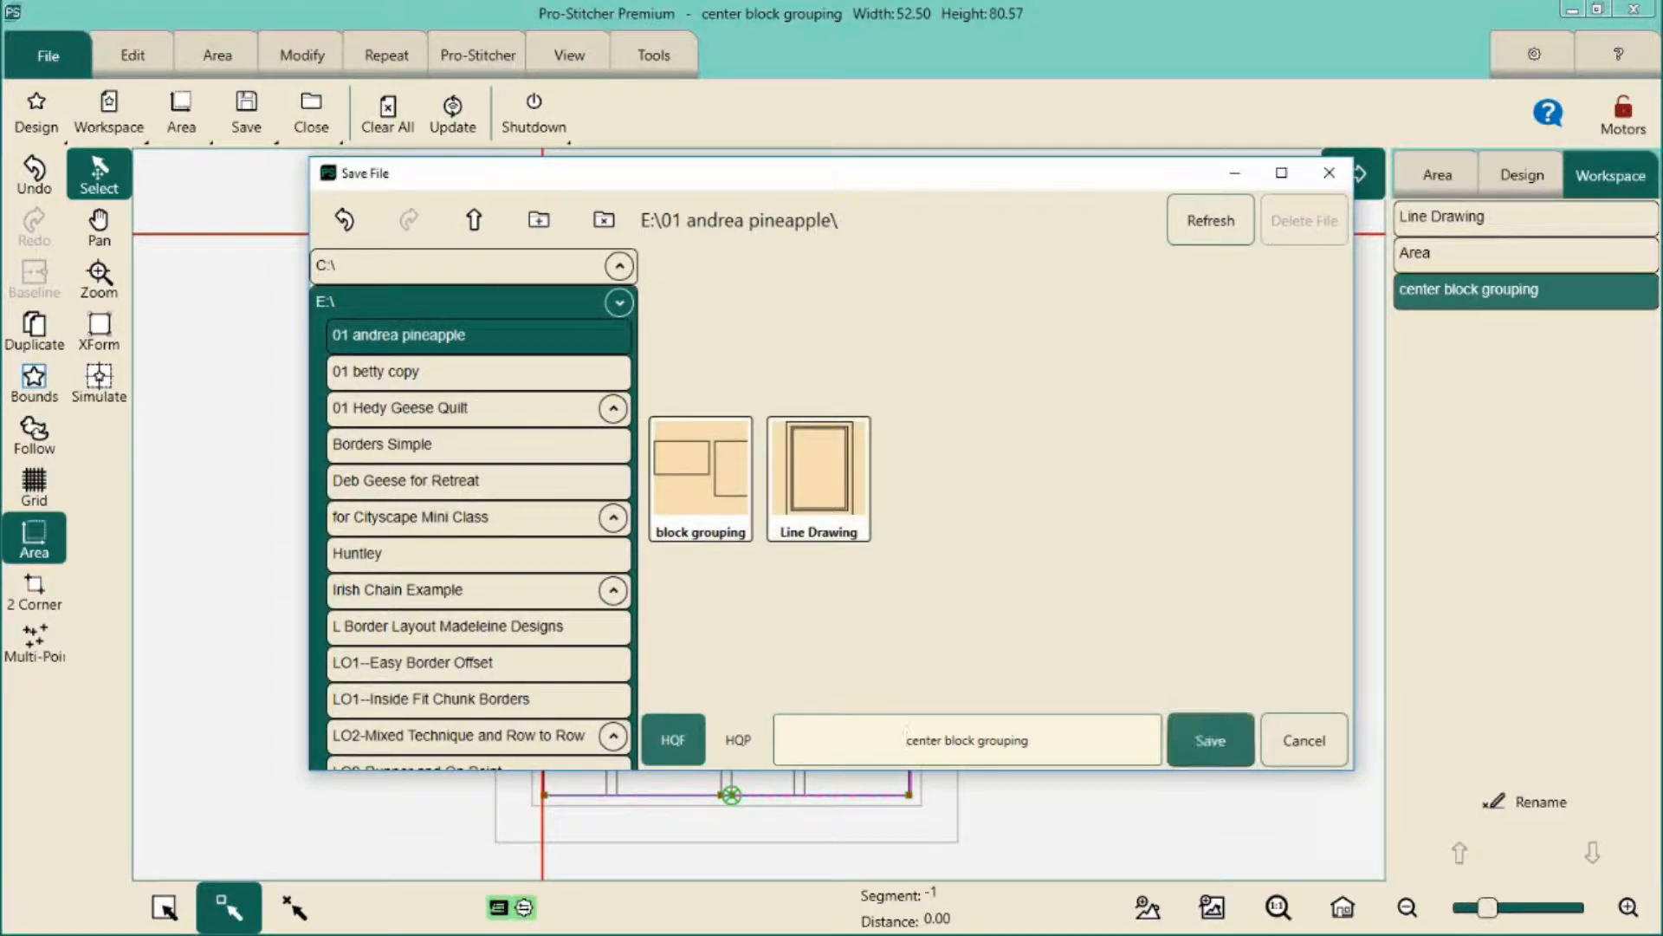
{"action": "left_click", "coordinate": [1211, 740]}
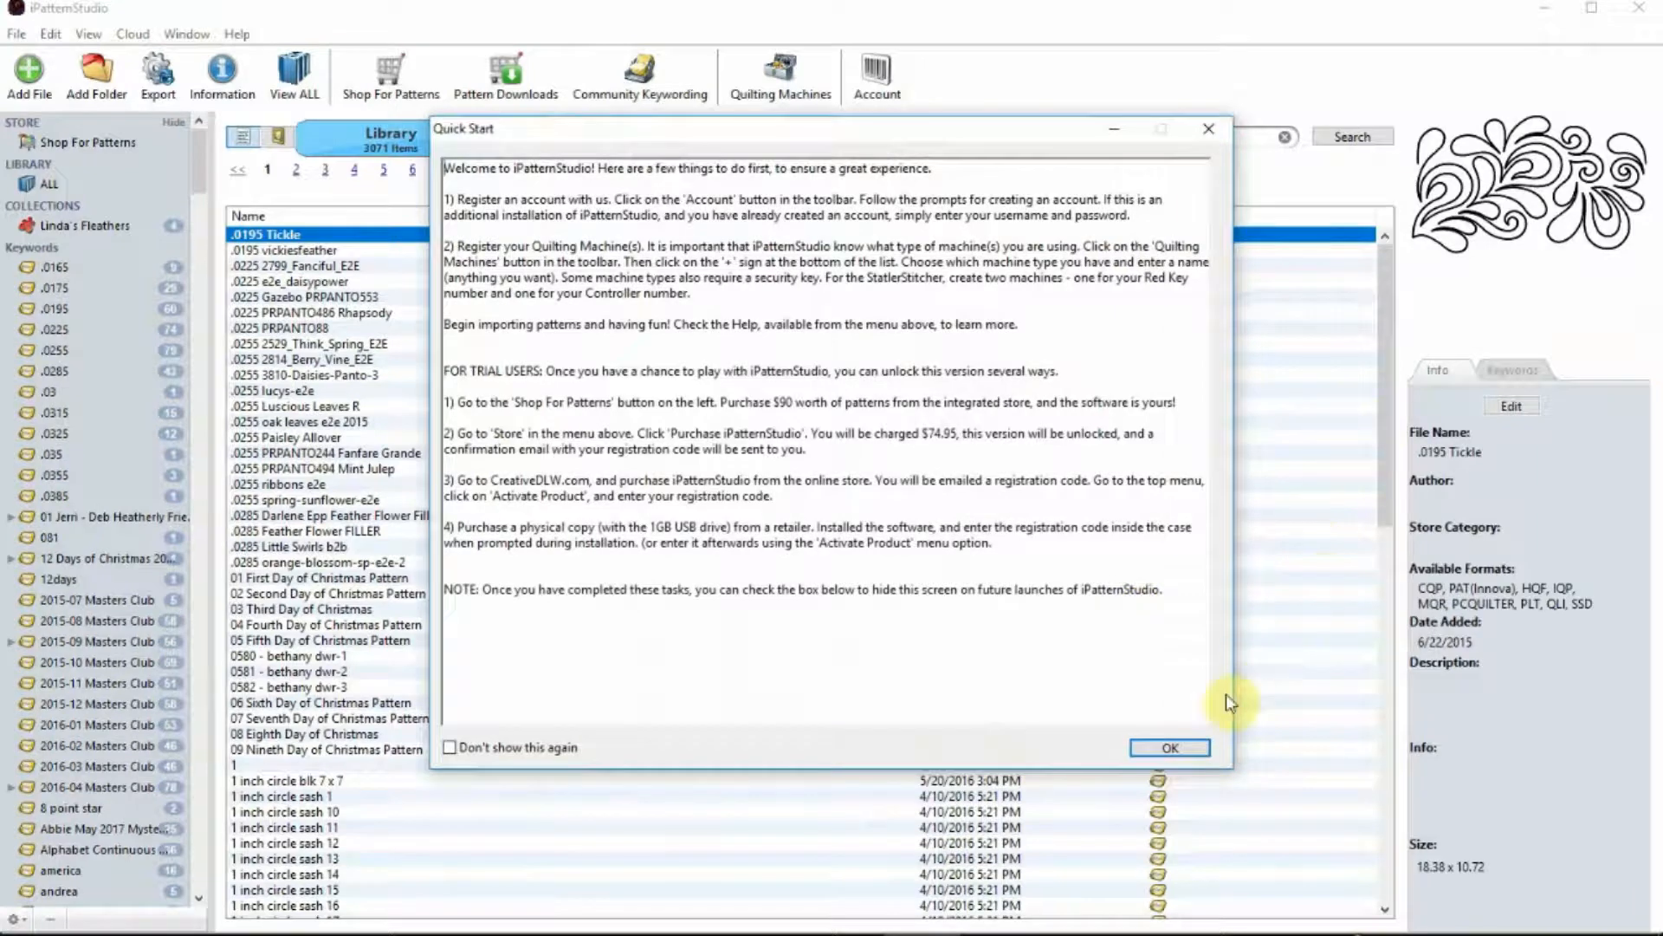
Dismiss the Quick Start window in iPatternStudio
{"action": "left_click", "coordinate": [1180, 754]}
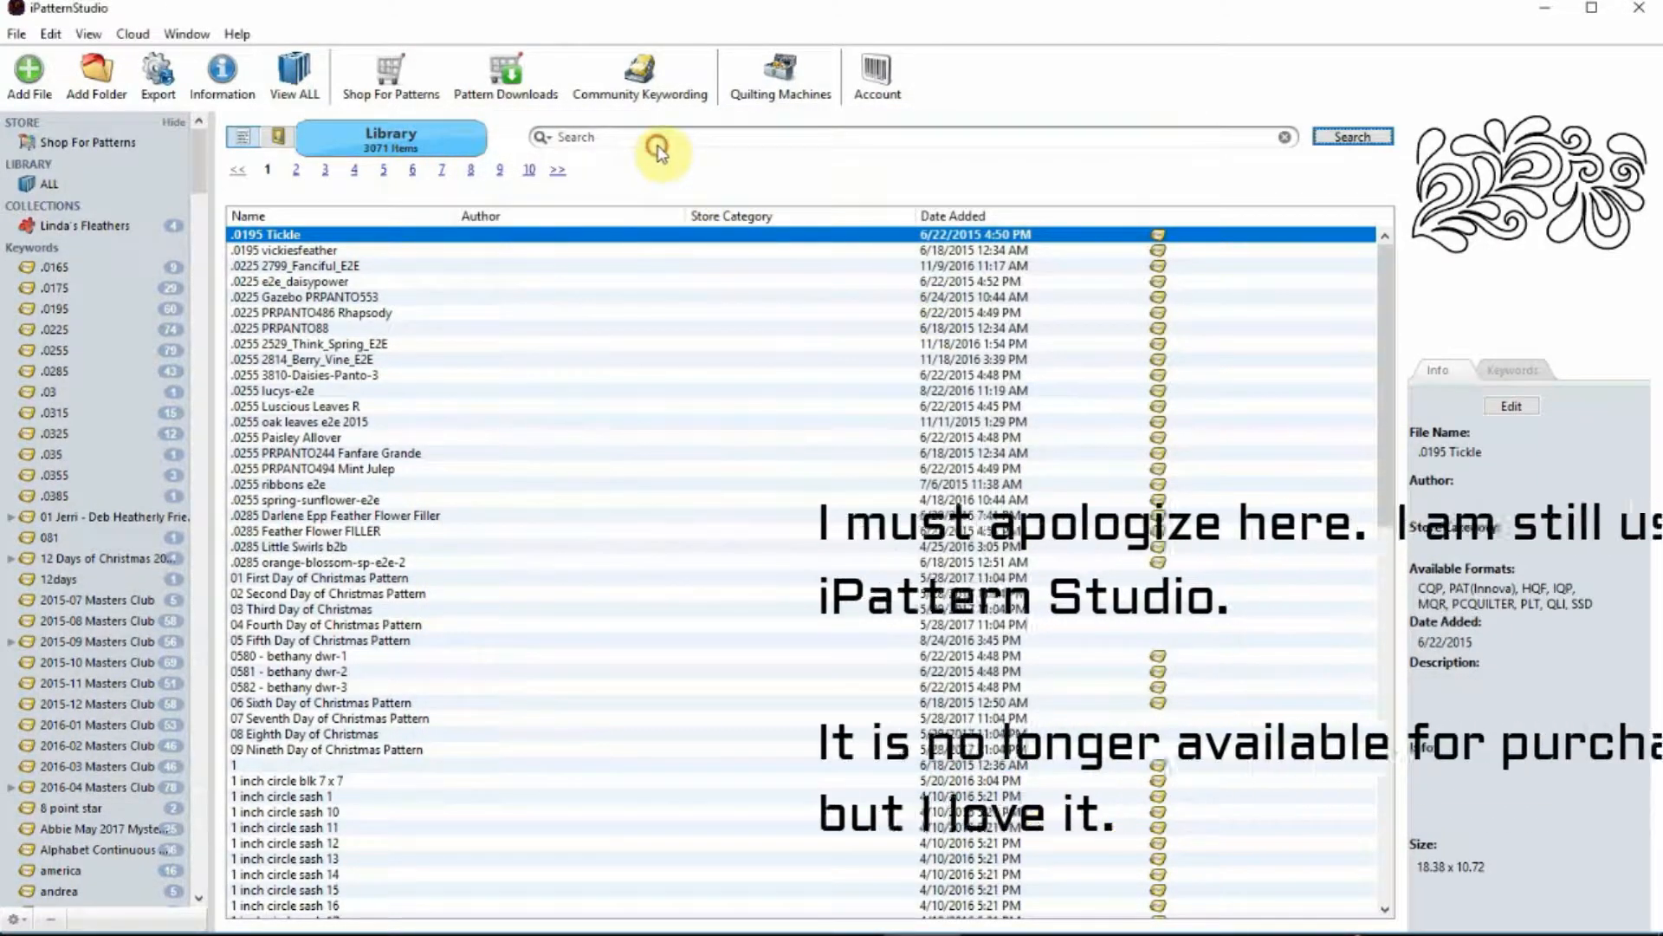
Search the pattern library for rectangle and show the matching patterns as thumbnails
{"action": "left_click", "coordinate": [577, 142]}
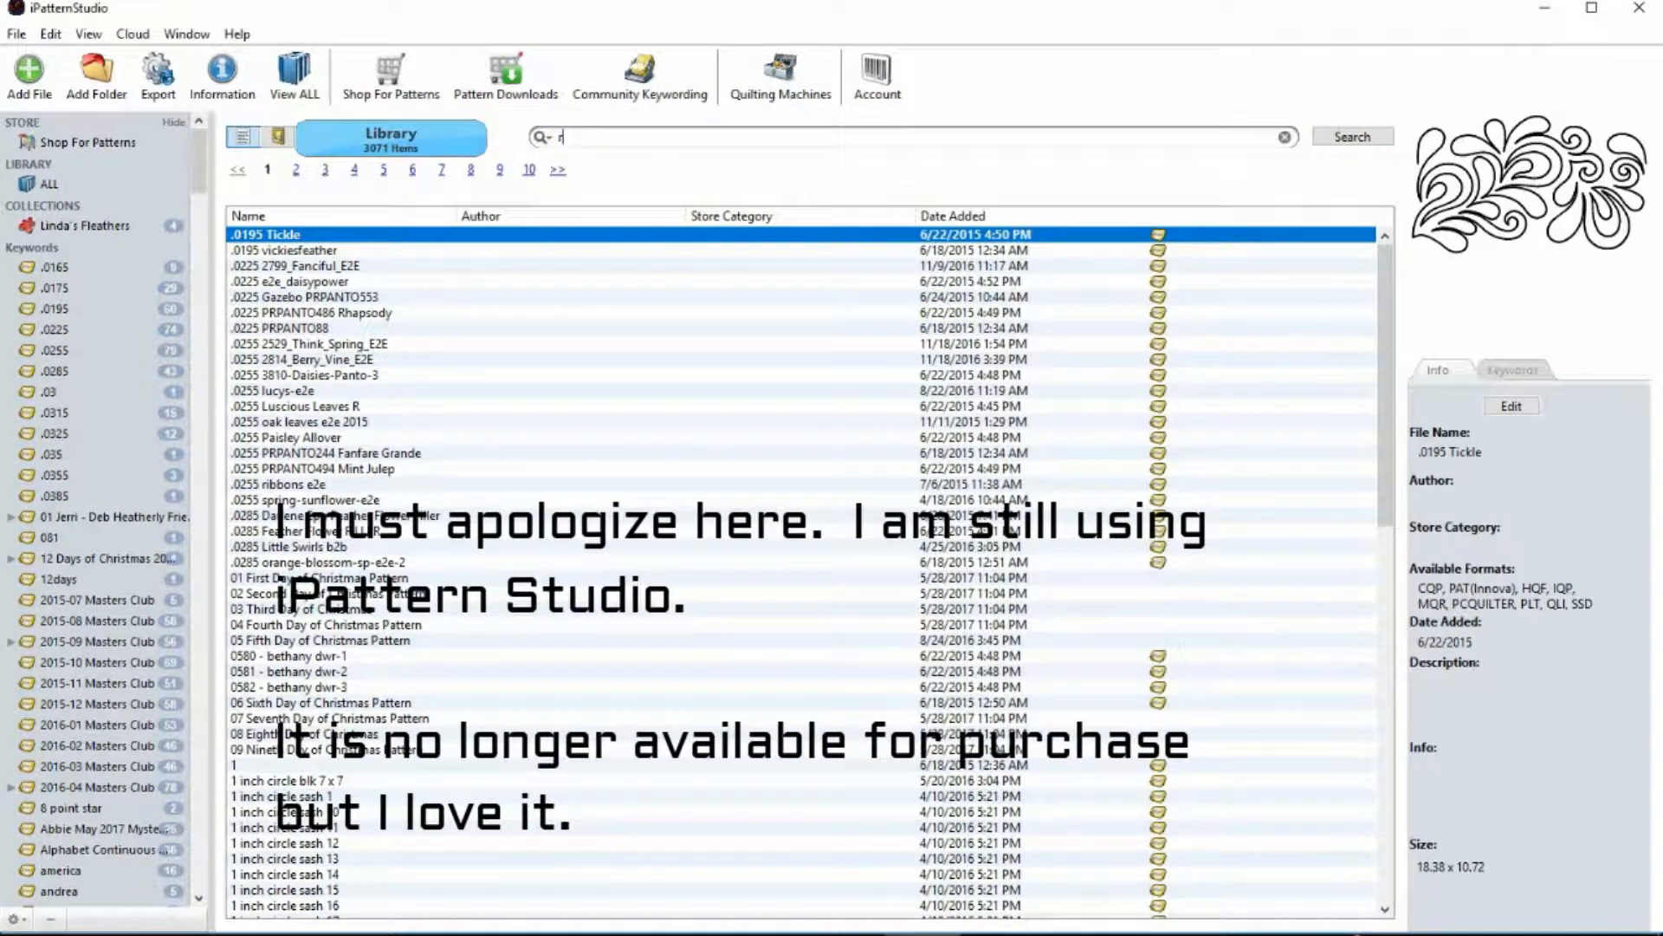
{"action": "key", "text": "Return"}
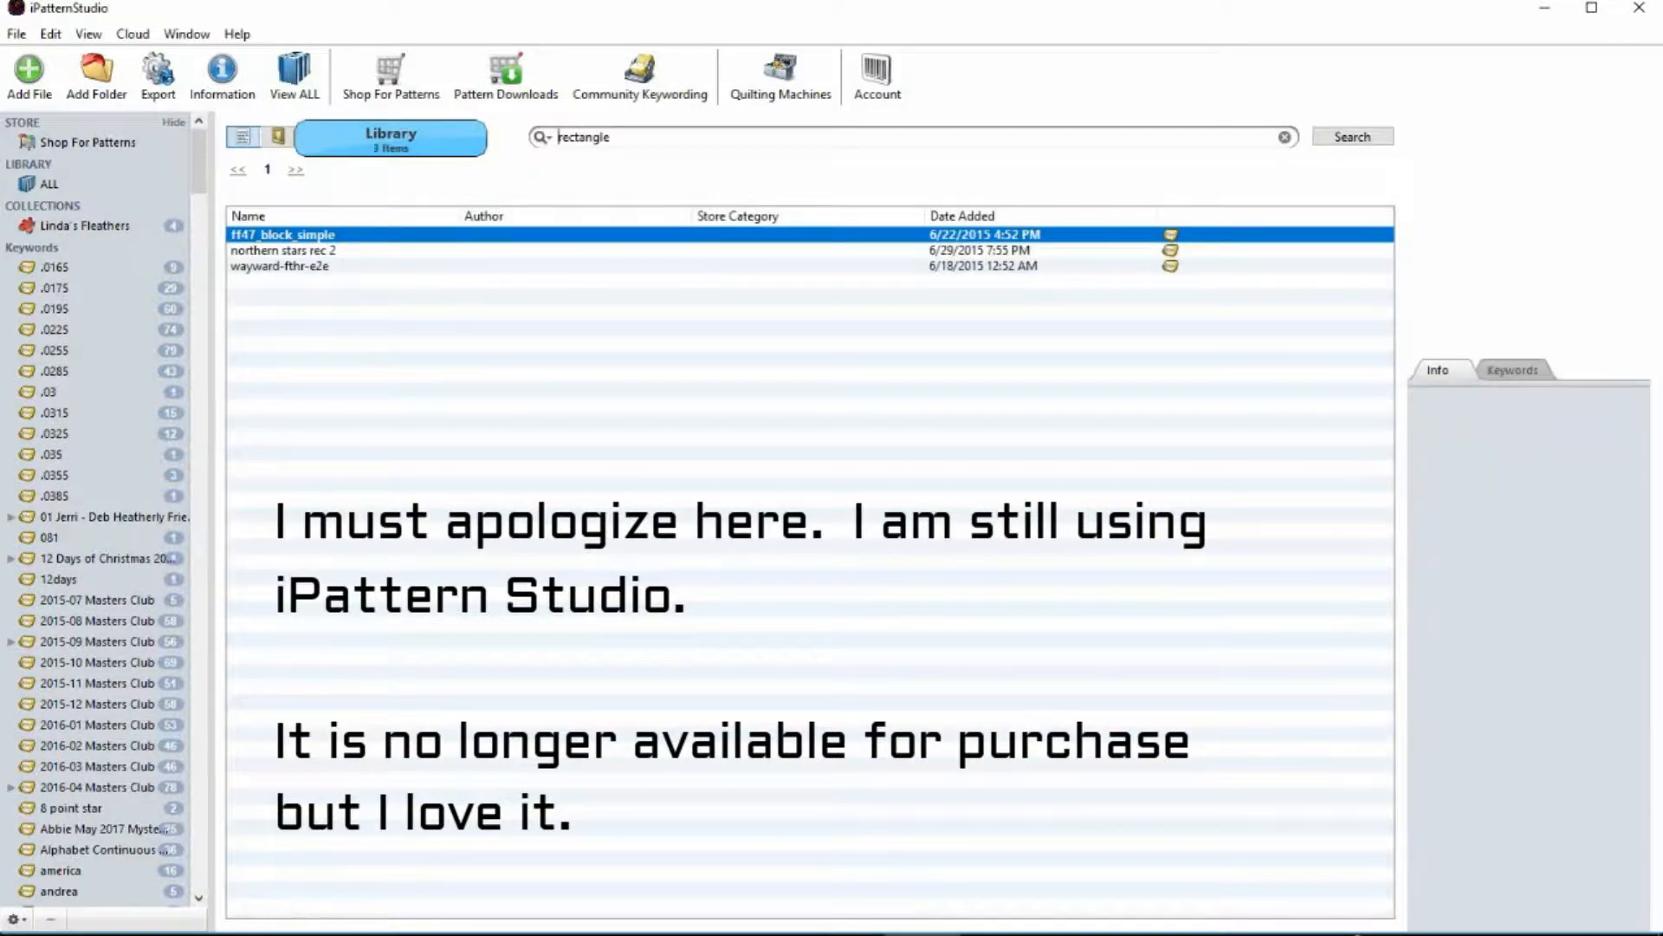
{"action": "left_click", "coordinate": [275, 137]}
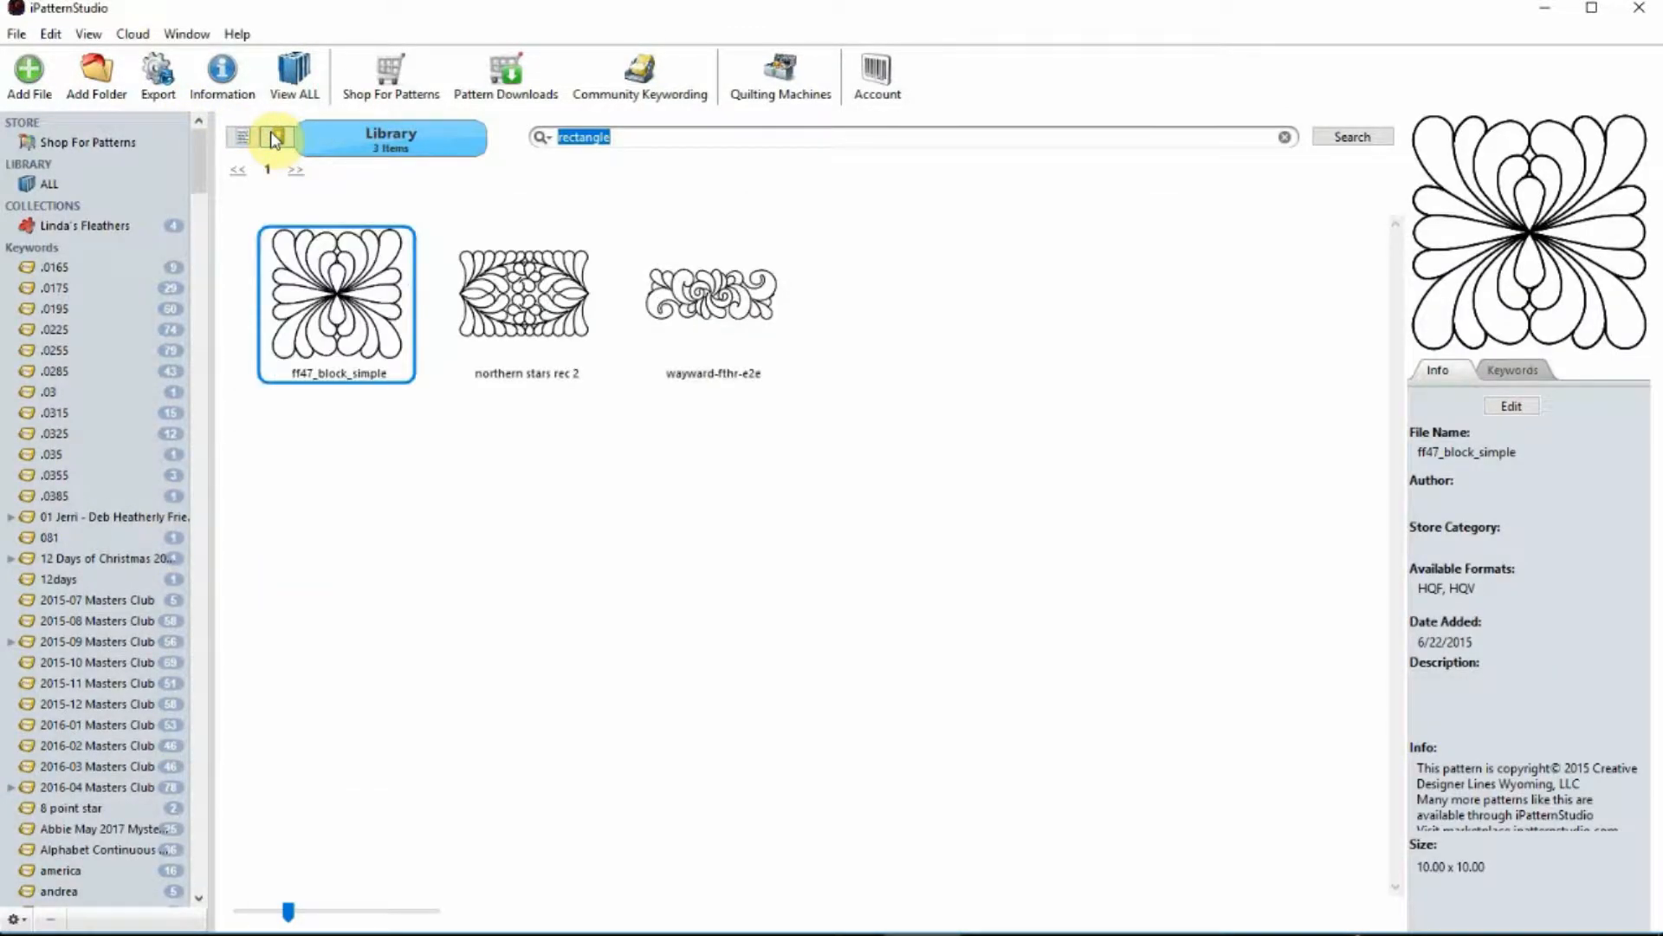
Export the northern stars rec 2 pattern to the pineapple project folder on the CLASS FLASH drive
{"action": "left_click_drag", "start_coordinate": [565, 312], "coordinate": [624, 338]}
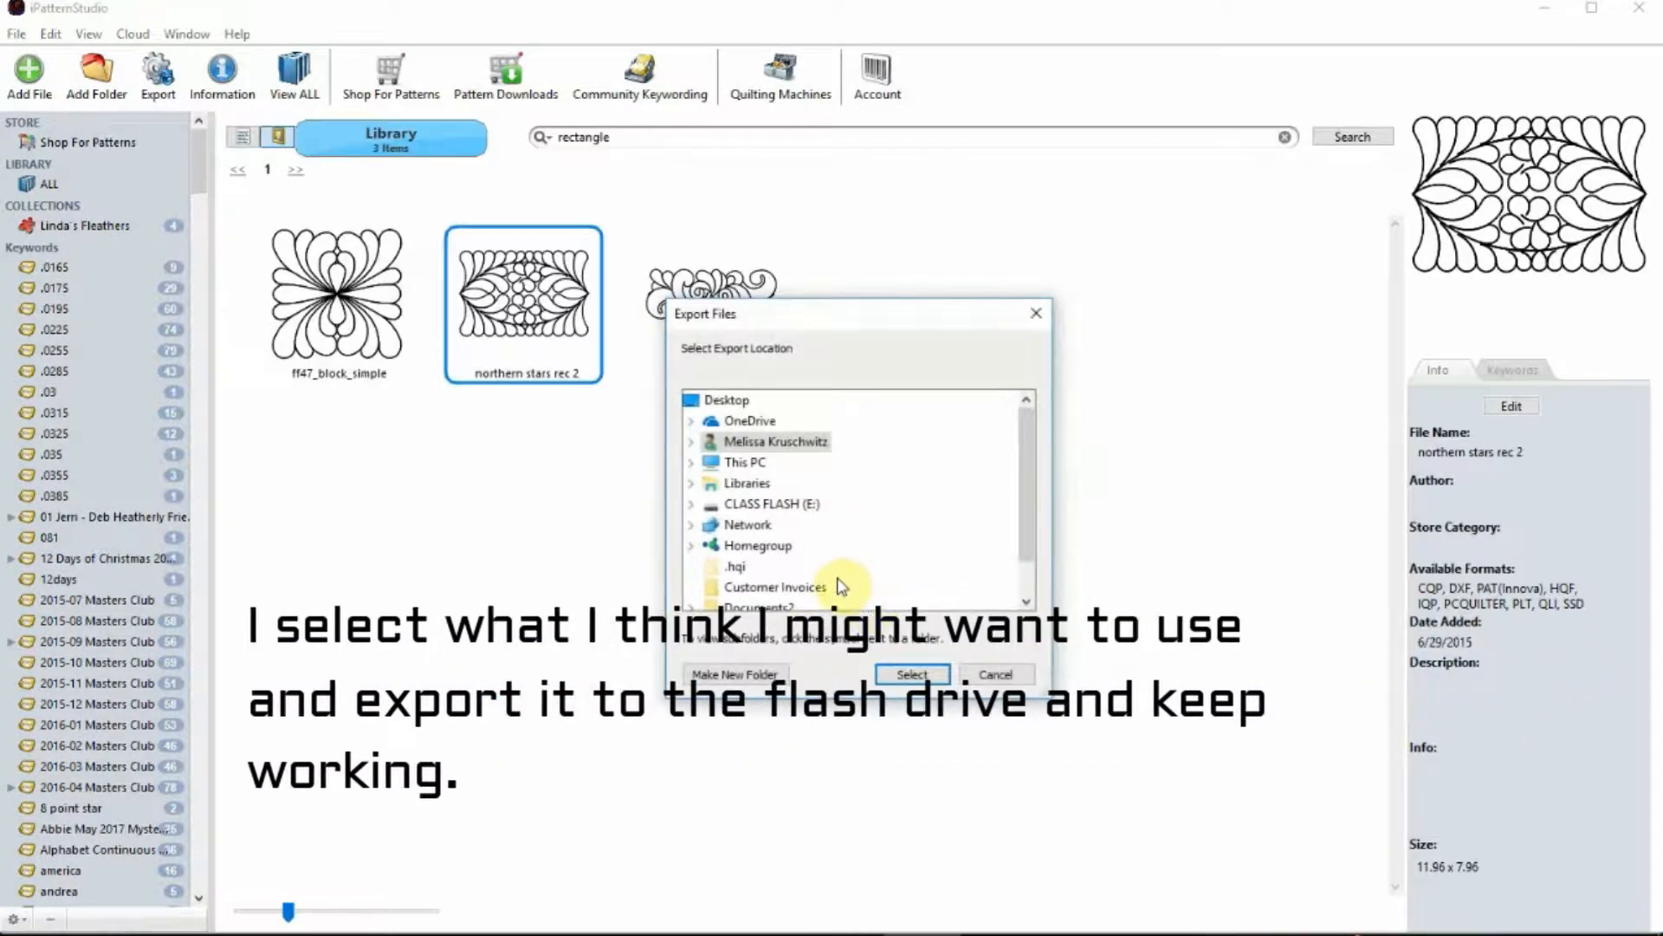
{"action": "left_click", "coordinate": [778, 507]}
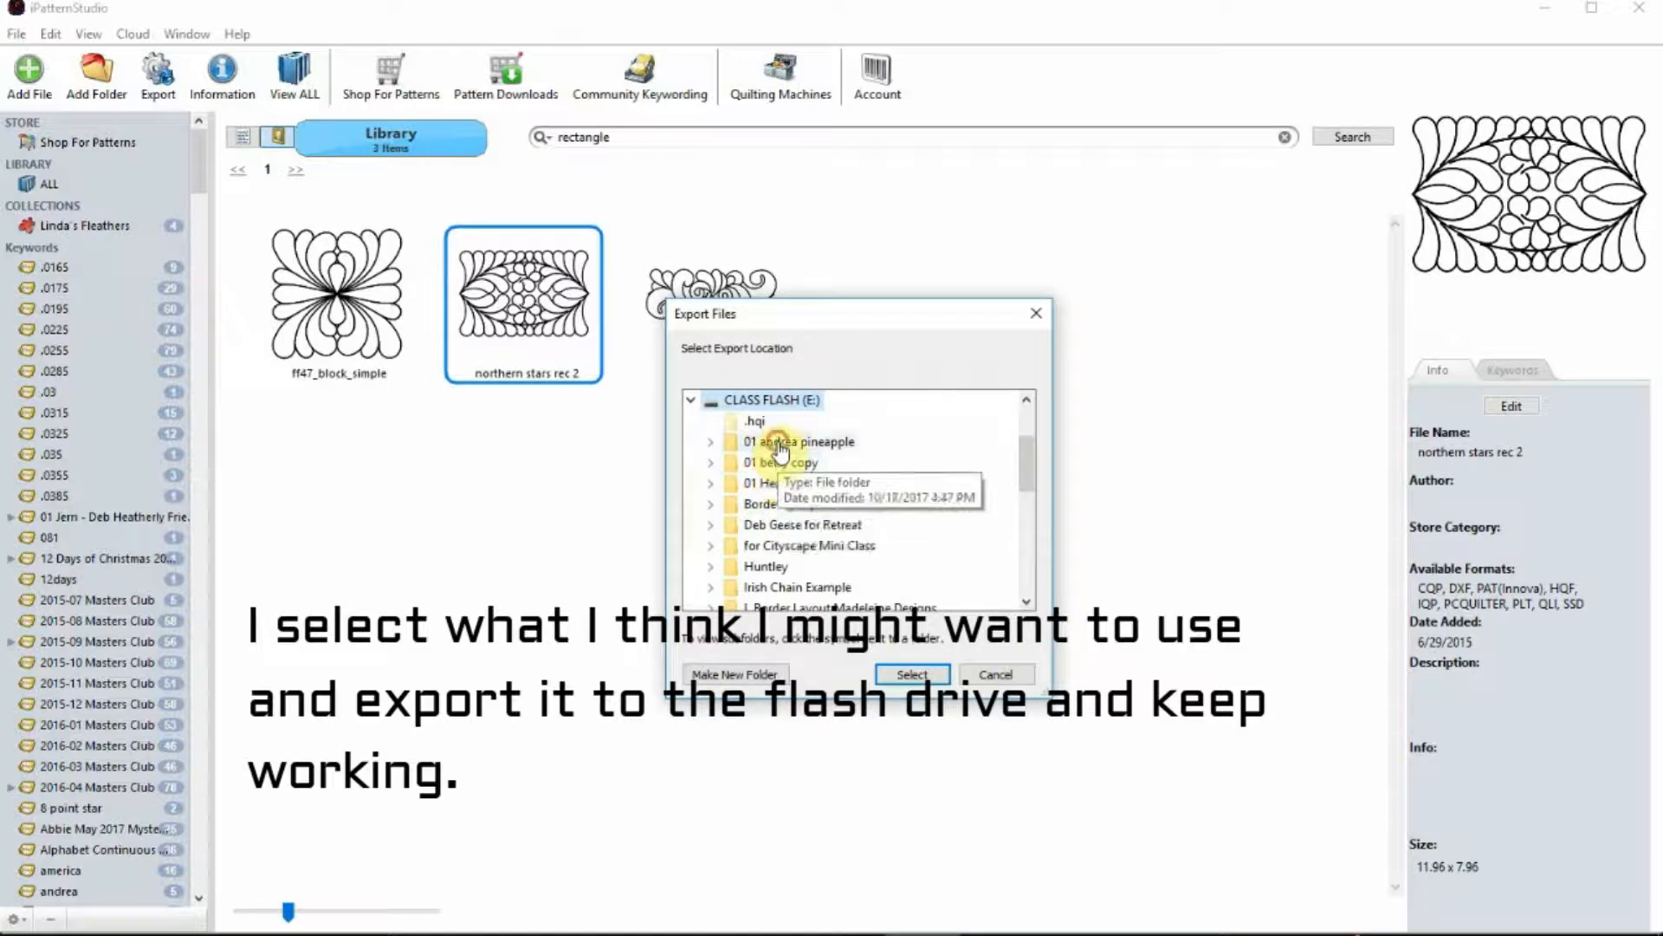
{"action": "left_click", "coordinate": [780, 443]}
{"action": "left_click", "coordinate": [912, 674]}
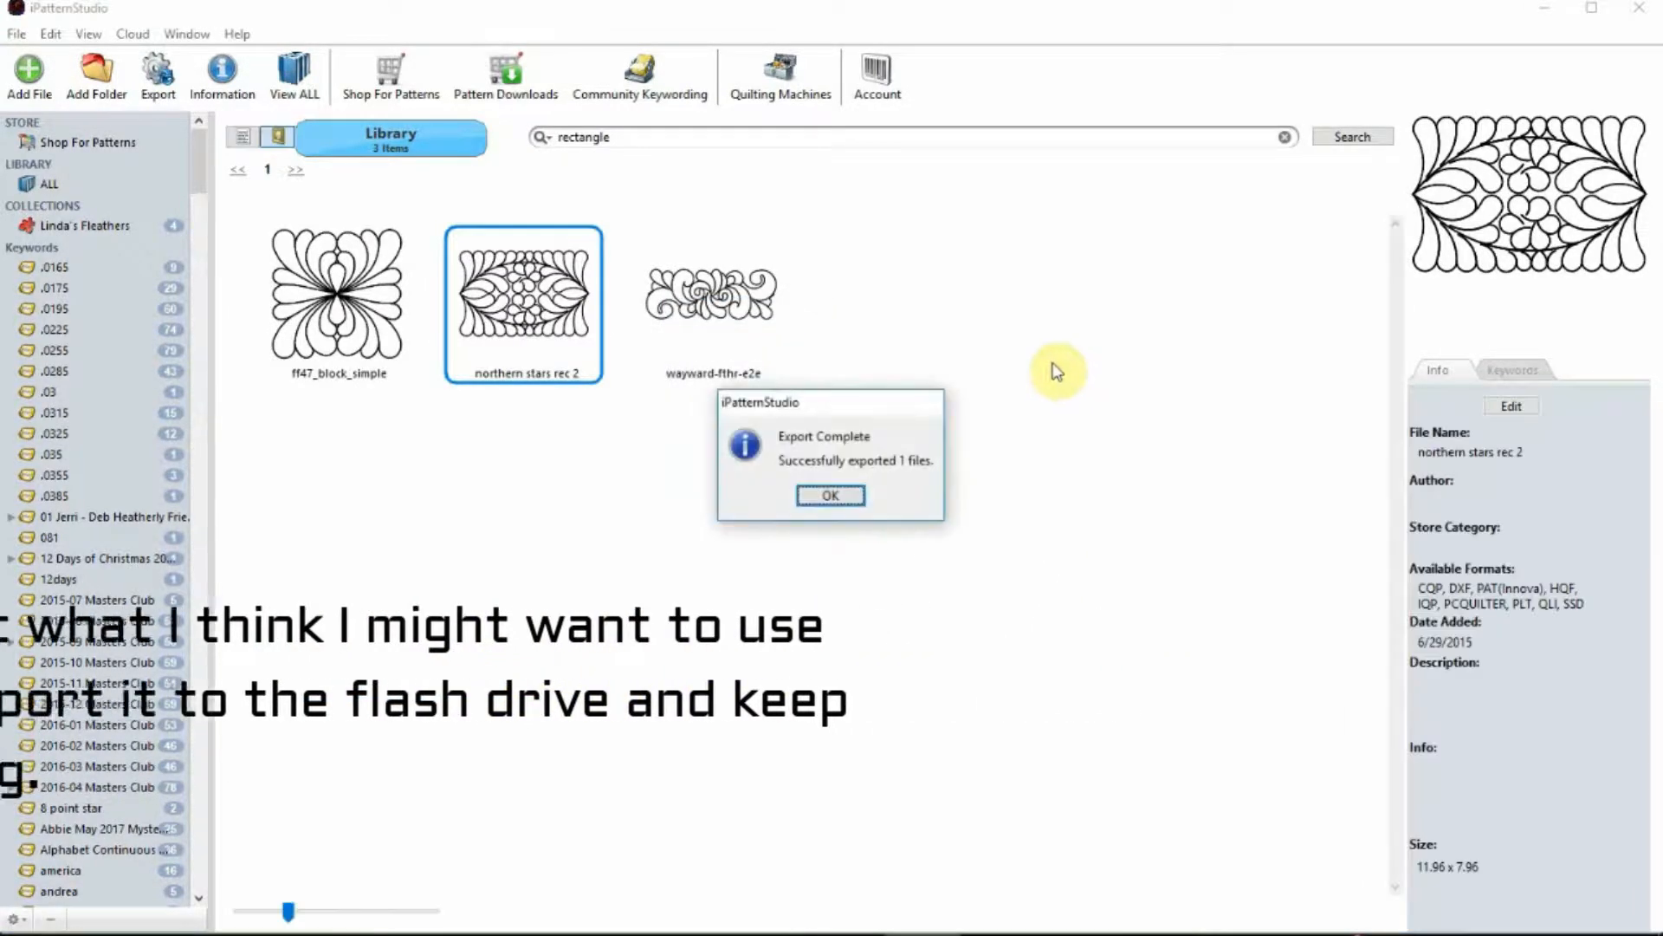
{"action": "left_click", "coordinate": [858, 495]}
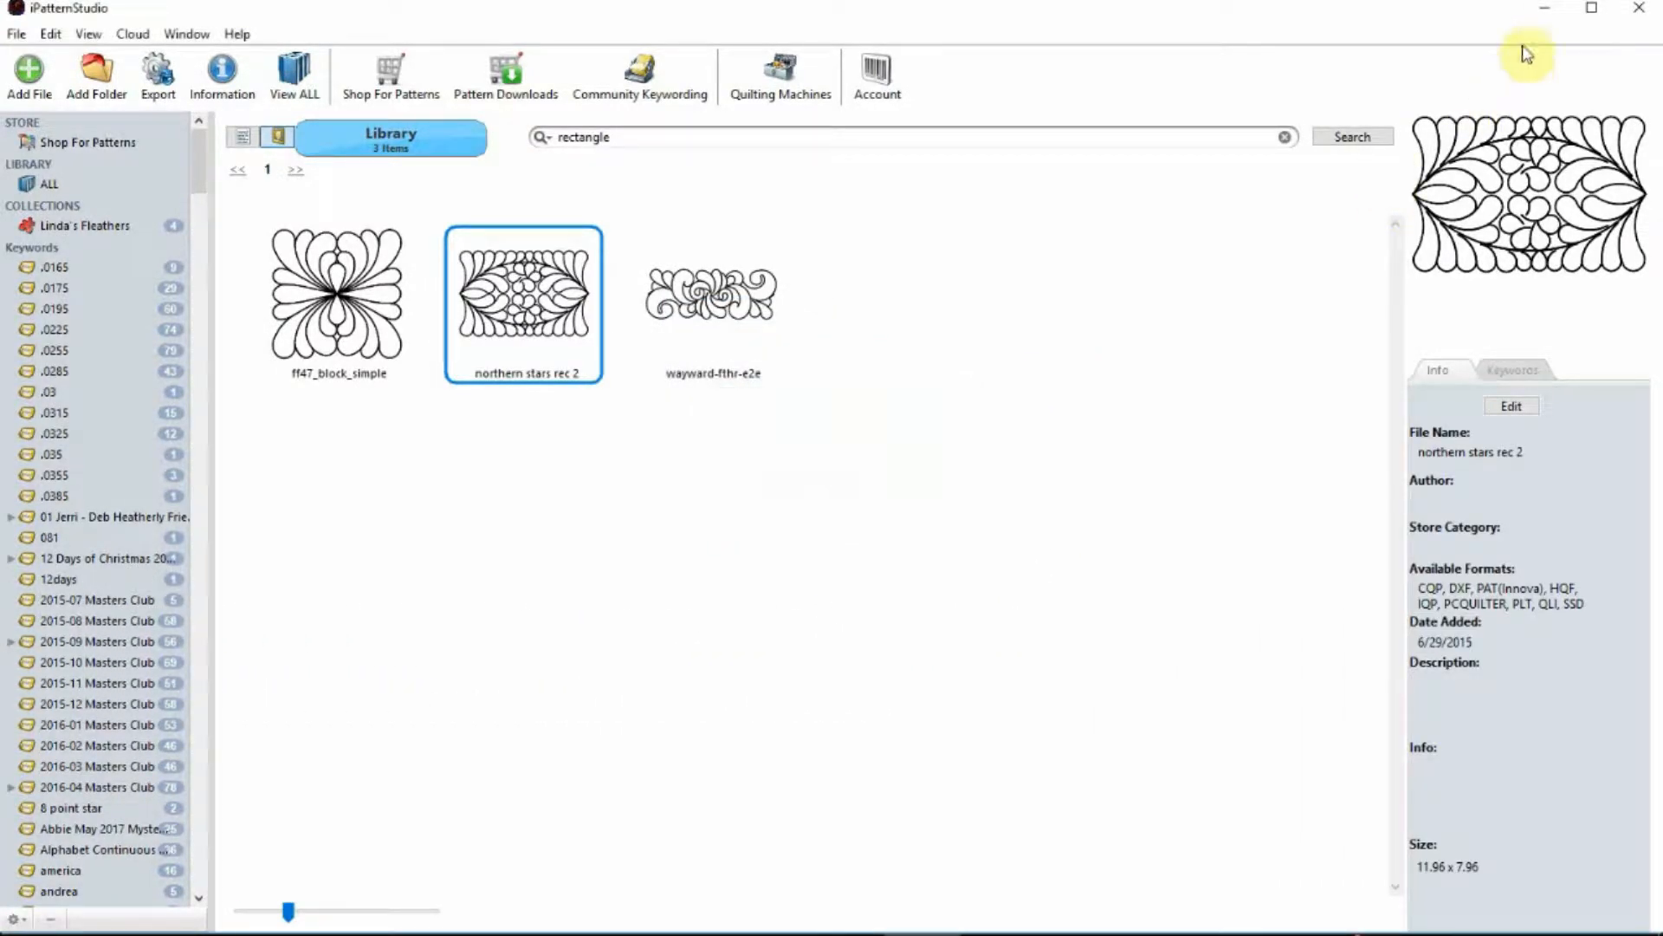
Switch to Pro-Stitcher and open the northern stars rec 2_1948 design from the pineapple project folder
{"action": "left_click", "coordinate": [1547, 9]}
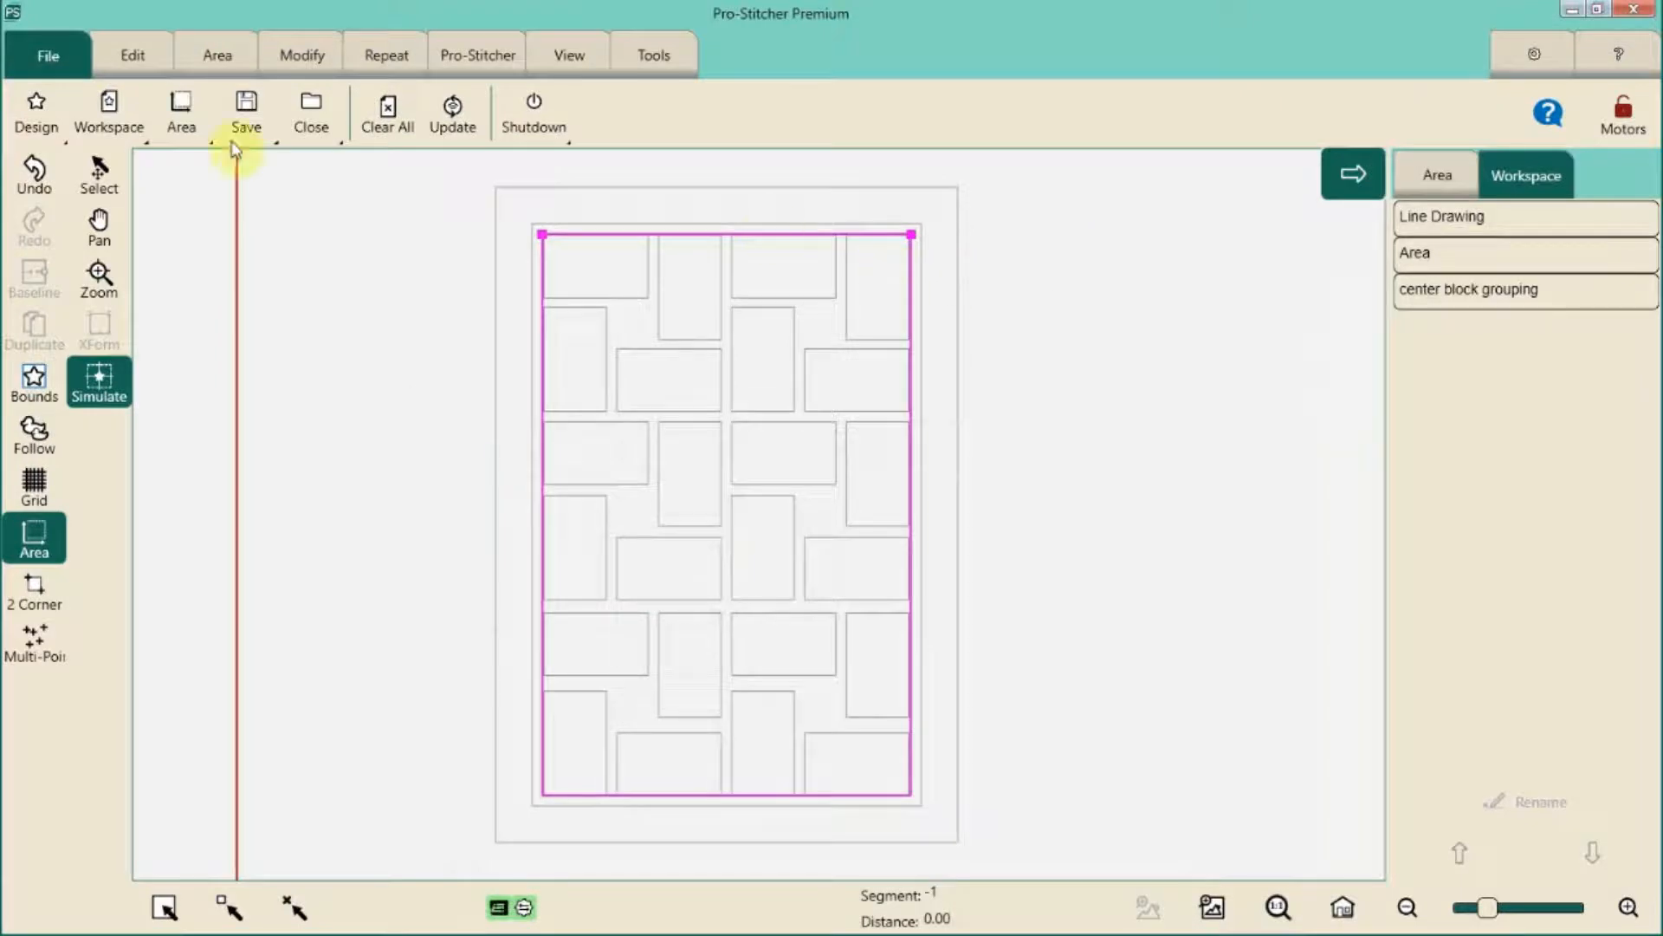
{"action": "left_click", "coordinate": [39, 111]}
{"action": "left_click", "coordinate": [45, 184]}
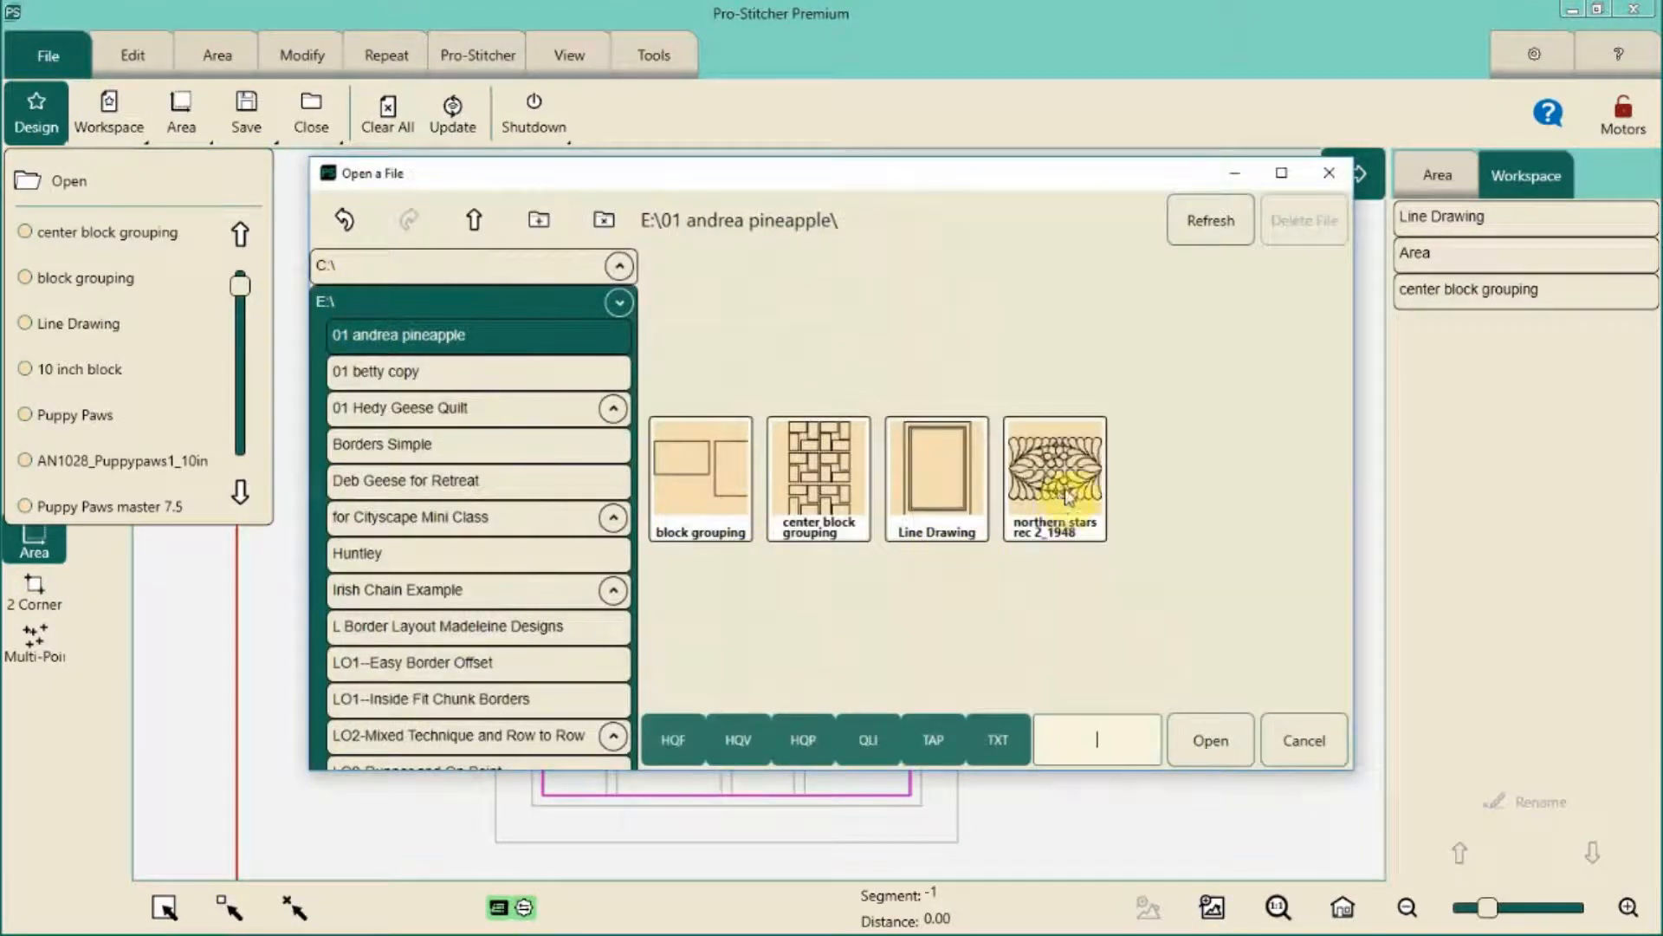
{"action": "double_click", "coordinate": [1068, 496]}
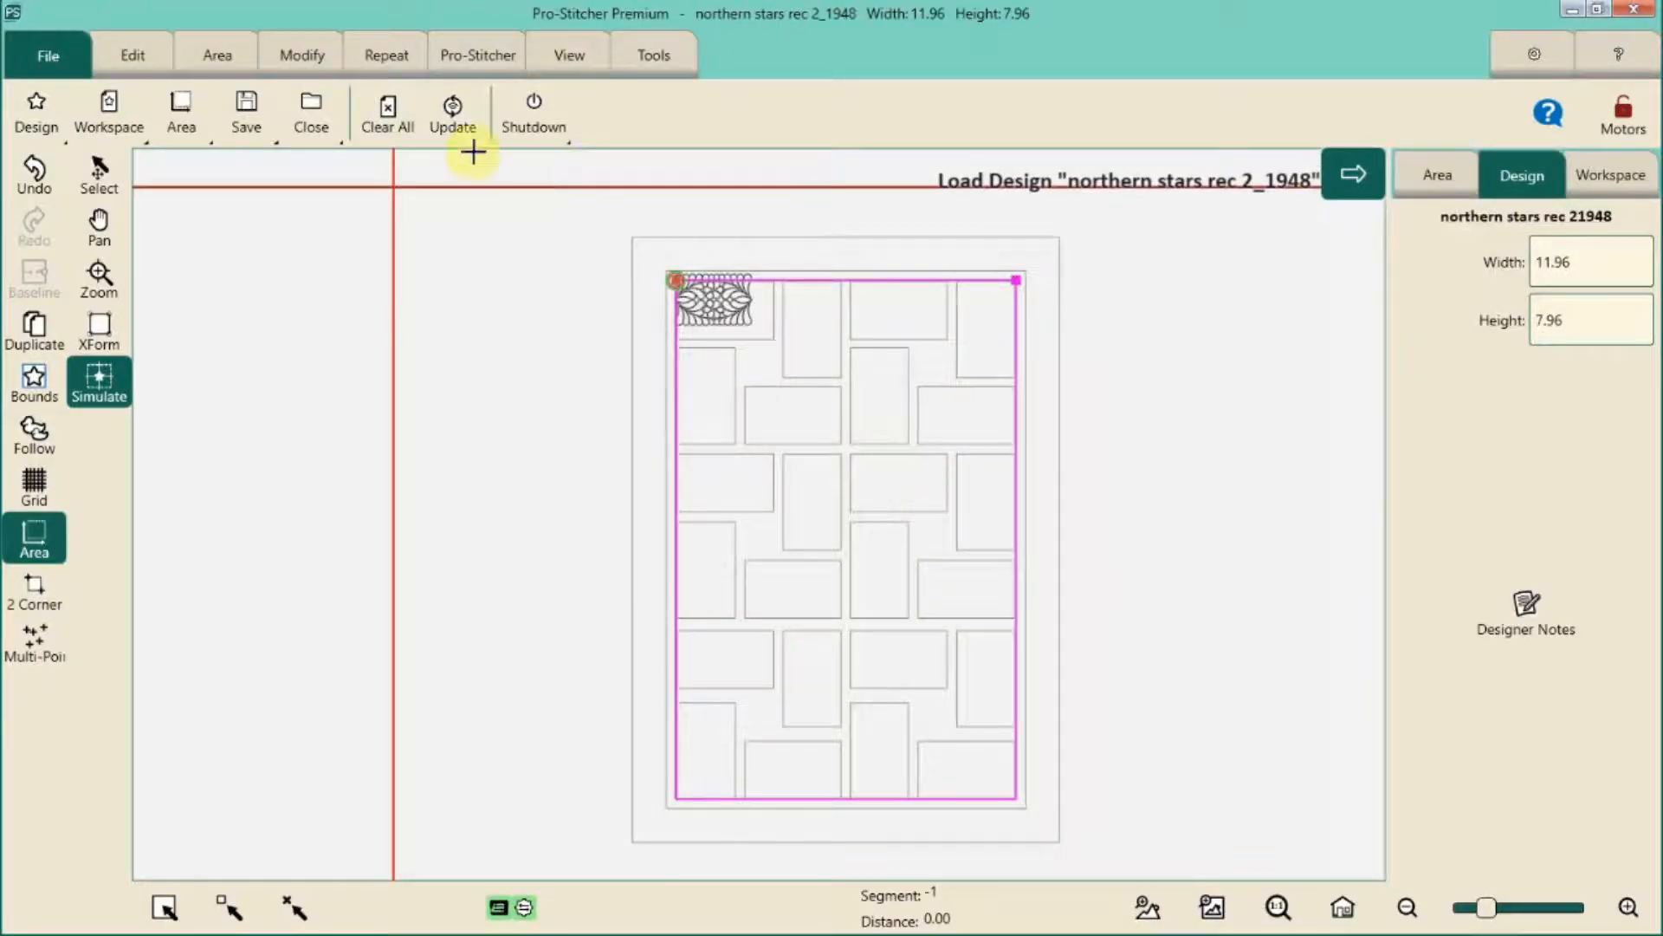
Resize the northern stars design to 15 wide and 9 high
{"action": "left_click", "coordinate": [305, 55]}
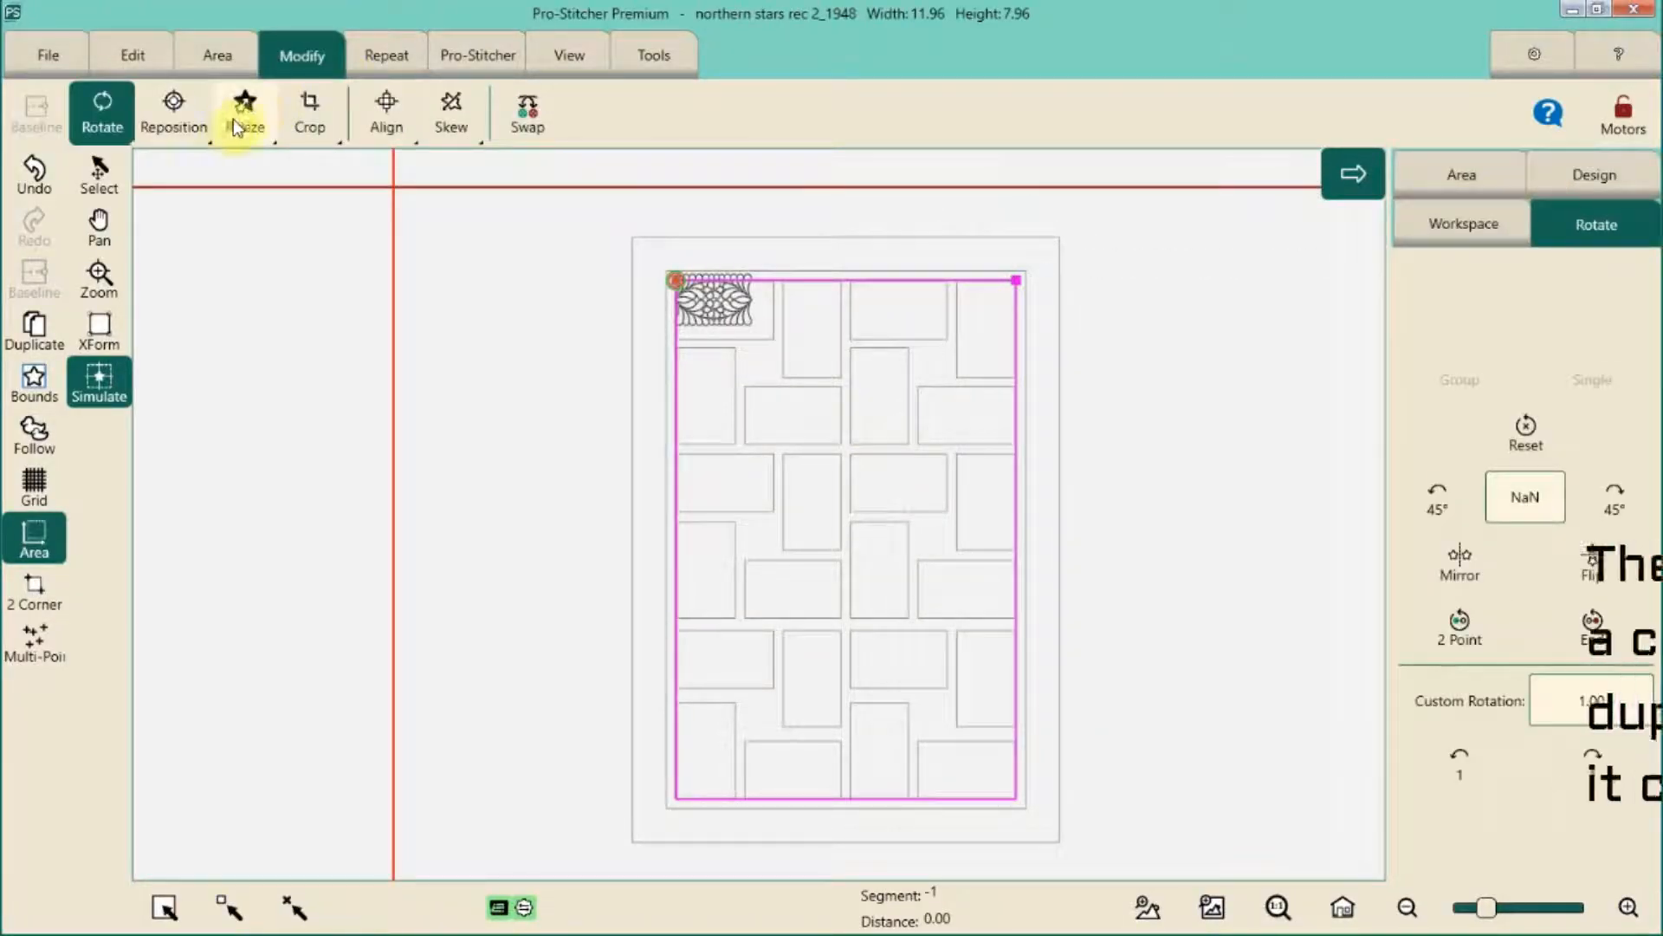
{"action": "left_click", "coordinate": [244, 112]}
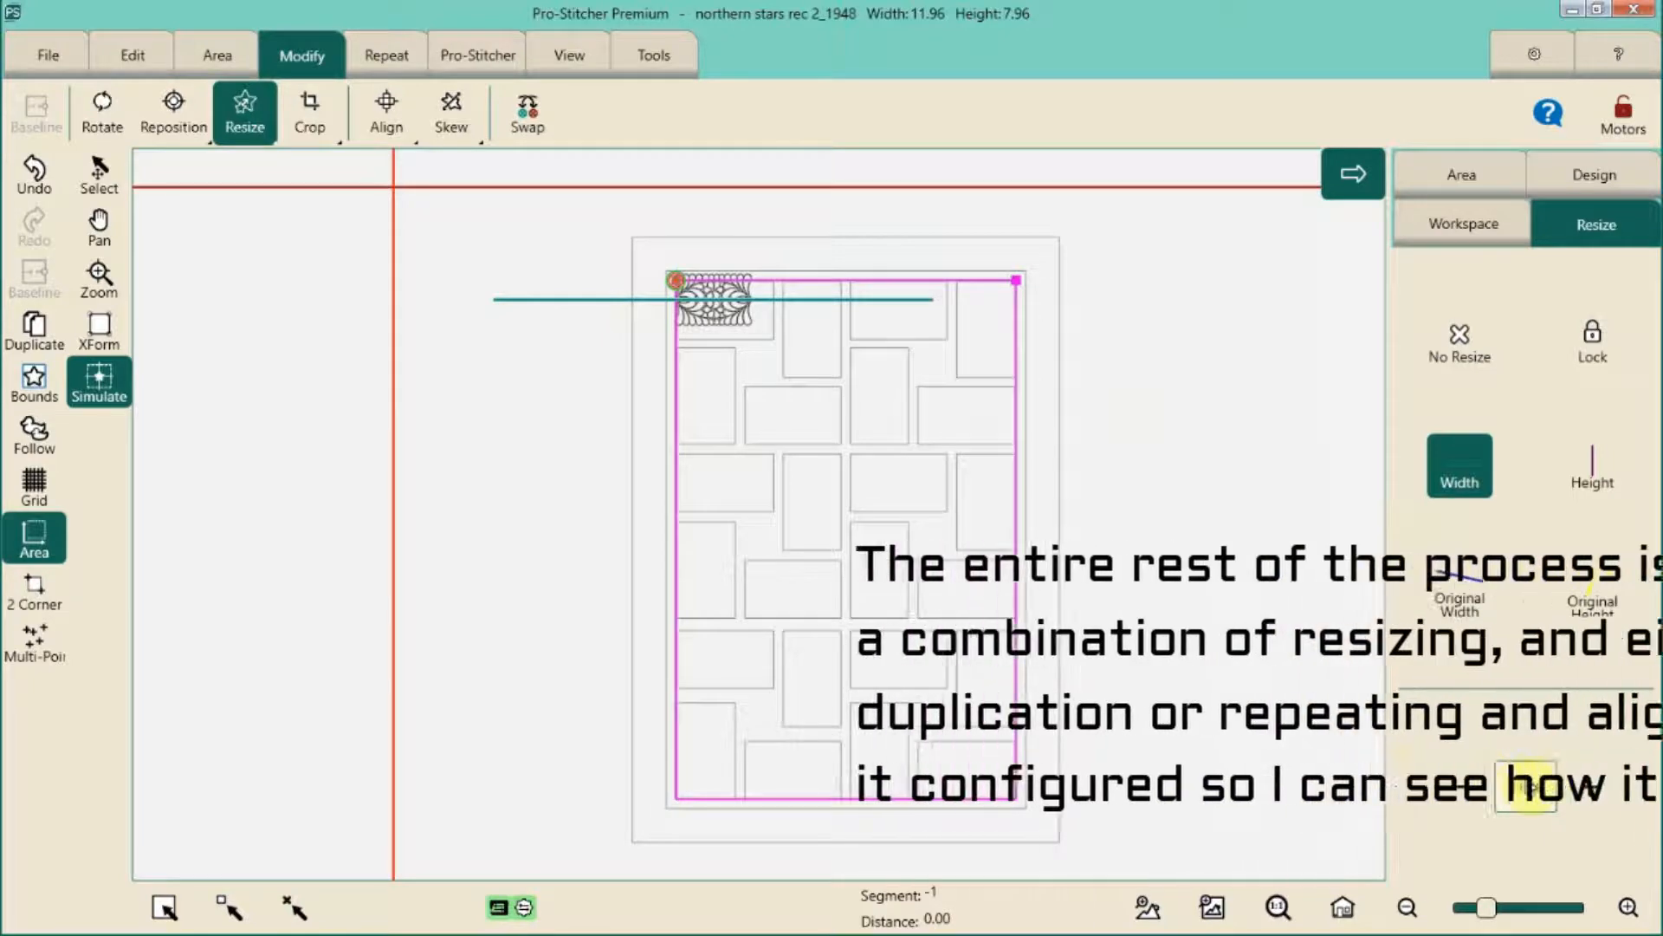
{"action": "left_click", "coordinate": [1529, 787]}
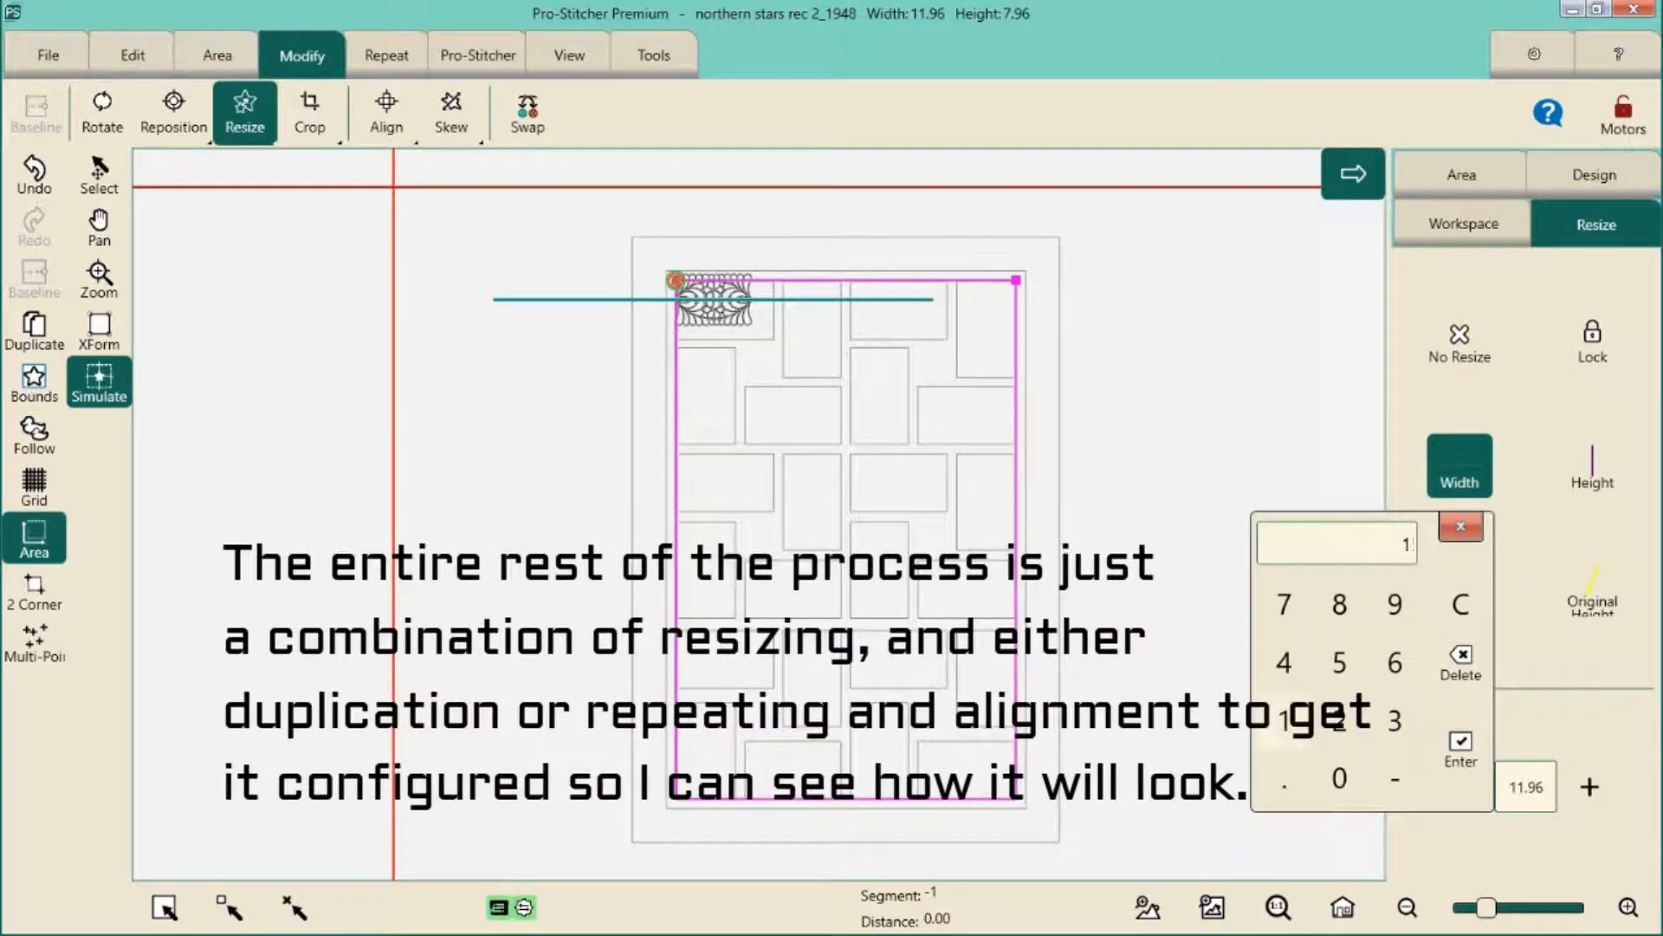
{"action": "left_click", "coordinate": [1461, 749]}
{"action": "left_click", "coordinate": [1592, 477]}
{"action": "left_click", "coordinate": [1526, 786]}
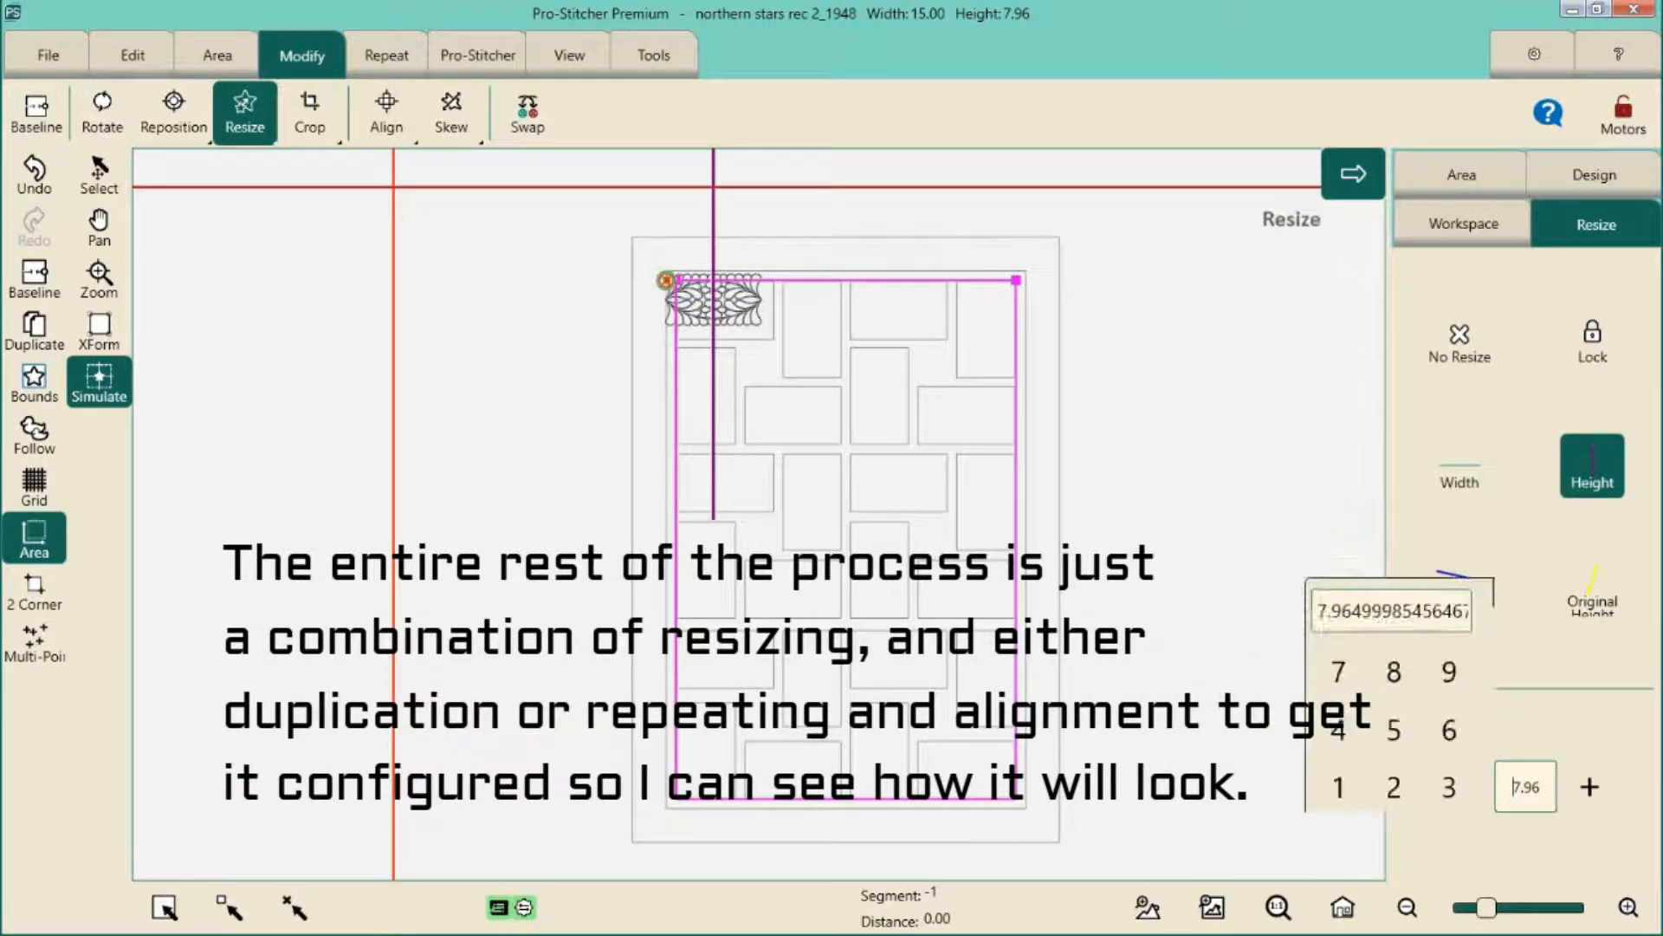
{"action": "left_click", "coordinate": [1395, 604]}
{"action": "left_click", "coordinate": [1461, 749]}
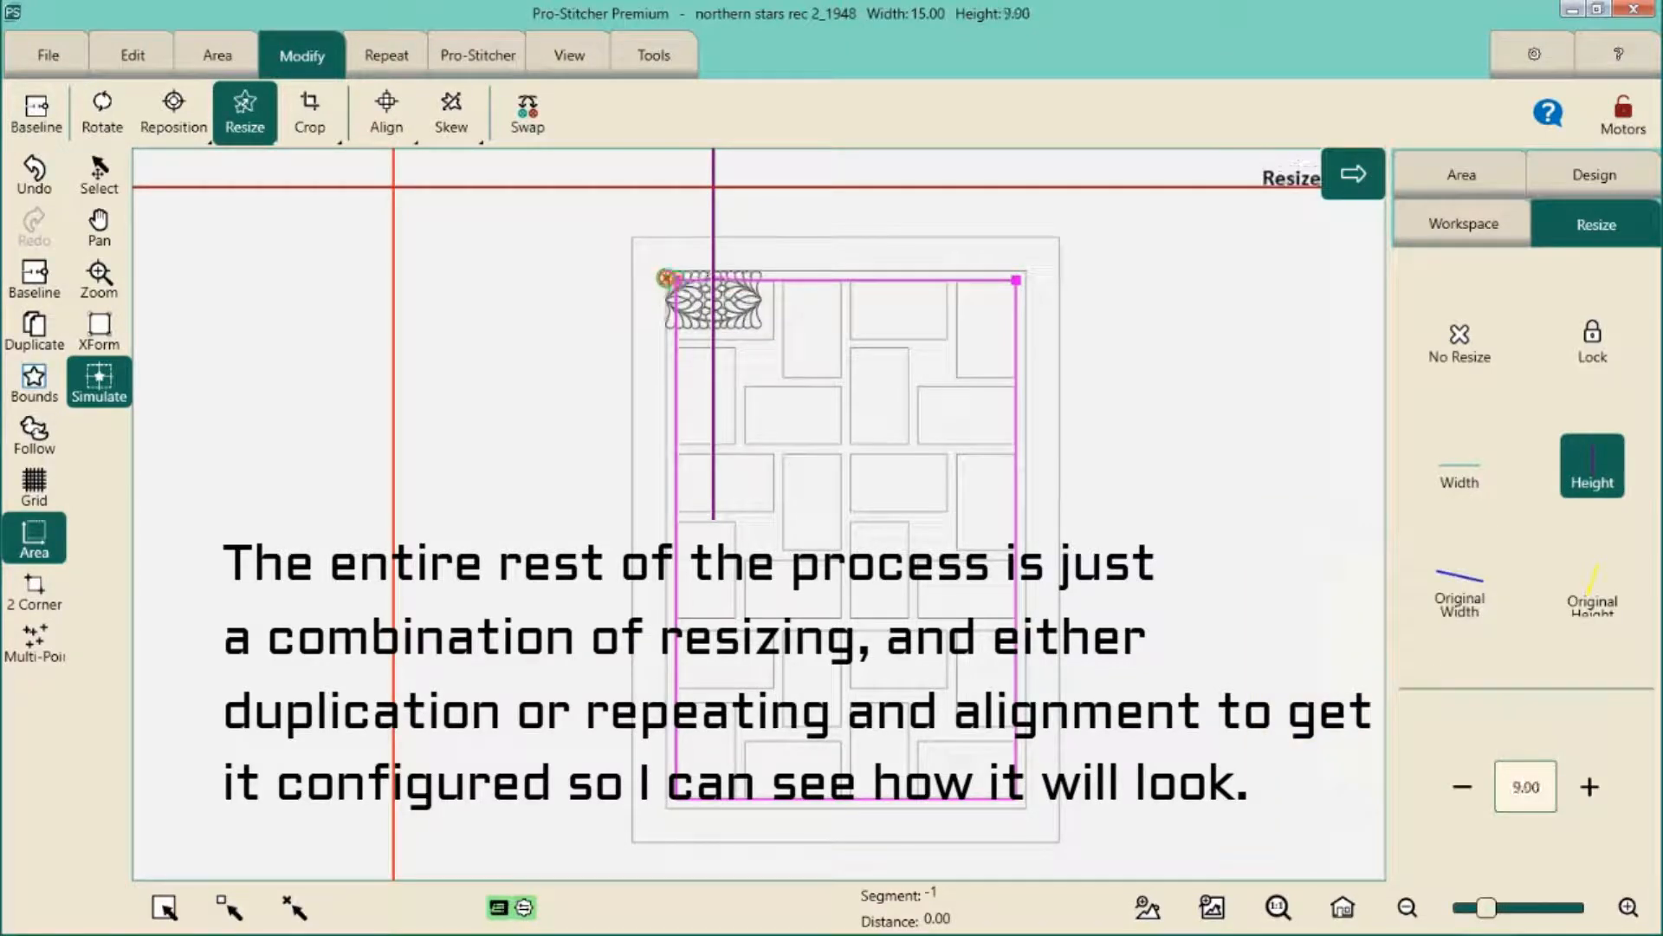
Align the northern stars design to the left and top of the area
{"action": "left_click", "coordinate": [387, 114]}
{"action": "left_click", "coordinate": [1444, 487]}
{"action": "left_click", "coordinate": [1607, 641]}
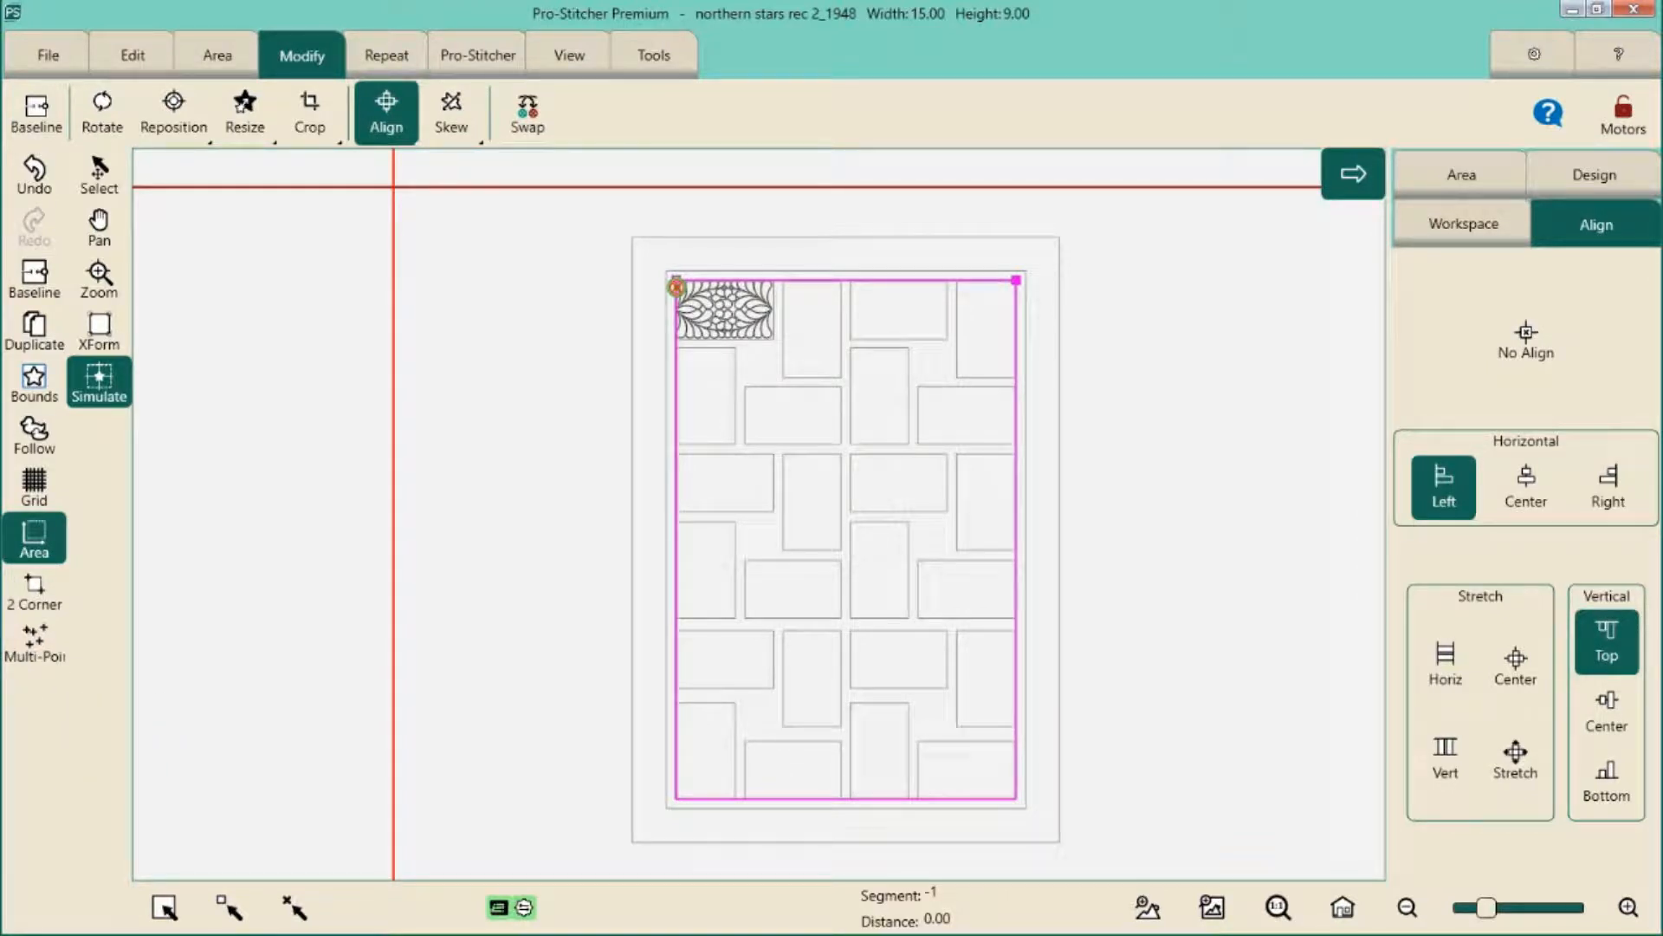
Repeat the northern stars design horizontally two times with a gap of 12
{"action": "left_click", "coordinate": [386, 56]}
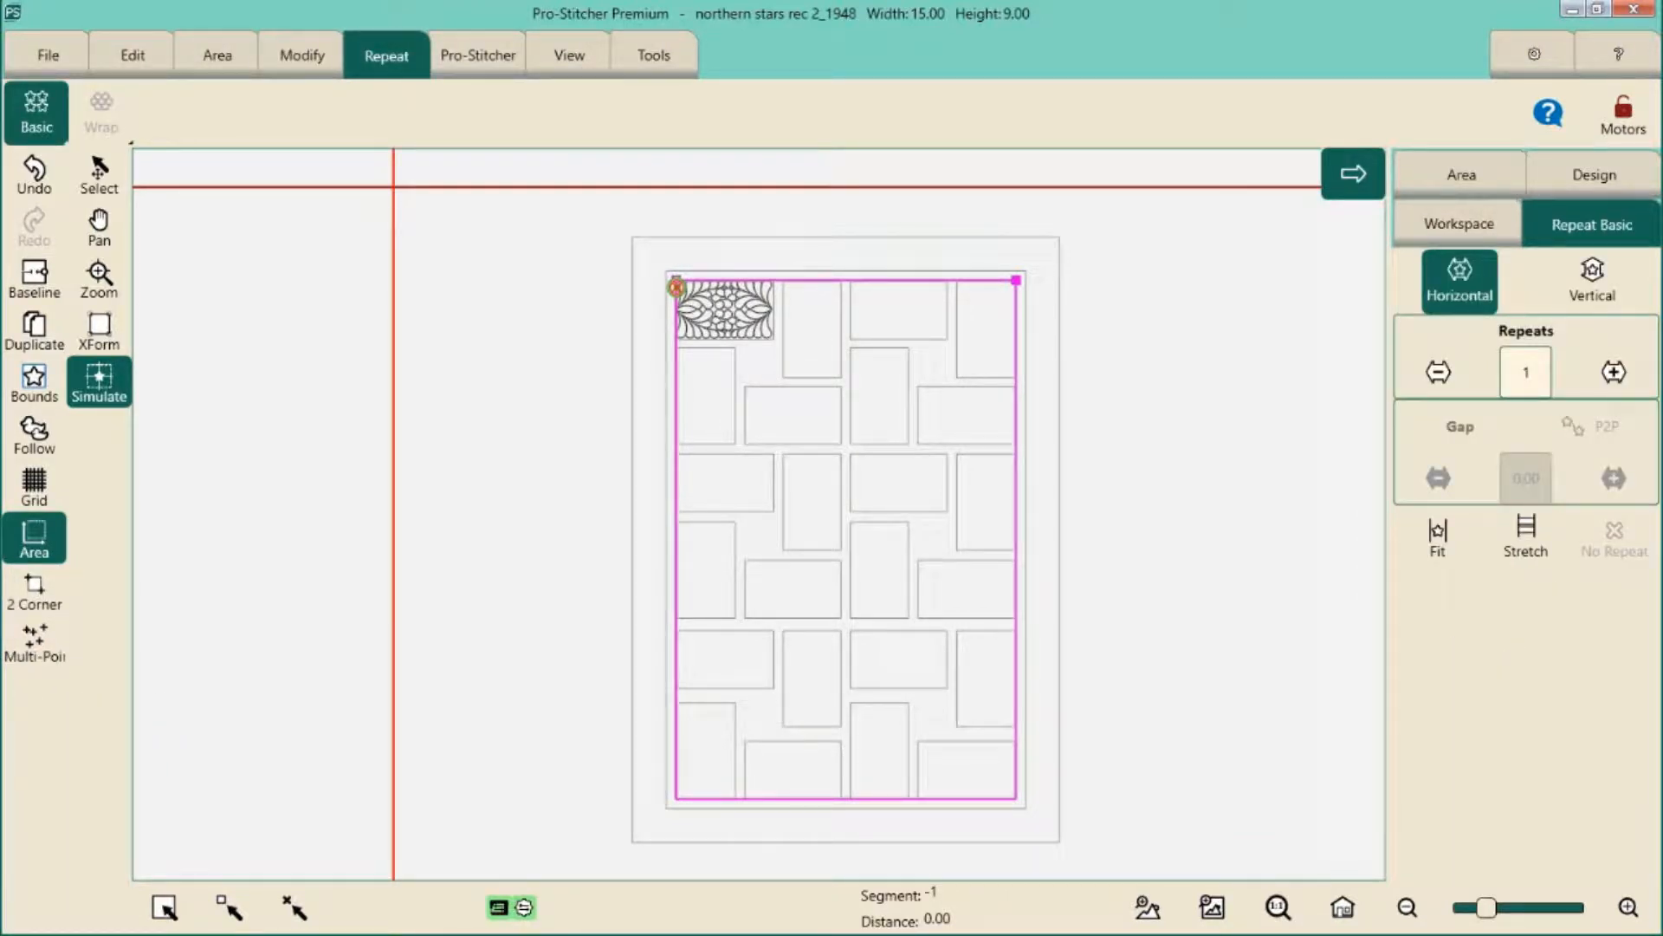
{"action": "left_click", "coordinate": [1613, 372]}
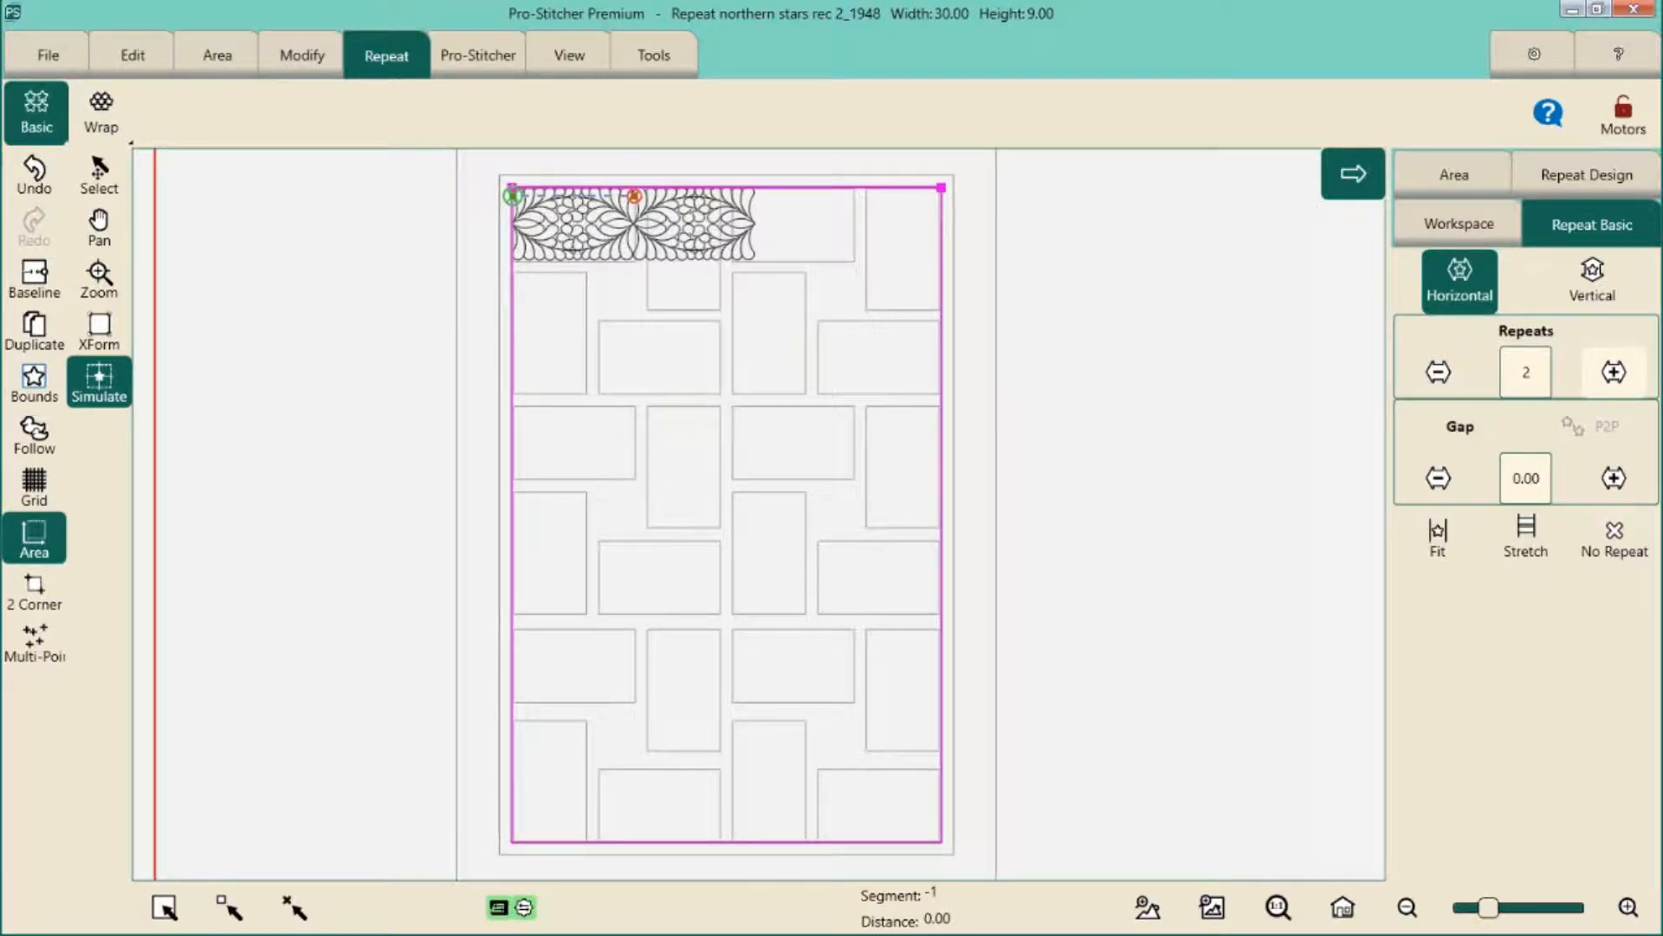
{"action": "left_click", "coordinate": [1526, 478]}
{"action": "left_click", "coordinate": [1289, 663]}
{"action": "left_click", "coordinate": [1344, 663]}
{"action": "left_click", "coordinate": [1466, 691]}
Repeat the horizontal pair vertically three times and adjust the vertical gap to fit the block layout
{"action": "left_click", "coordinate": [1593, 281]}
{"action": "left_click", "coordinate": [1613, 372]}
{"action": "left_click", "coordinate": [1613, 371]}
{"action": "left_click", "coordinate": [1526, 478]}
{"action": "left_click", "coordinate": [1289, 663]}
{"action": "left_click", "coordinate": [1345, 546]}
{"action": "left_click", "coordinate": [1466, 691]}
{"action": "left_click", "coordinate": [1526, 479]}
{"action": "left_click", "coordinate": [1400, 546]}
{"action": "left_click", "coordinate": [1466, 690]}
{"action": "left_click", "coordinate": [1439, 478]}
Load the northern stars design again, rotate it upright, and resize it to 9 wide and 15 high
{"action": "left_click", "coordinate": [45, 57]}
{"action": "left_click", "coordinate": [302, 55]}
{"action": "left_click", "coordinate": [386, 112]}
{"action": "left_click", "coordinate": [245, 112]}
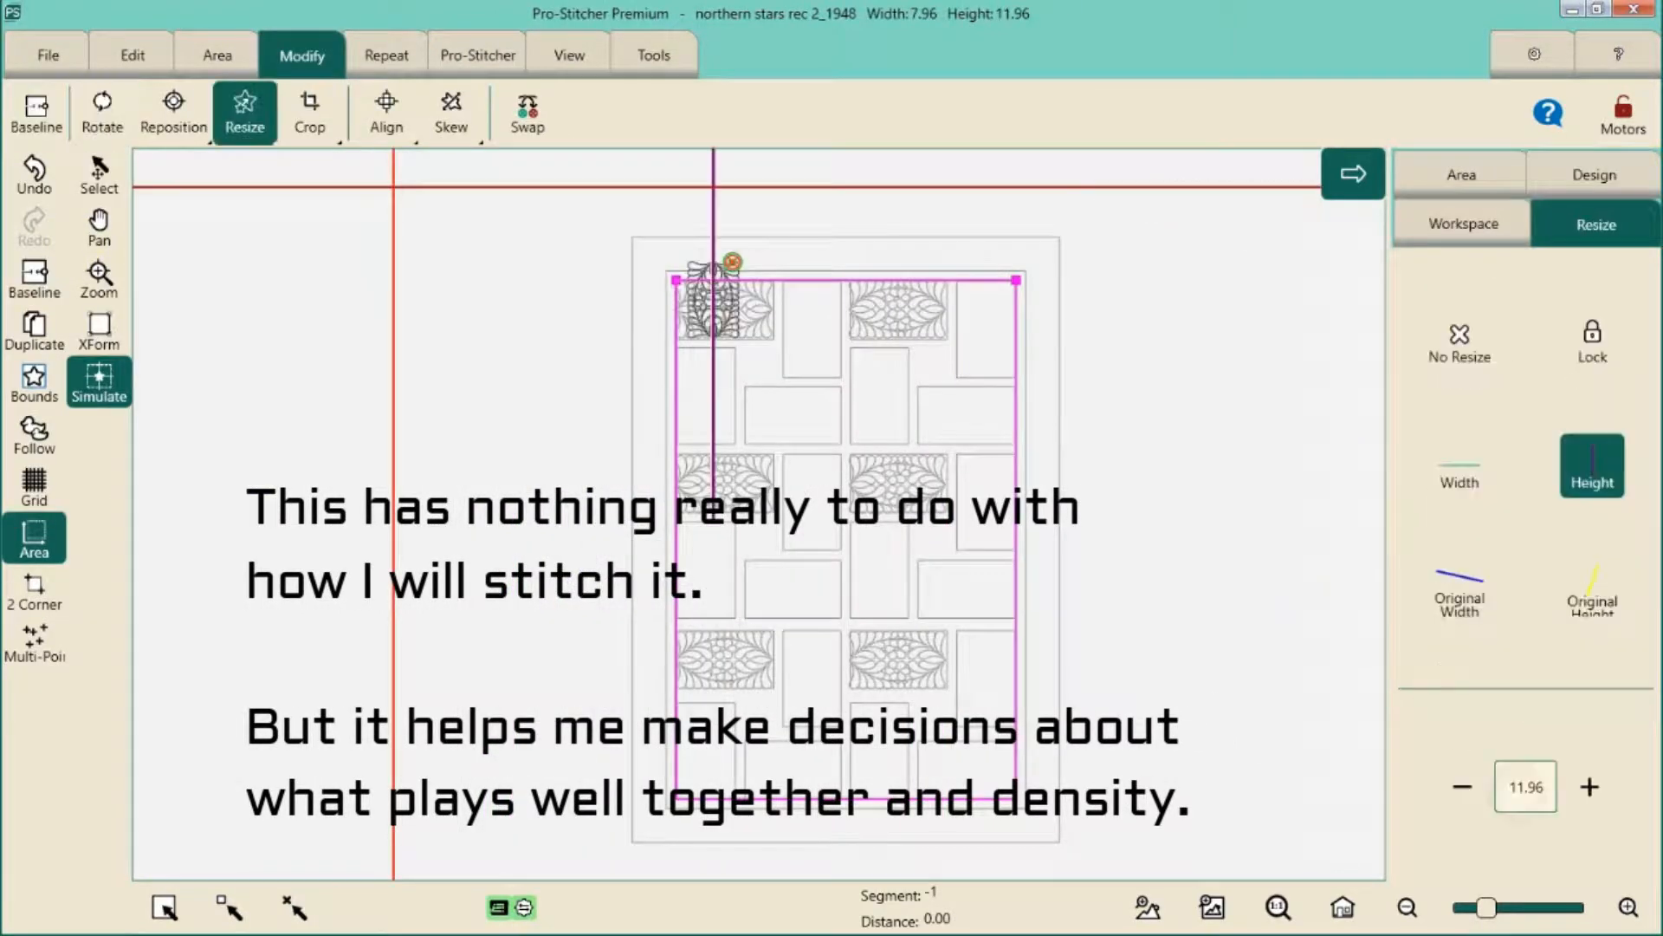
{"action": "left_click", "coordinate": [1459, 476]}
{"action": "left_click", "coordinate": [1395, 606]}
{"action": "left_click", "coordinate": [1463, 746]}
Align the upright design to the upper-left of the area and repeat it horizontally two times
{"action": "left_click", "coordinate": [387, 113]}
{"action": "left_click", "coordinate": [1444, 487]}
{"action": "left_click", "coordinate": [387, 56]}
{"action": "left_click", "coordinate": [1460, 281]}
{"action": "left_click", "coordinate": [1613, 372]}
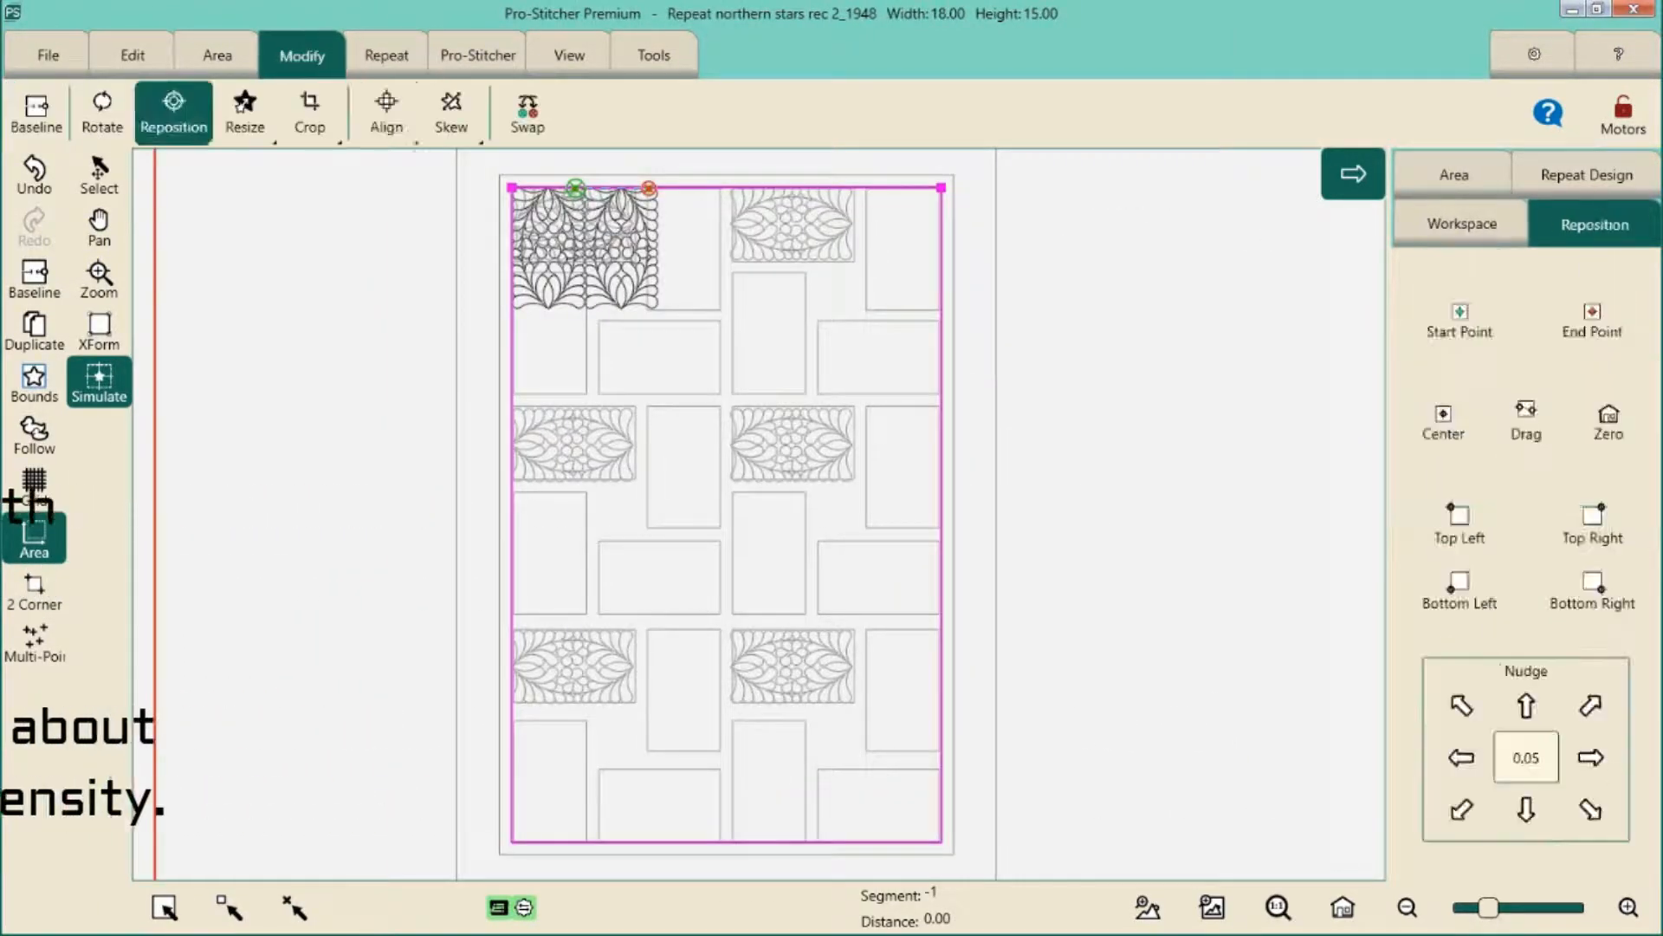
Set the upright pair's horizontal gap to 12 and align the pair to the area's right edge
{"action": "left_click", "coordinate": [387, 56]}
{"action": "left_click", "coordinate": [1526, 478]}
{"action": "left_click", "coordinate": [1289, 663]}
{"action": "left_click", "coordinate": [1344, 662]}
{"action": "left_click", "coordinate": [1466, 690]}
{"action": "left_click", "coordinate": [303, 56]}
{"action": "left_click", "coordinate": [1608, 487]}
Widen the upright pair's horizontal gap to 15 and fine-tune it to 18.02 to fit the vertical blocks
{"action": "left_click", "coordinate": [387, 55]}
{"action": "left_click", "coordinate": [1526, 478]}
{"action": "left_click", "coordinate": [1289, 662]}
{"action": "left_click", "coordinate": [1344, 604]}
{"action": "left_click", "coordinate": [1466, 691]}
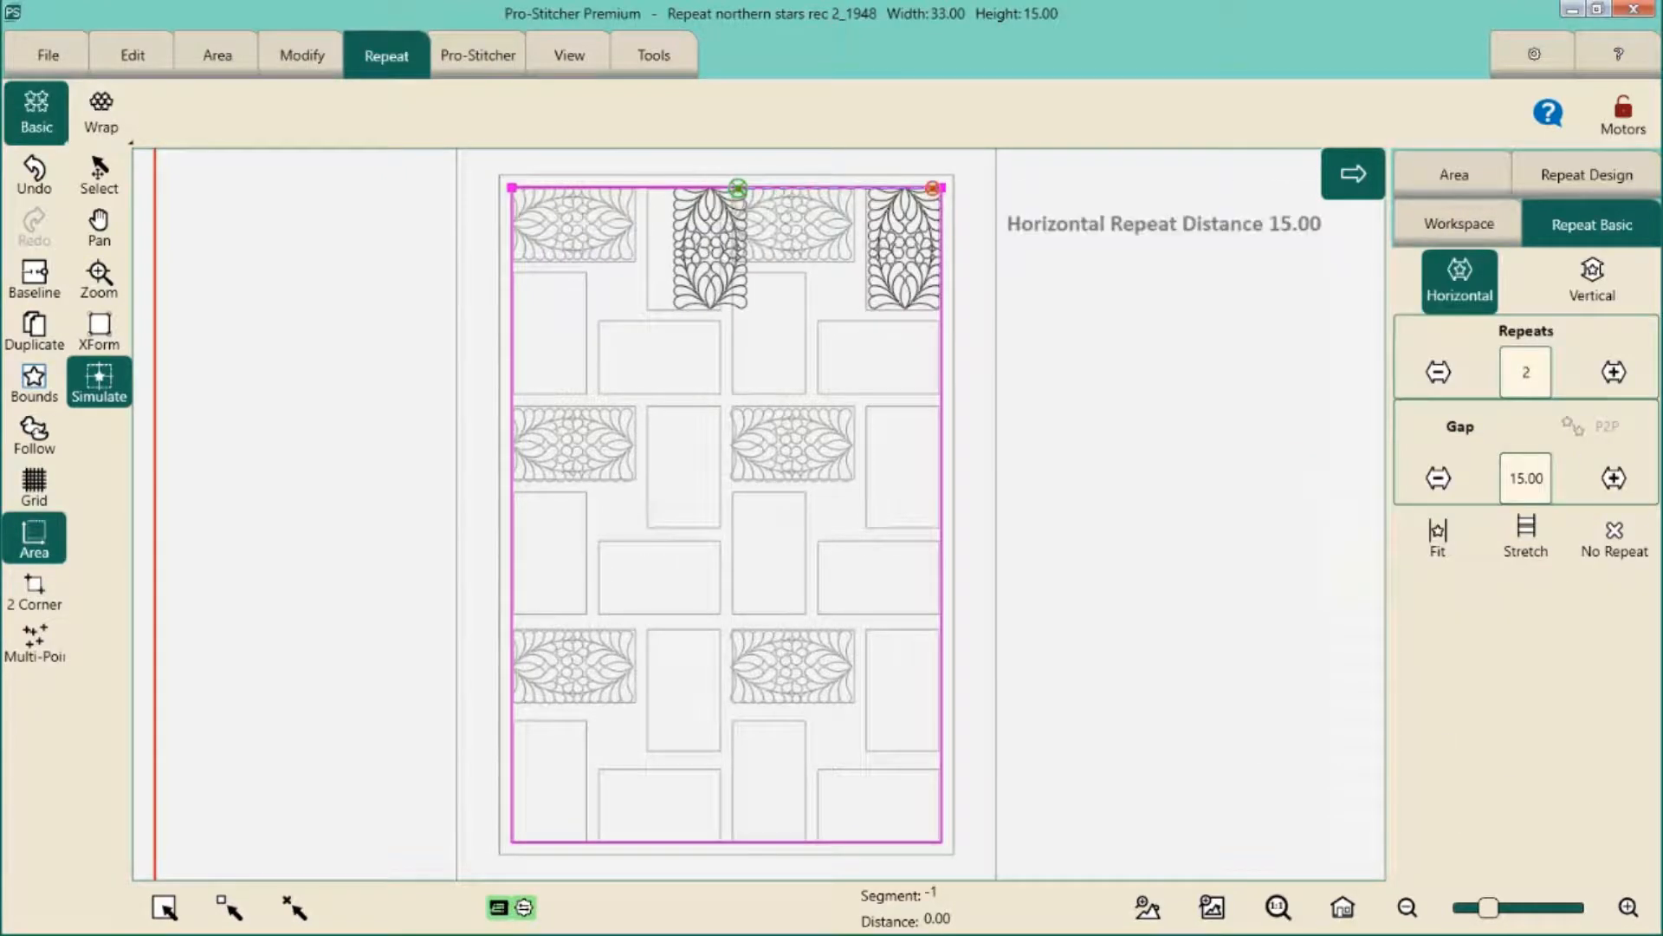
{"action": "left_click", "coordinate": [1614, 479]}
{"action": "left_click", "coordinate": [1615, 478]}
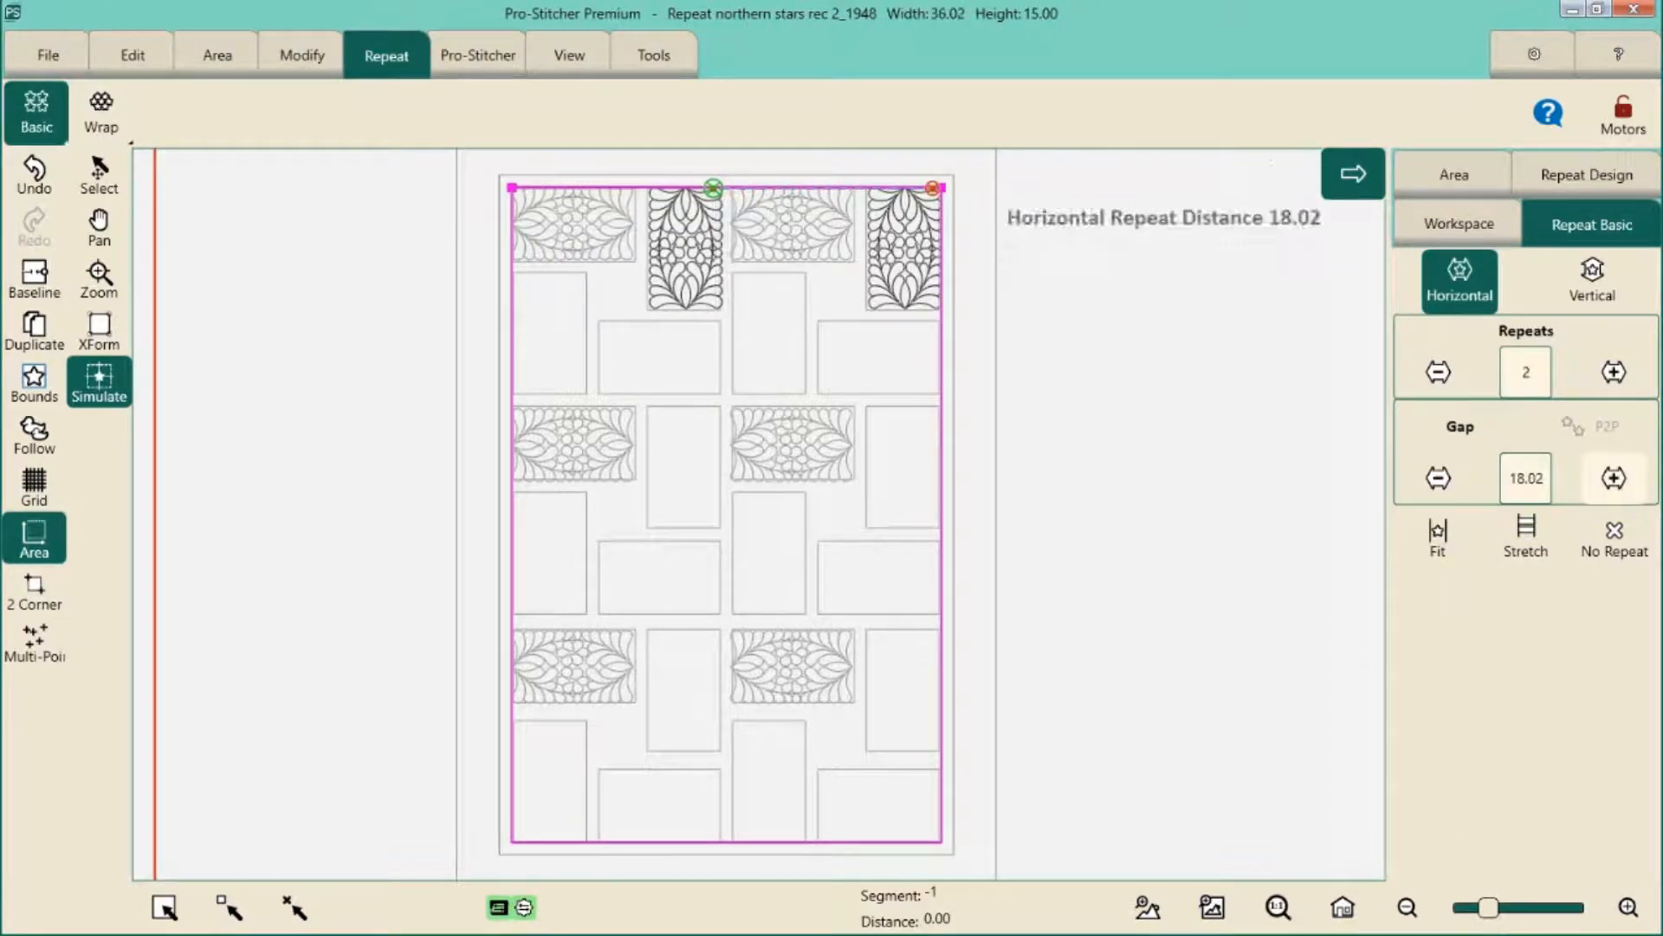
Repeat the upright pair vertically three times, entering a gap of 12 and fine-tuning it to fit the blocks
{"action": "left_click", "coordinate": [1593, 281]}
{"action": "left_click", "coordinate": [1614, 372]}
{"action": "left_click", "coordinate": [1614, 372]}
{"action": "left_click", "coordinate": [1526, 478]}
{"action": "left_click", "coordinate": [1289, 662]}
{"action": "left_click", "coordinate": [1345, 662]}
{"action": "left_click", "coordinate": [1466, 690]}
{"action": "left_click", "coordinate": [1614, 478]}
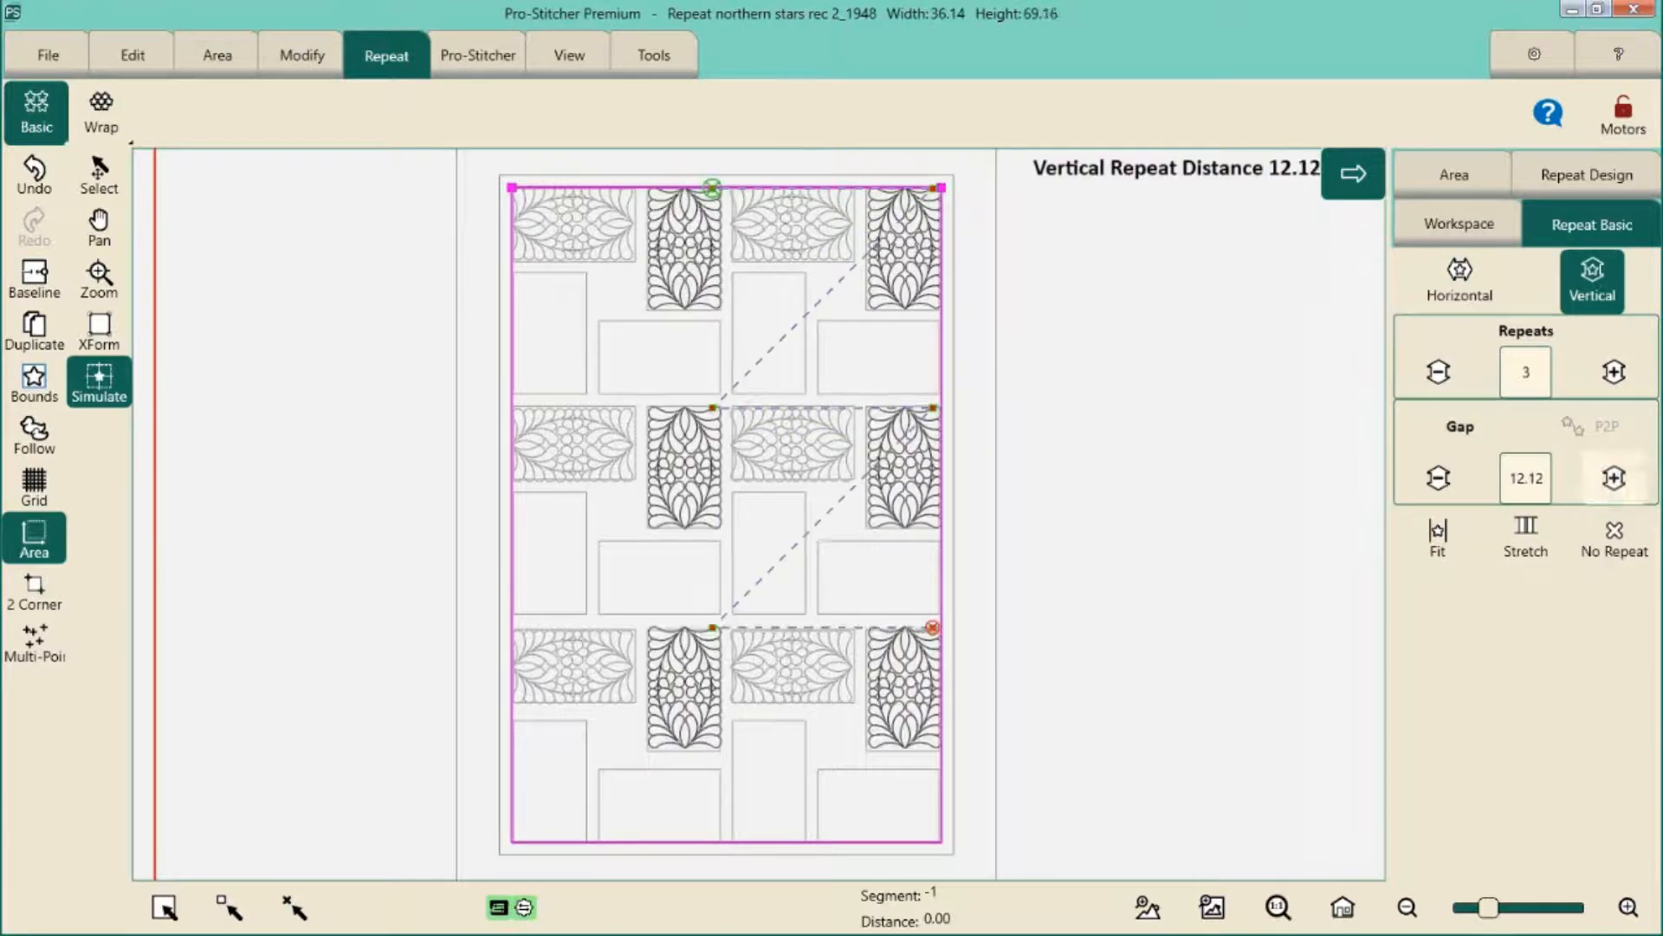
Duplicate the upright repeat, rotate the copy, and align it to the left and bottom of the area
{"action": "left_click", "coordinate": [34, 329]}
{"action": "left_click", "coordinate": [303, 56]}
{"action": "left_click", "coordinate": [102, 112]}
{"action": "left_click", "coordinate": [386, 112]}
{"action": "left_click", "coordinate": [1446, 481]}
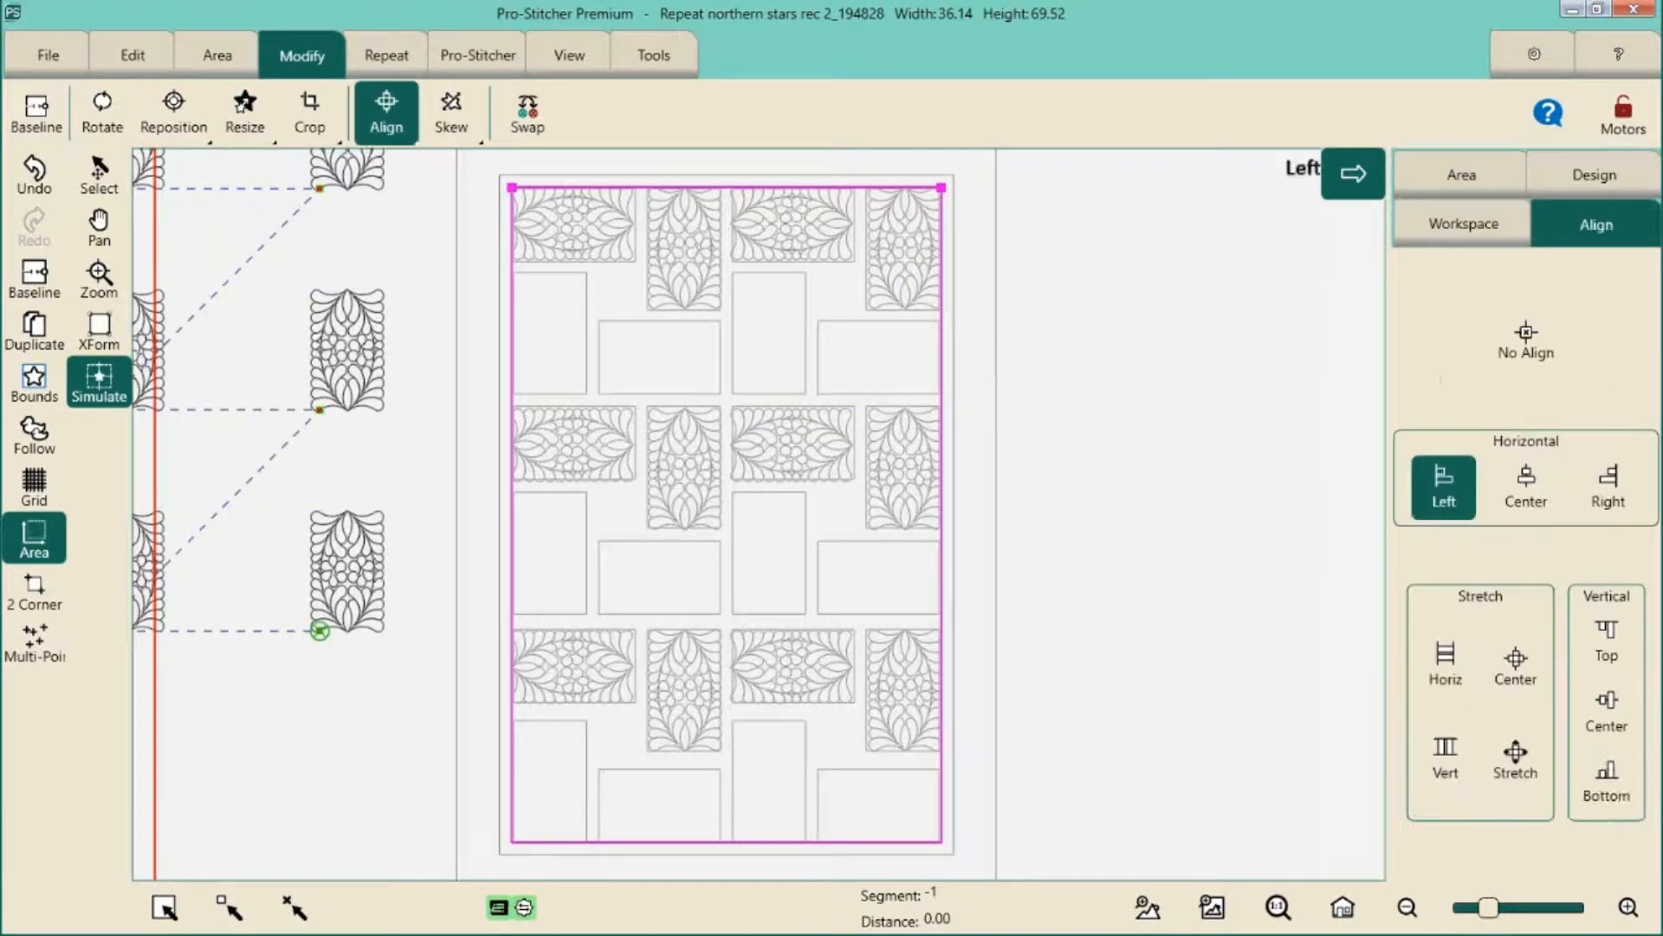
{"action": "left_click", "coordinate": [1604, 771]}
Duplicate the horizontal block repeat, mirror and flip the copy, and align it to the right and bottom of the area
{"action": "left_click", "coordinate": [1465, 224]}
{"action": "left_click", "coordinate": [1509, 375]}
{"action": "left_click", "coordinate": [35, 330]}
{"action": "left_click", "coordinate": [102, 113]}
{"action": "left_click", "coordinate": [1460, 558]}
{"action": "left_click", "coordinate": [1594, 559]}
{"action": "left_click", "coordinate": [387, 113]}
{"action": "left_click", "coordinate": [1609, 487]}
{"action": "left_click", "coordinate": [1608, 782]}
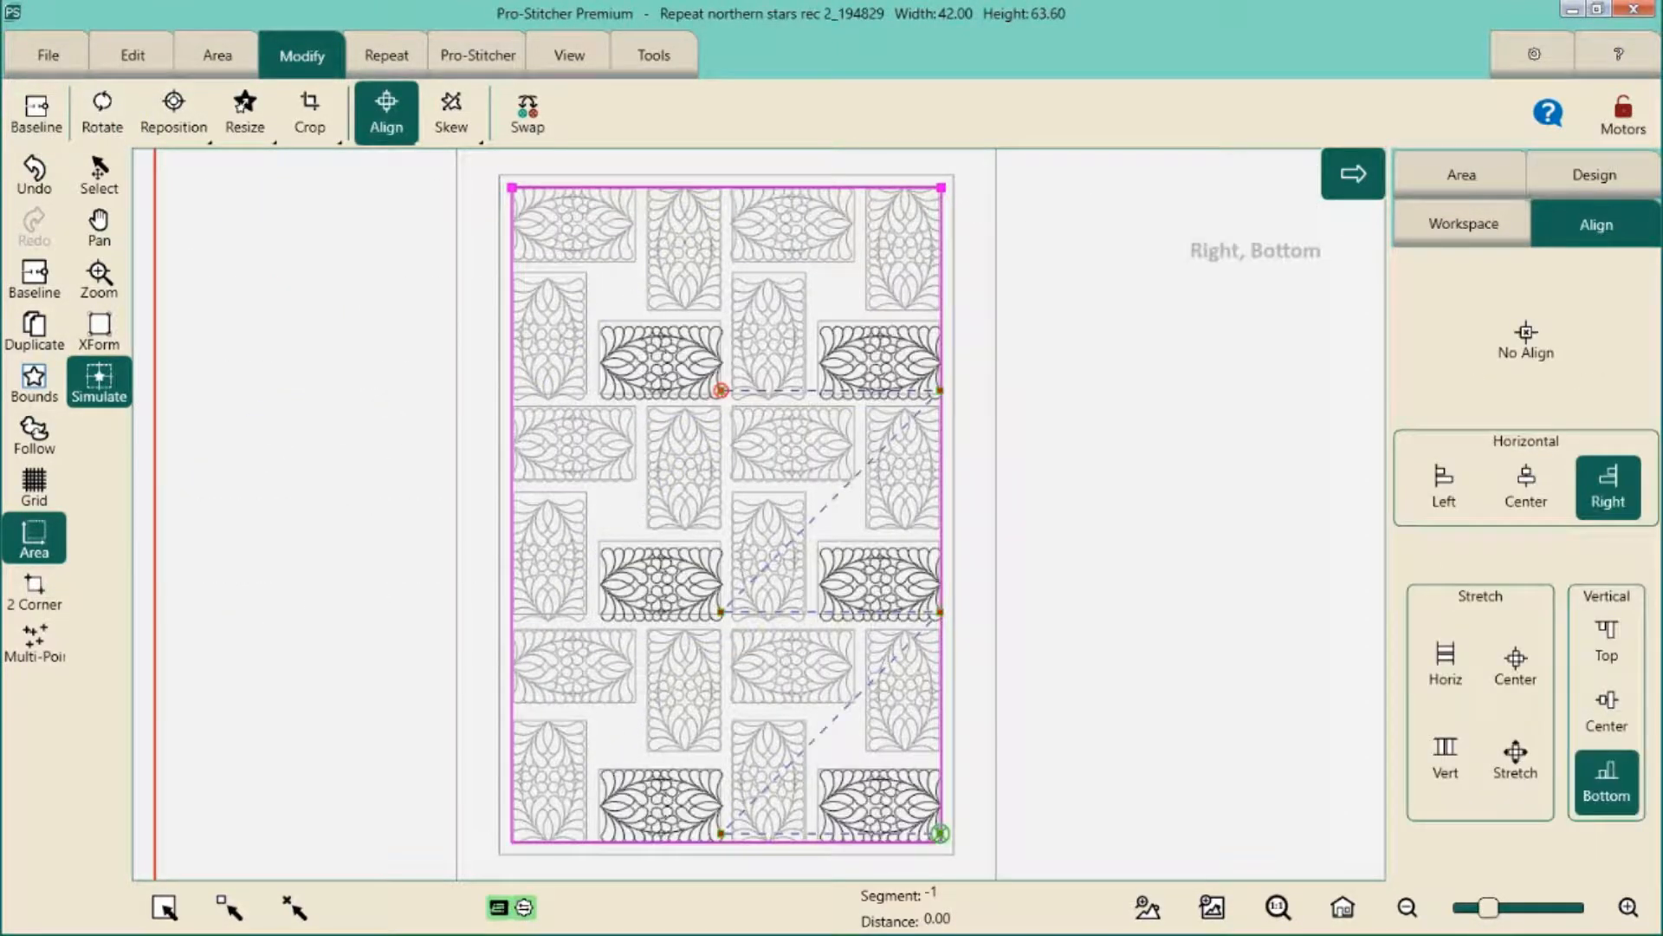
{"action": "left_click", "coordinate": [278, 717]}
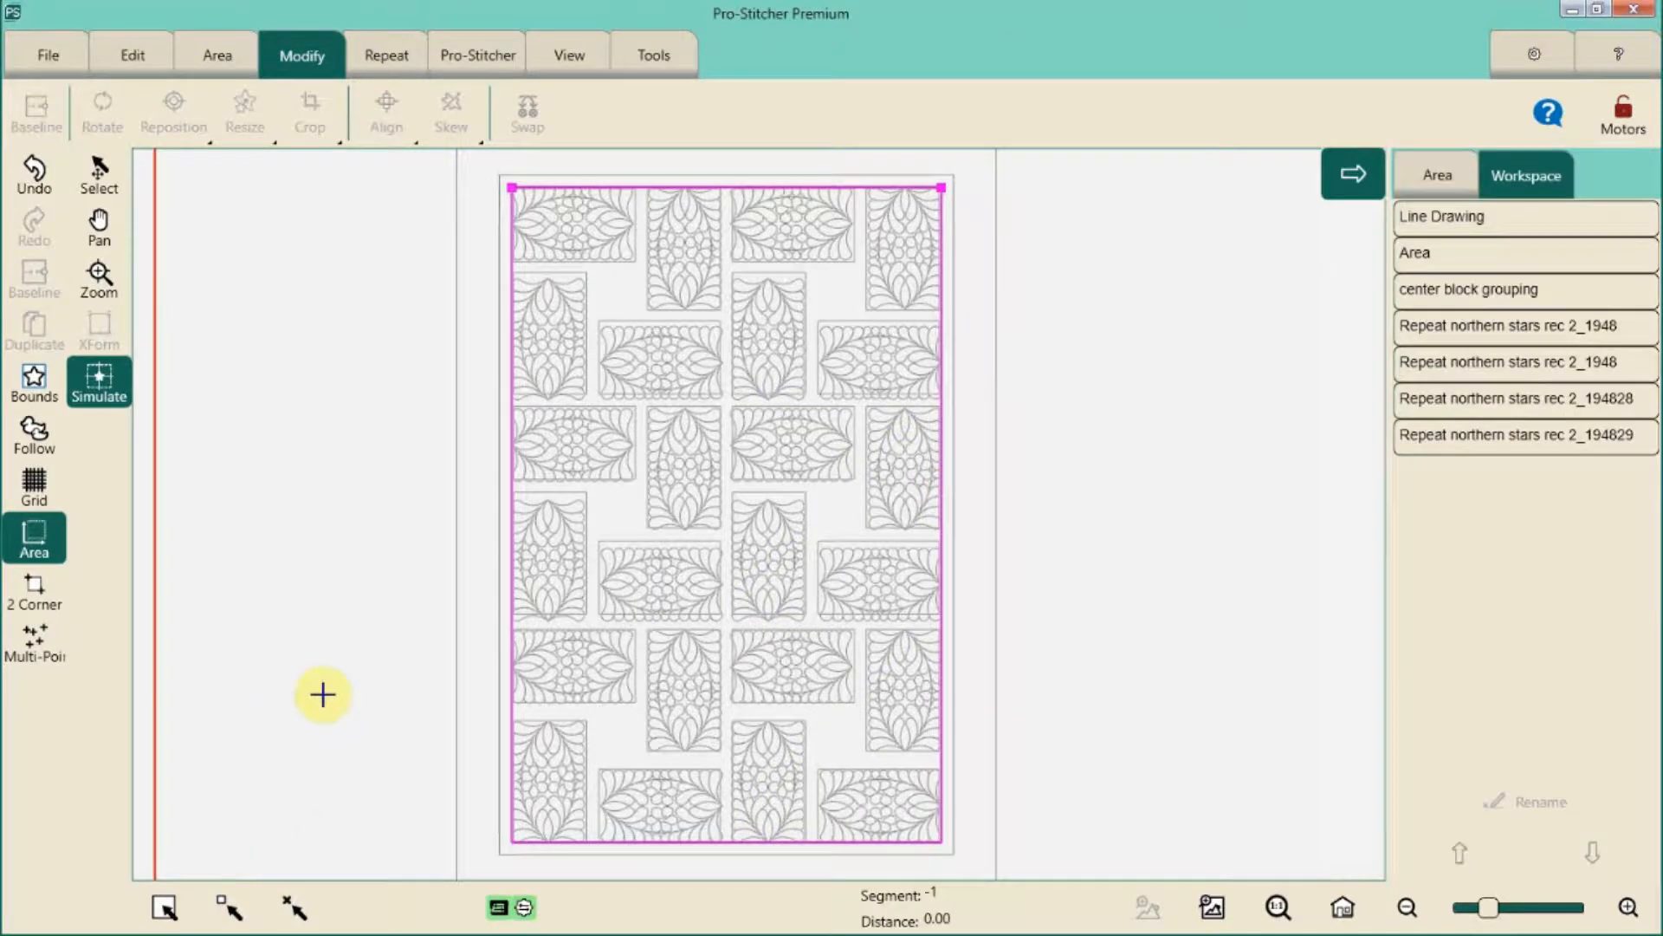
Baseline all the designs into a single merged design and save the workspace
{"action": "left_click", "coordinate": [164, 907]}
{"action": "left_click", "coordinate": [35, 279]}
{"action": "left_click", "coordinate": [48, 56]}
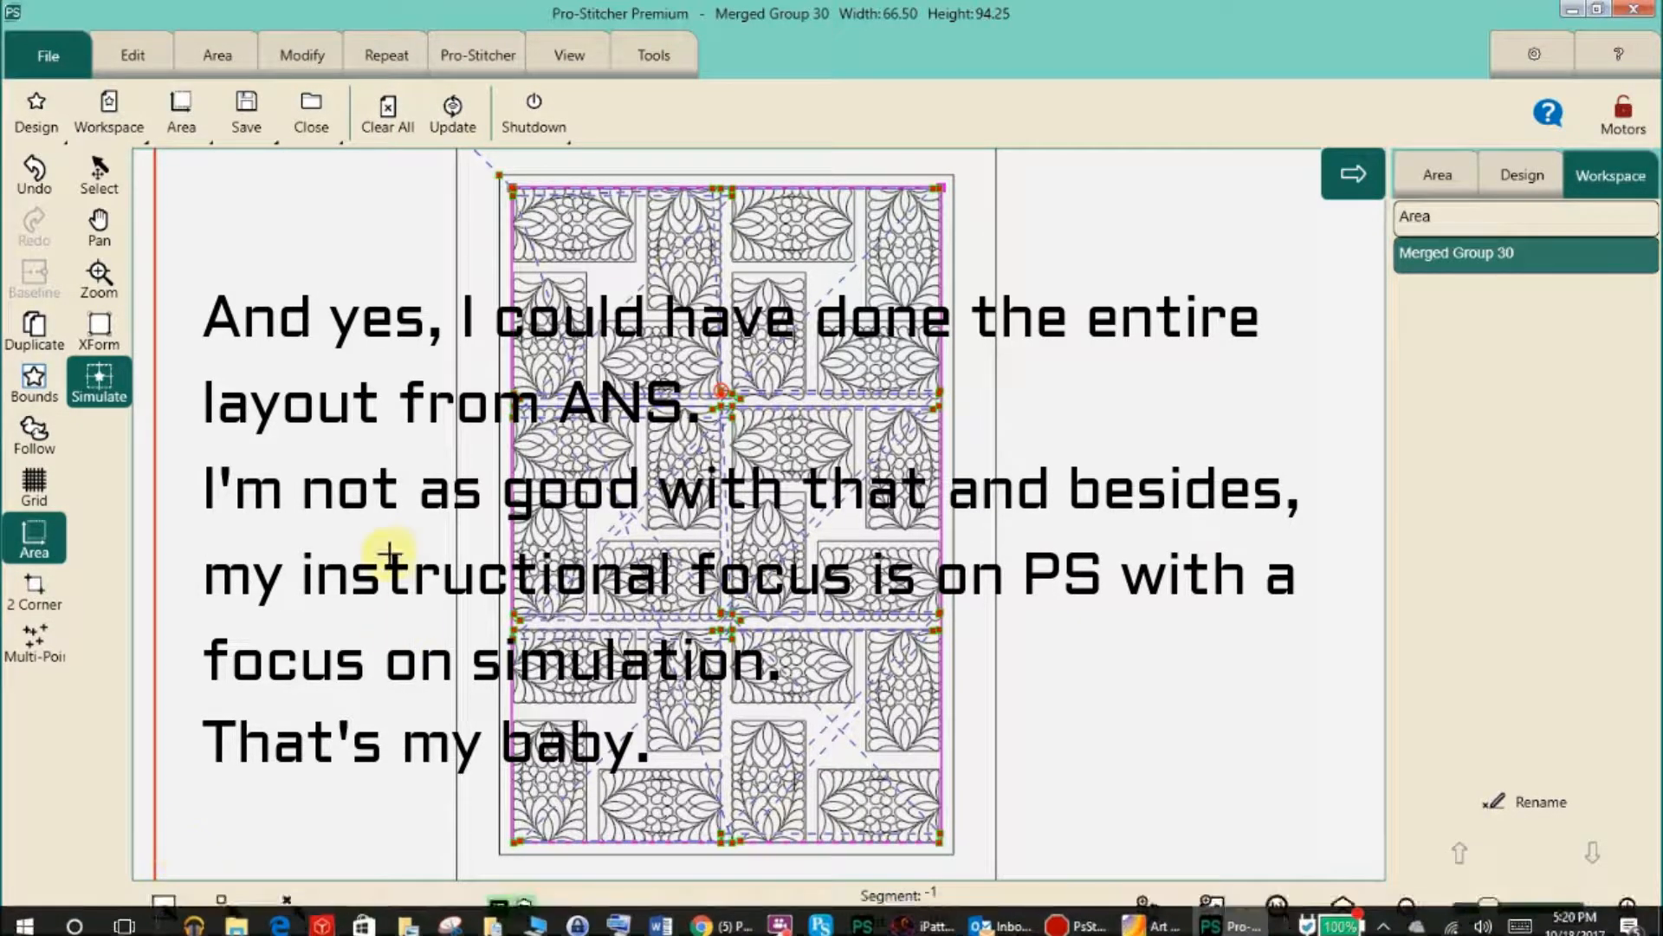
{"action": "left_click", "coordinate": [246, 131]}
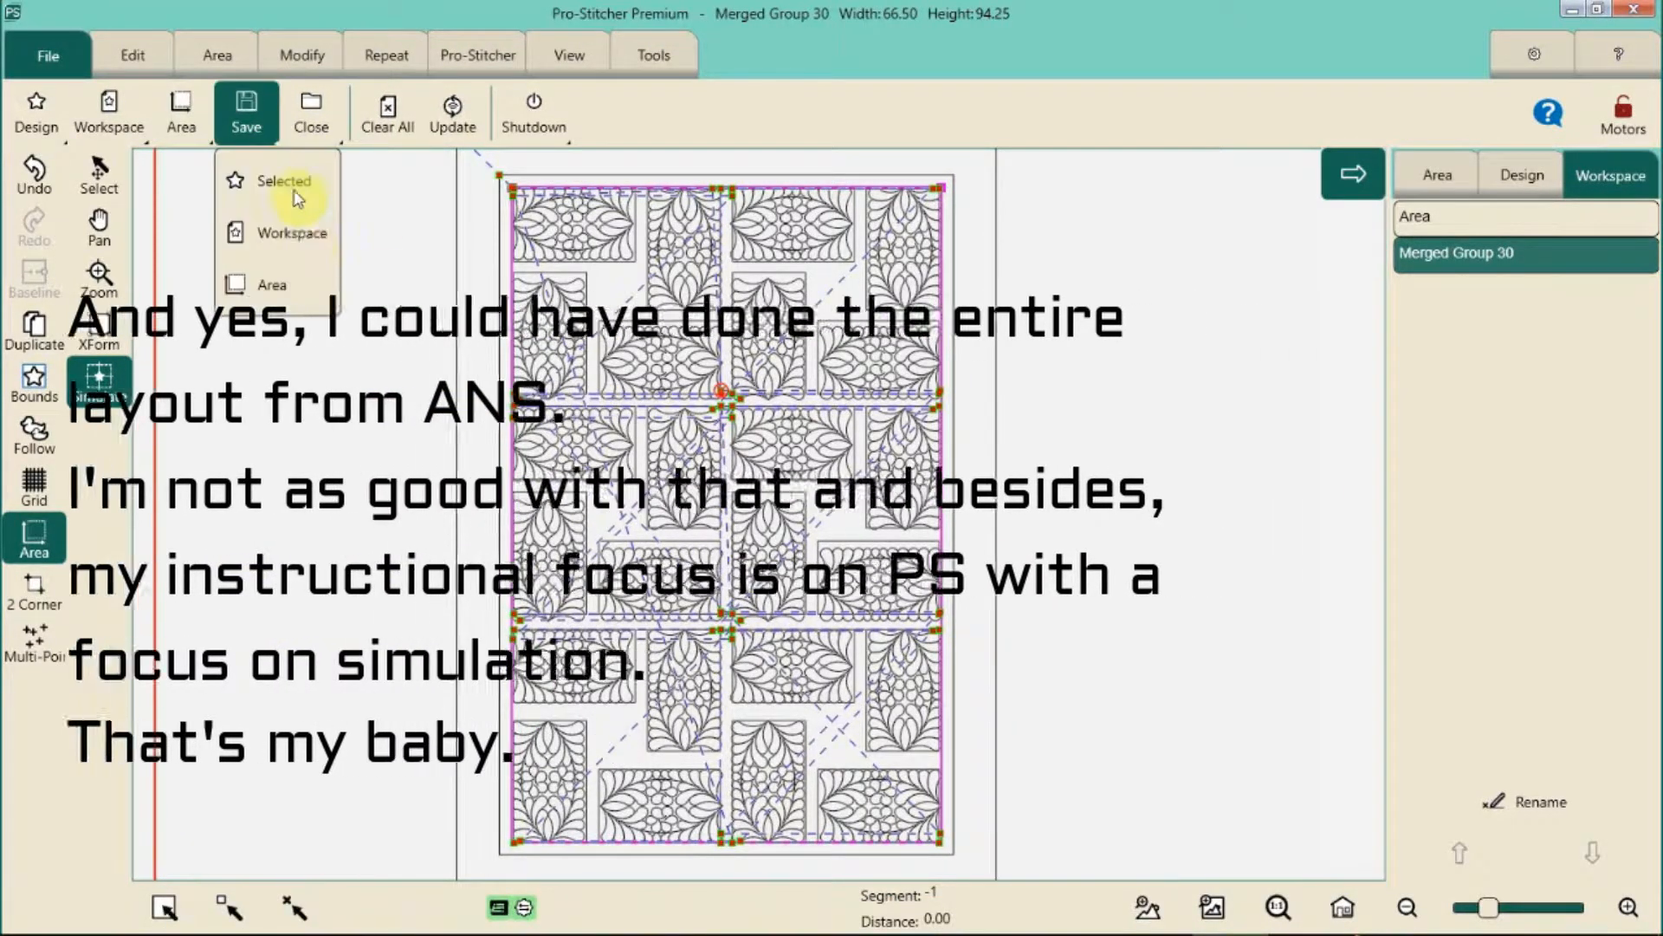
{"action": "left_click", "coordinate": [305, 232]}
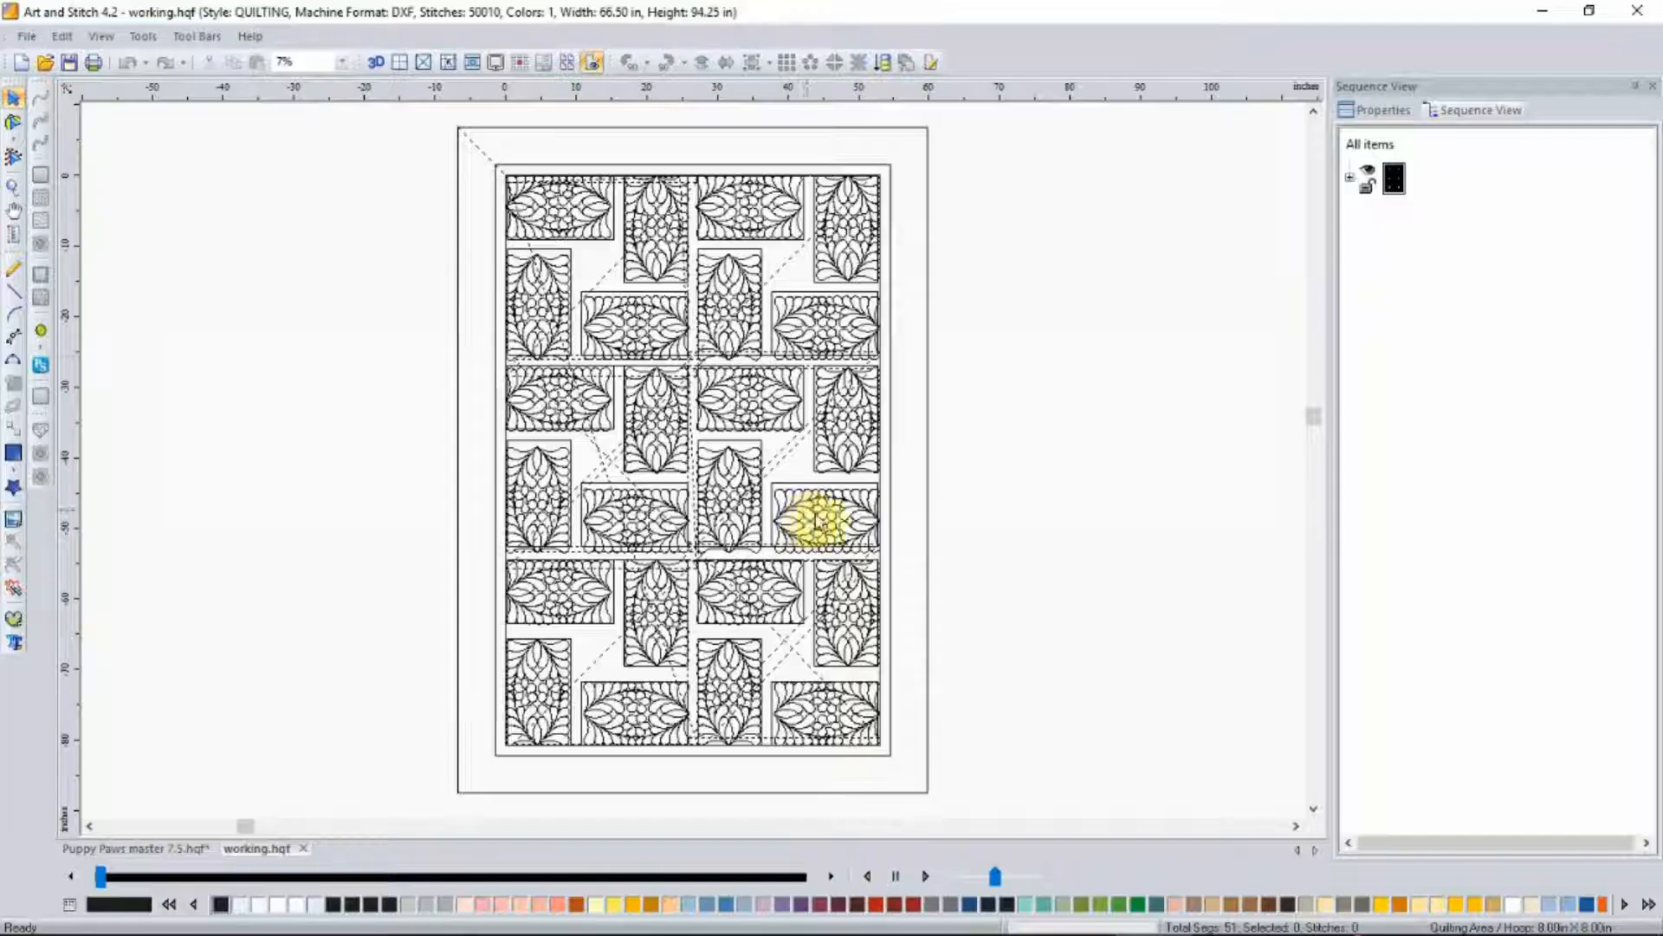
In Art and Stitch, expand the sequence and nudge the upright motif pairs in the upper and middle rows upward
{"action": "left_click", "coordinate": [1350, 177]}
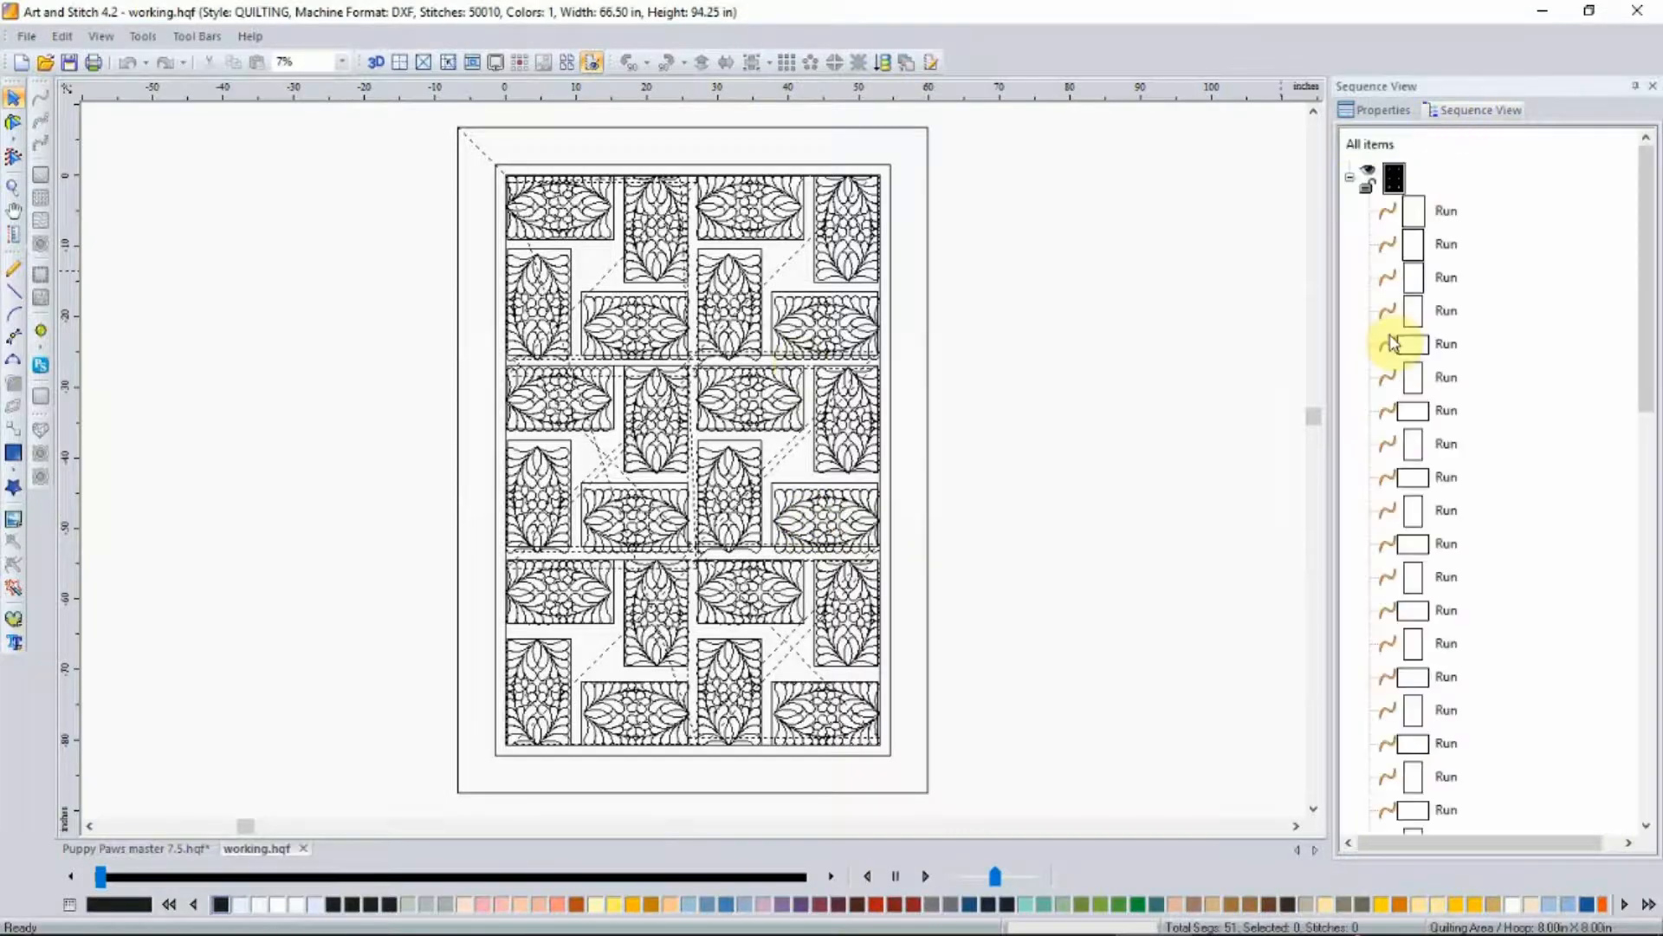
{"action": "left_click", "coordinate": [736, 318]}
{"action": "left_click", "coordinate": [546, 305]}
{"action": "left_click", "coordinate": [732, 304], "text": "ctrl"}
{"action": "left_click_drag", "start_coordinate": [731, 304], "coordinate": [732, 300]}
{"action": "left_click", "coordinate": [545, 495]}
{"action": "left_click", "coordinate": [726, 492], "text": "ctrl"}
{"action": "key", "text": "Up"}
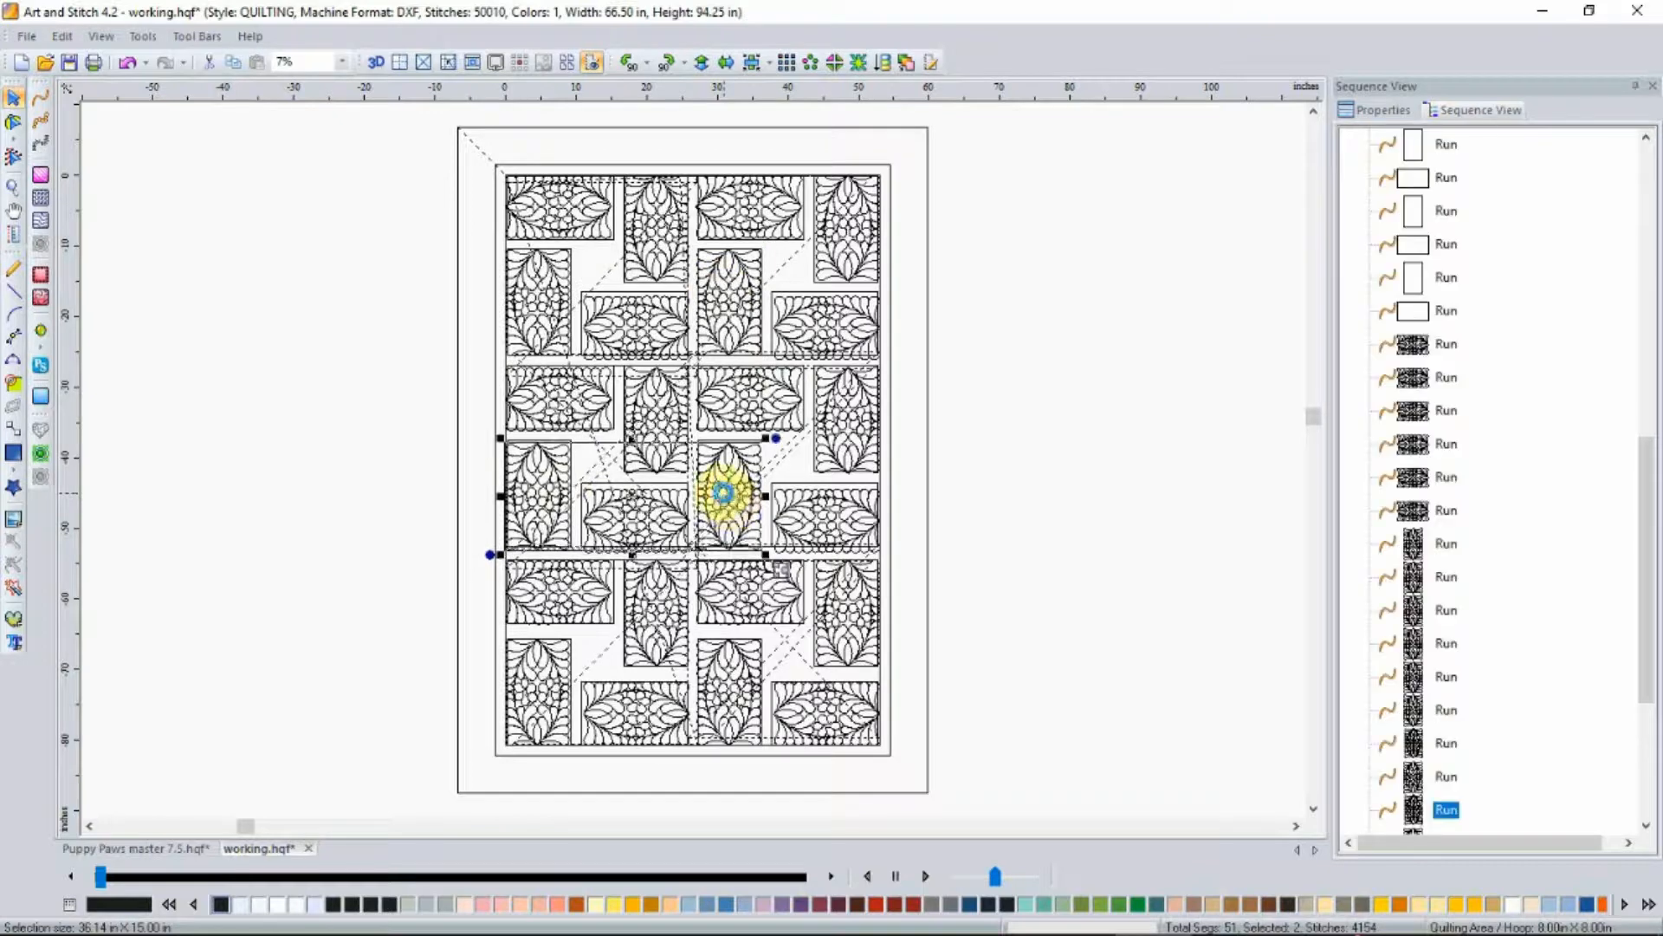
Select the lower horizontal motif pairs in the middle and upper block groupings and nudge them into their blocks
{"action": "left_click", "coordinate": [638, 519]}
{"action": "left_click", "coordinate": [824, 521], "text": "ctrl"}
{"action": "key", "text": "Up"}
{"action": "left_click", "coordinate": [648, 336]}
{"action": "left_click", "coordinate": [816, 322], "text": "ctrl"}
{"action": "left_click", "coordinate": [638, 327]}
{"action": "left_click", "coordinate": [824, 329], "text": "ctrl"}
Select the entire quilt layout and save the adjusted file
{"action": "key", "text": "ctrl+a"}
{"action": "left_click", "coordinate": [27, 36]}
{"action": "left_click", "coordinate": [94, 138]}
{"action": "left_click", "coordinate": [943, 637]}
{"action": "left_click", "coordinate": [827, 294]}
{"action": "left_click", "coordinate": [1213, 609]}
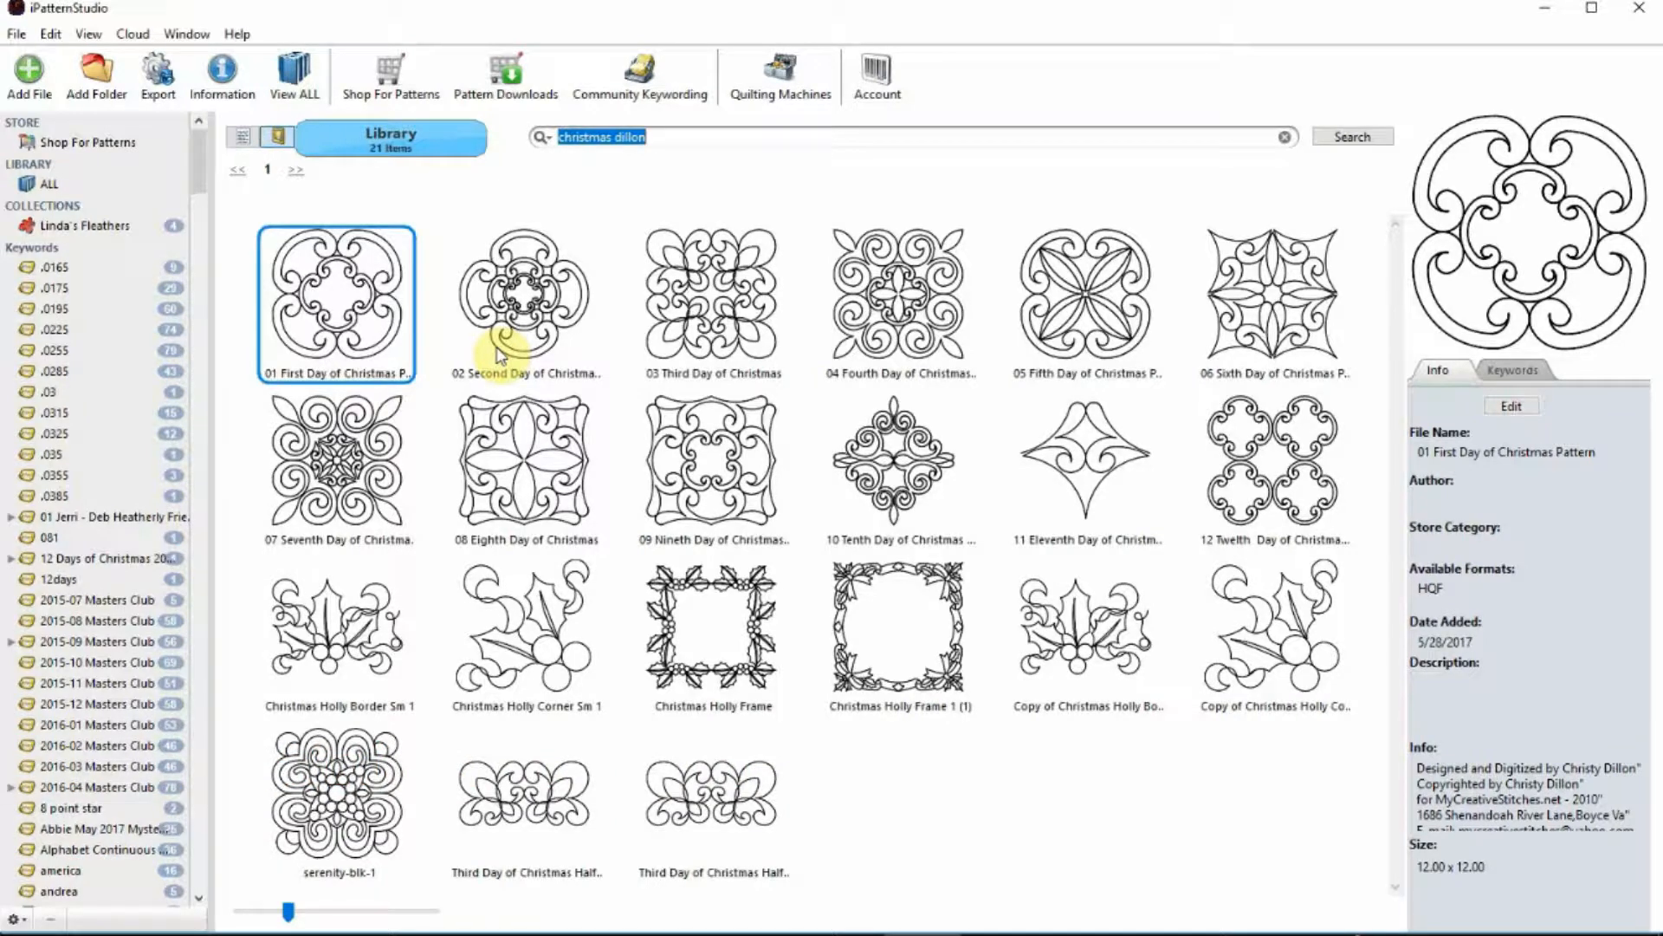
In iPatternStudio, export the Fifth and Sixth Day of Christmas patterns and switch back to Pro-Stitcher
{"action": "left_click", "coordinate": [1261, 315], "text": "ctrl"}
{"action": "right_click", "coordinate": [1265, 313]}
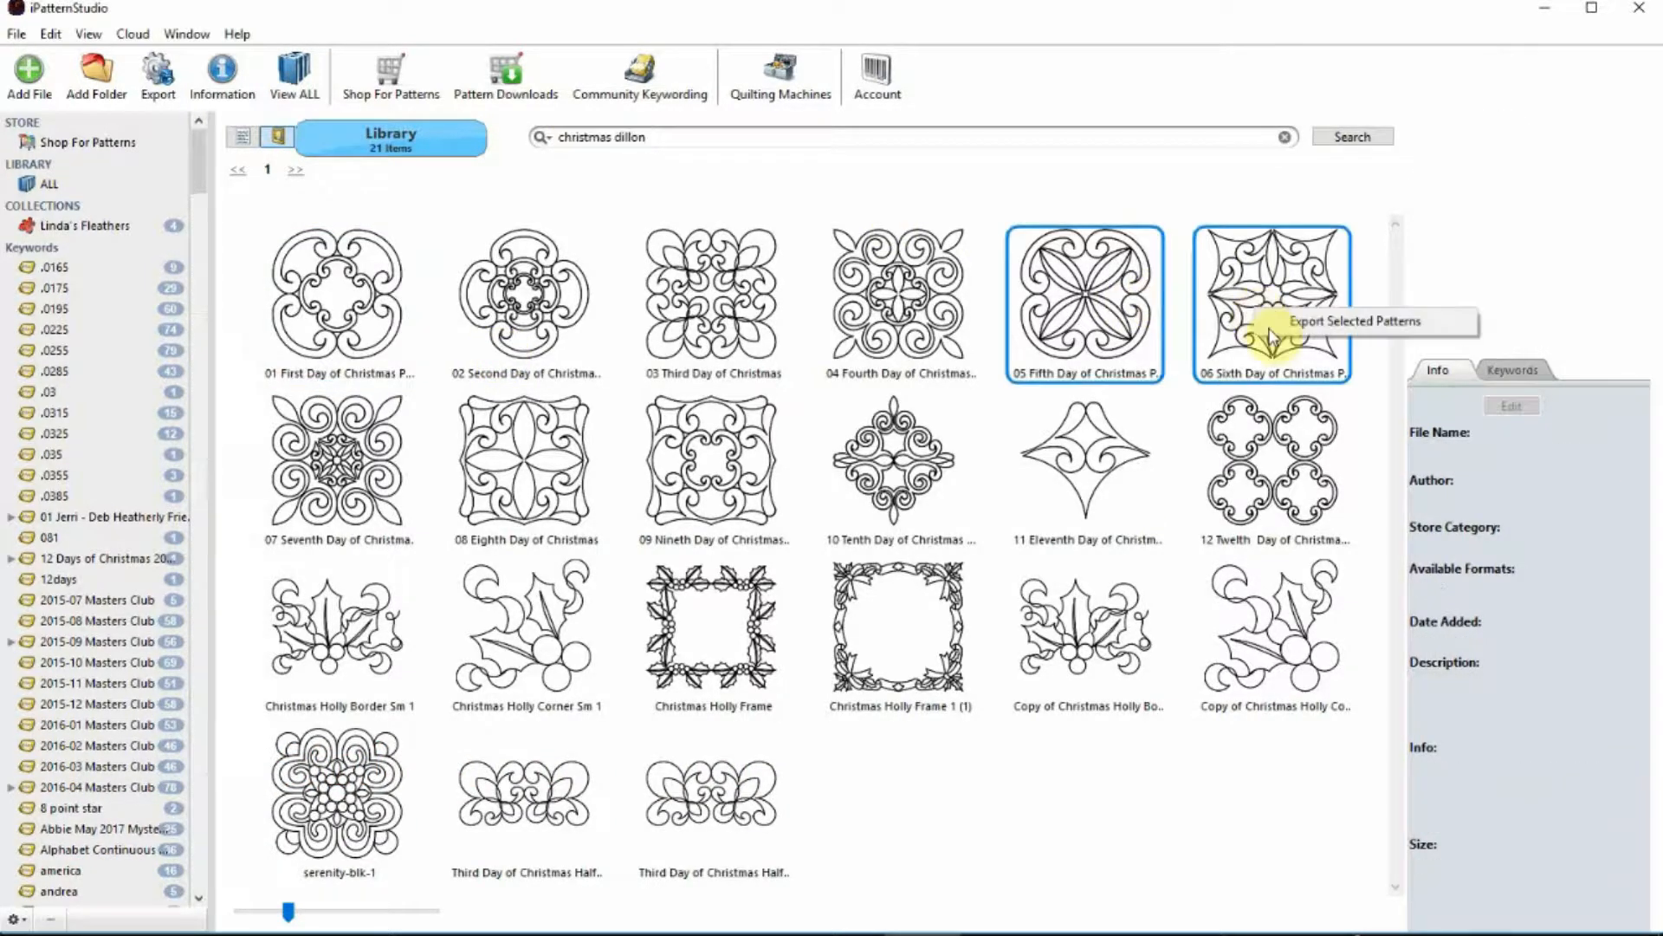
{"action": "left_click", "coordinate": [1291, 325]}
{"action": "left_click", "coordinate": [909, 672]}
{"action": "key", "text": "Return"}
{"action": "key", "text": "alt+Tab"}
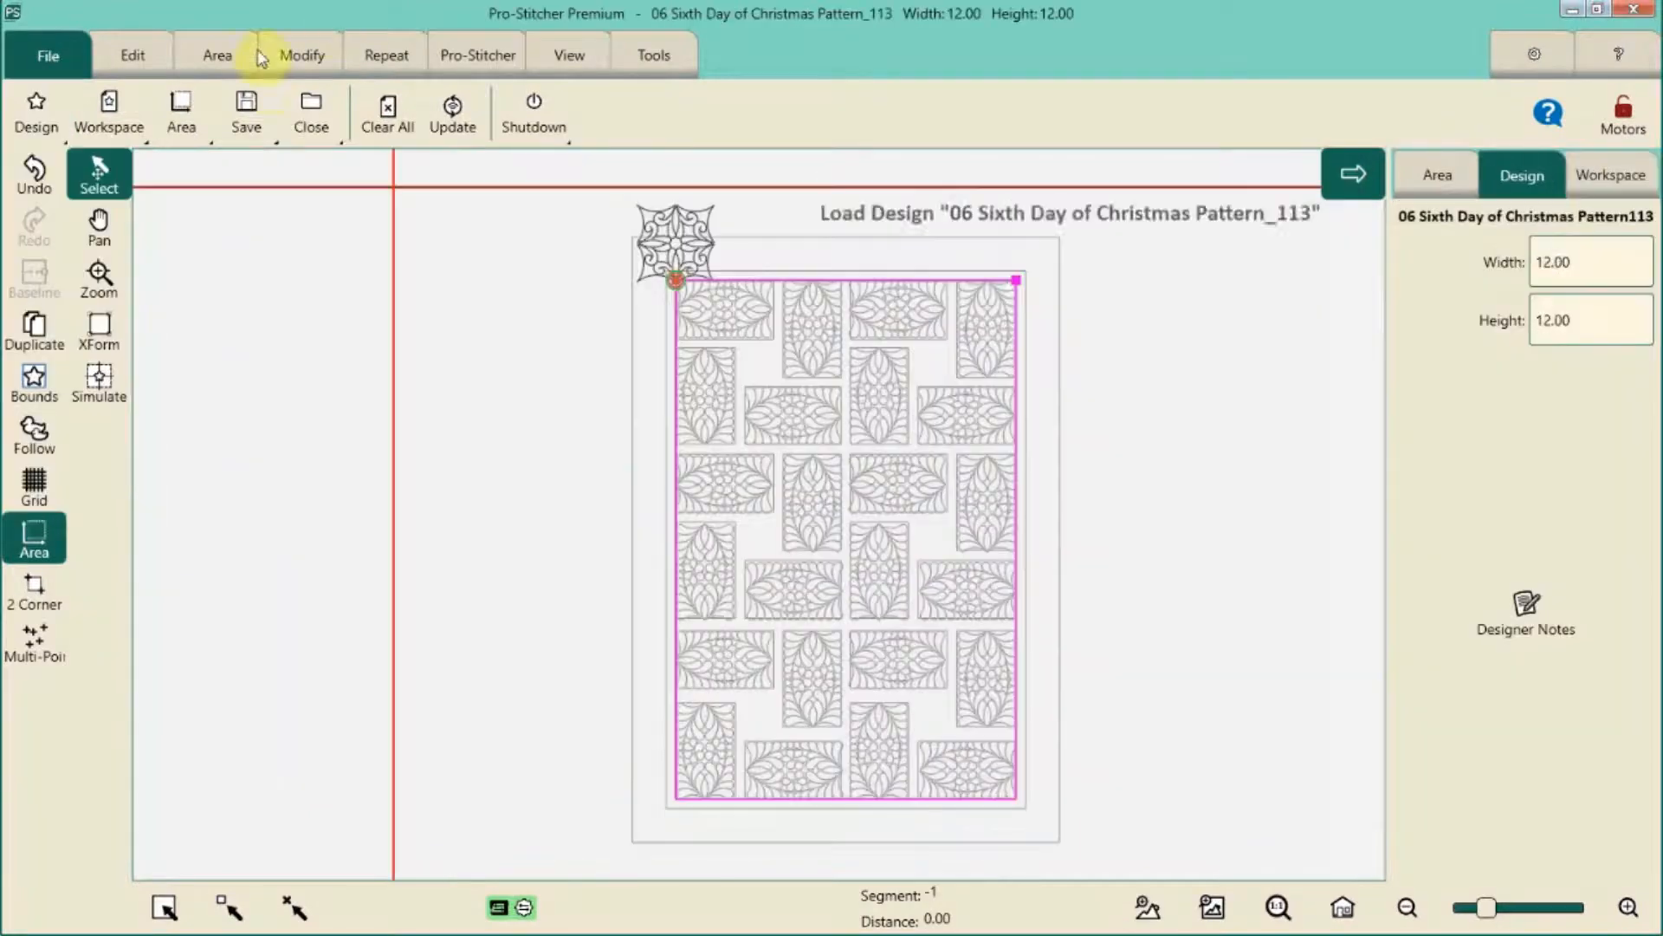
Resize the Sixth Day of Christmas design proportionally to 4.50 by 4.50
{"action": "left_click", "coordinate": [303, 56]}
{"action": "left_click", "coordinate": [245, 114]}
{"action": "left_click", "coordinate": [1593, 342]}
{"action": "left_click", "coordinate": [1526, 787]}
{"action": "left_click", "coordinate": [1287, 661]}
{"action": "left_click", "coordinate": [1285, 776]}
{"action": "left_click", "coordinate": [1353, 661]}
{"action": "left_click", "coordinate": [1459, 774]}
Repeat the Sixth Day of Christmas design twice horizontally with a gap of 19.5
{"action": "left_click", "coordinate": [386, 55]}
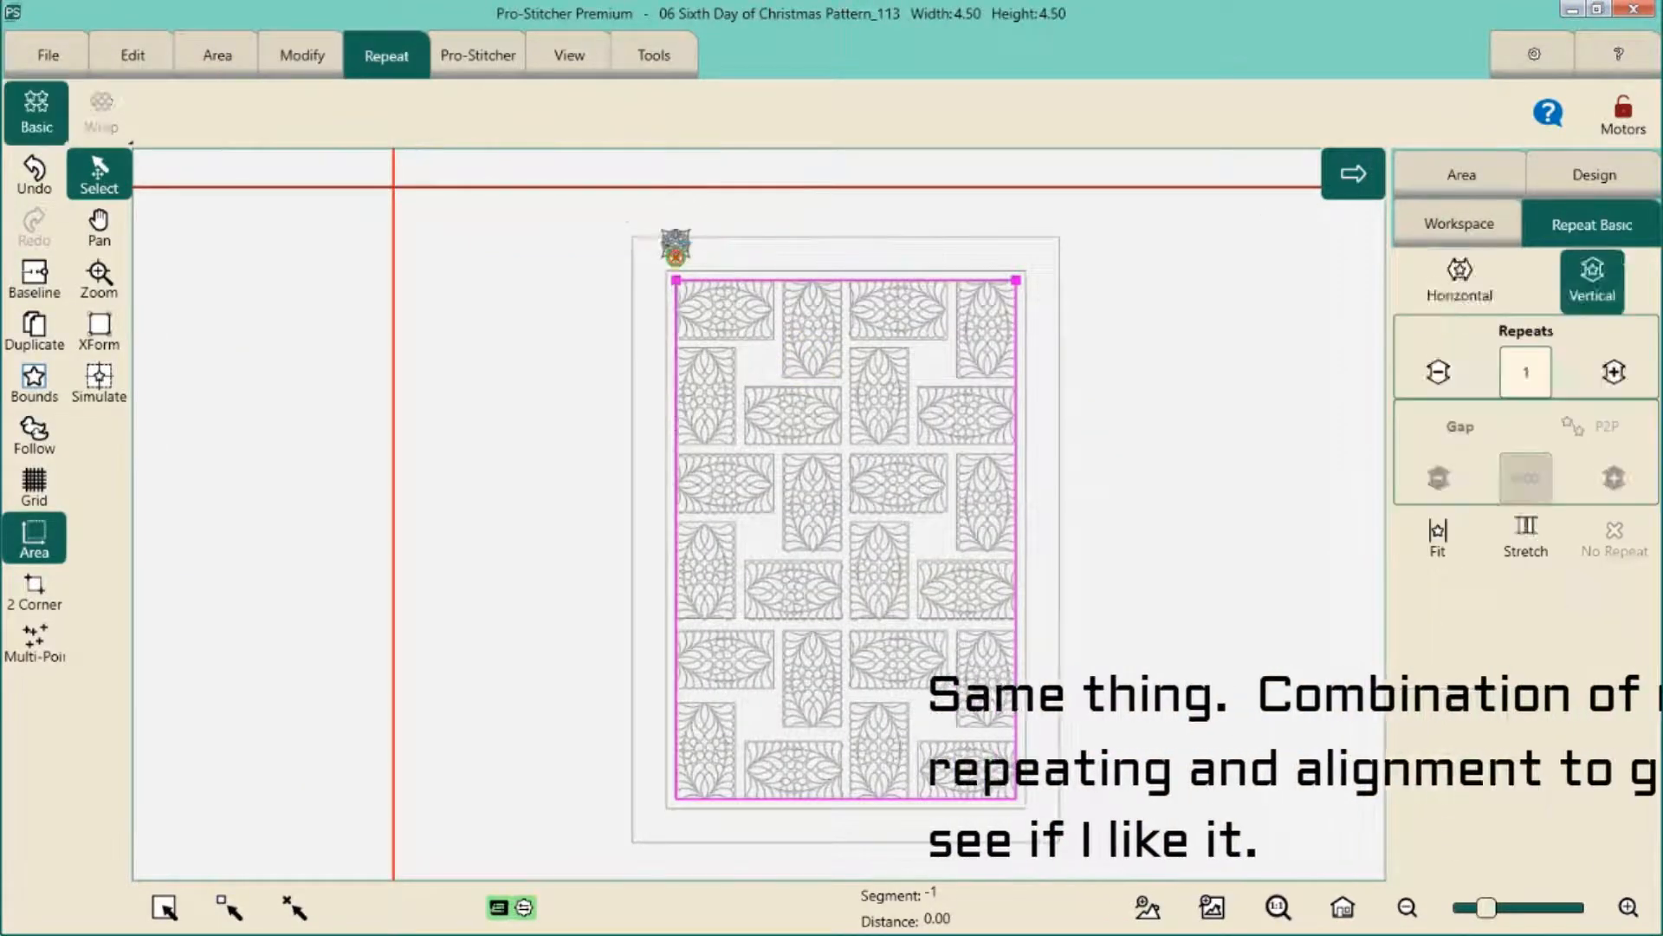
{"action": "left_click", "coordinate": [1460, 280]}
{"action": "left_click", "coordinate": [1525, 478]}
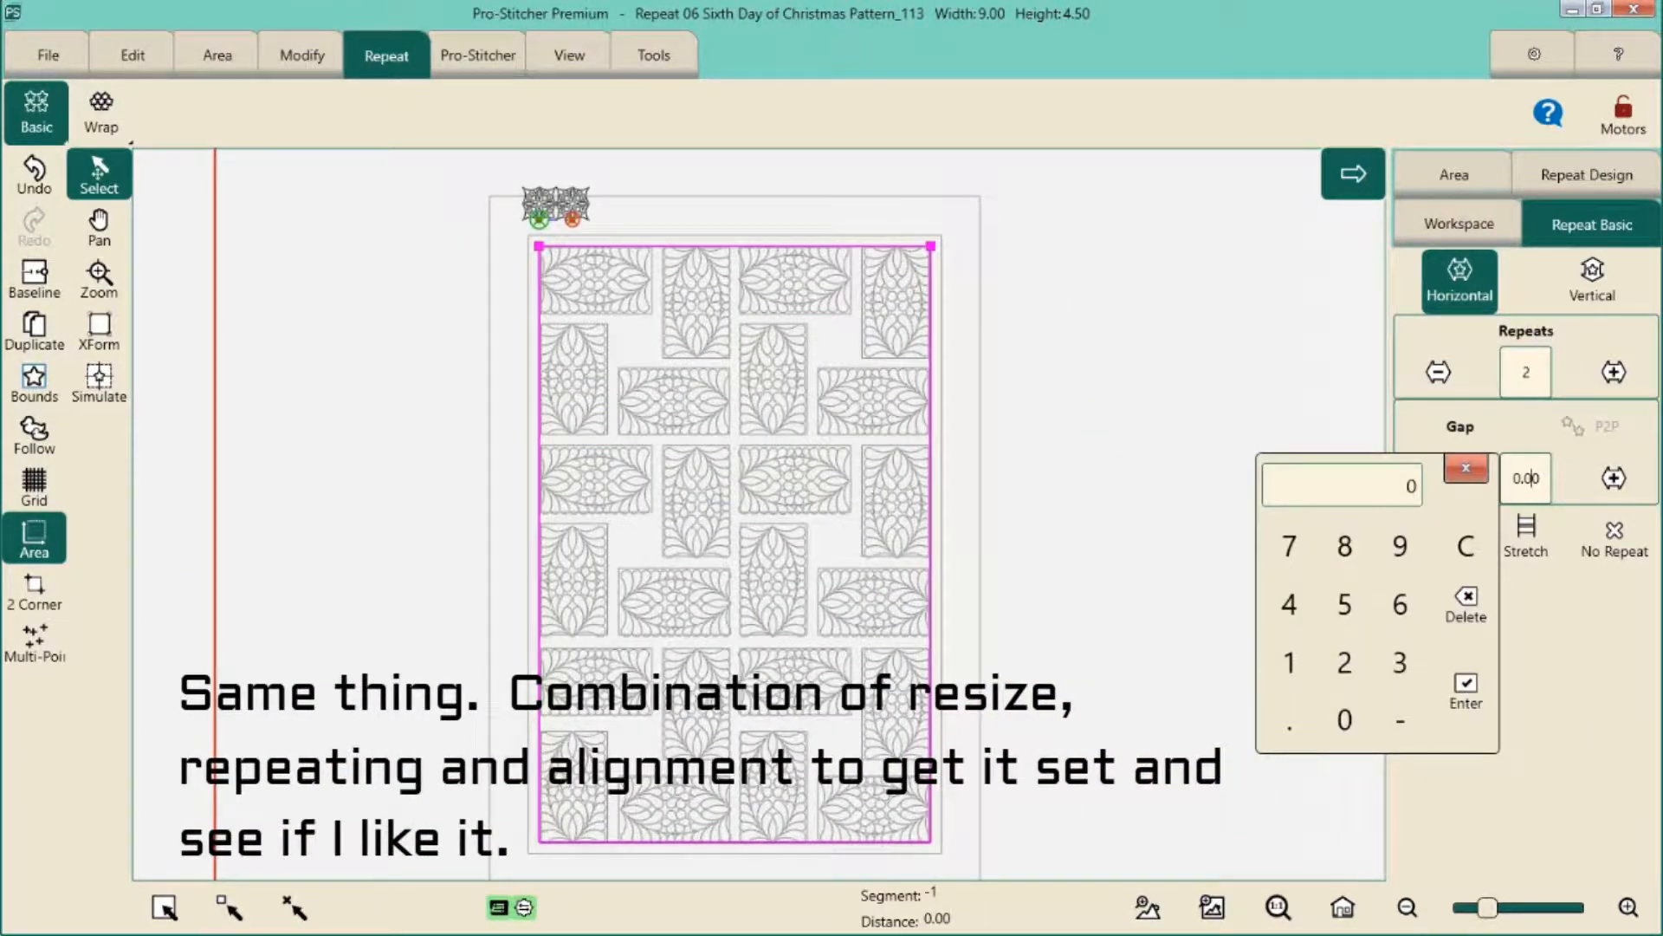
{"action": "left_click", "coordinate": [1289, 662]}
{"action": "left_click", "coordinate": [1400, 547]}
{"action": "left_click", "coordinate": [1289, 721]}
{"action": "left_click", "coordinate": [1345, 605]}
{"action": "left_click", "coordinate": [1466, 690]}
Center-align the repeated Sixth Day pair in the quilt area and nudge it down toward the first row of small open blocks
{"action": "left_click", "coordinate": [303, 55]}
{"action": "left_click", "coordinate": [386, 114]}
{"action": "left_click", "coordinate": [1526, 487]}
{"action": "left_click", "coordinate": [173, 113]}
{"action": "left_click", "coordinate": [1526, 758]}
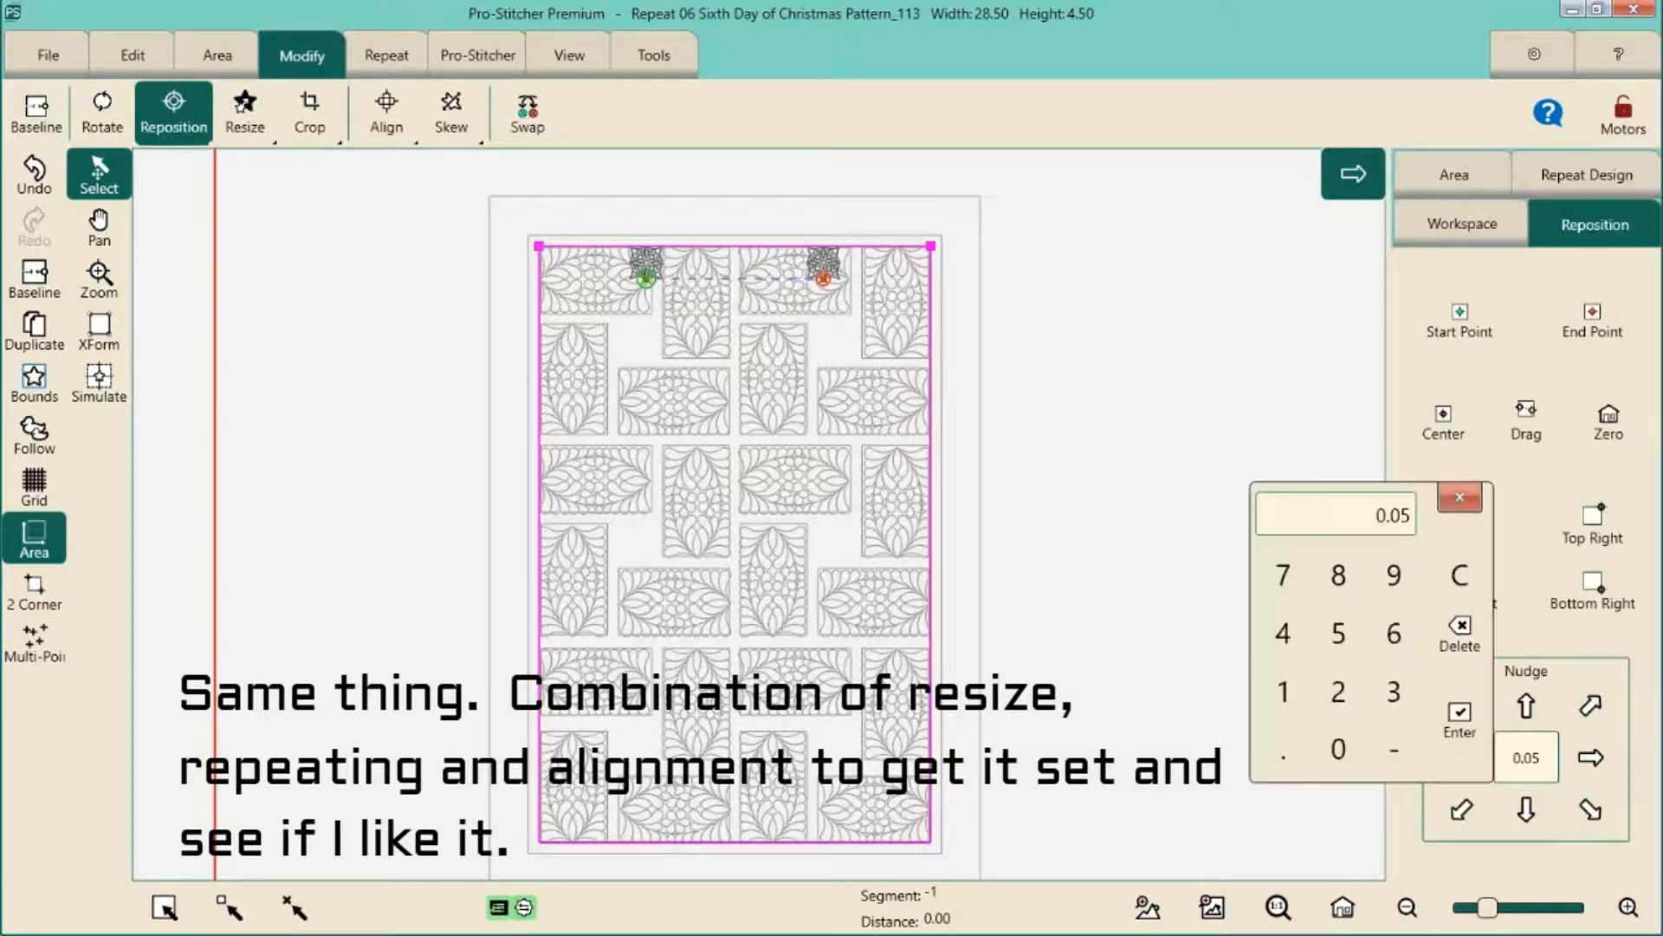
{"action": "left_click", "coordinate": [1525, 810]}
Set the horizontal gap between the two Sixth Day motifs to 23 and center the pair in the area again
{"action": "left_click", "coordinate": [386, 55]}
{"action": "left_click", "coordinate": [1615, 481]}
{"action": "left_click", "coordinate": [303, 56]}
{"action": "left_click", "coordinate": [387, 114]}
{"action": "left_click", "coordinate": [1527, 487]}
{"action": "left_click", "coordinate": [386, 56]}
{"action": "left_click", "coordinate": [1615, 488]}
{"action": "left_click", "coordinate": [1615, 488]}
{"action": "left_click", "coordinate": [1526, 478]}
{"action": "left_click", "coordinate": [1345, 663]}
{"action": "left_click", "coordinate": [1400, 663]}
{"action": "left_click", "coordinate": [1466, 691]}
Repeat the Sixth Day pair vertically in three rows to fill the small open blocks
{"action": "left_click", "coordinate": [478, 55]}
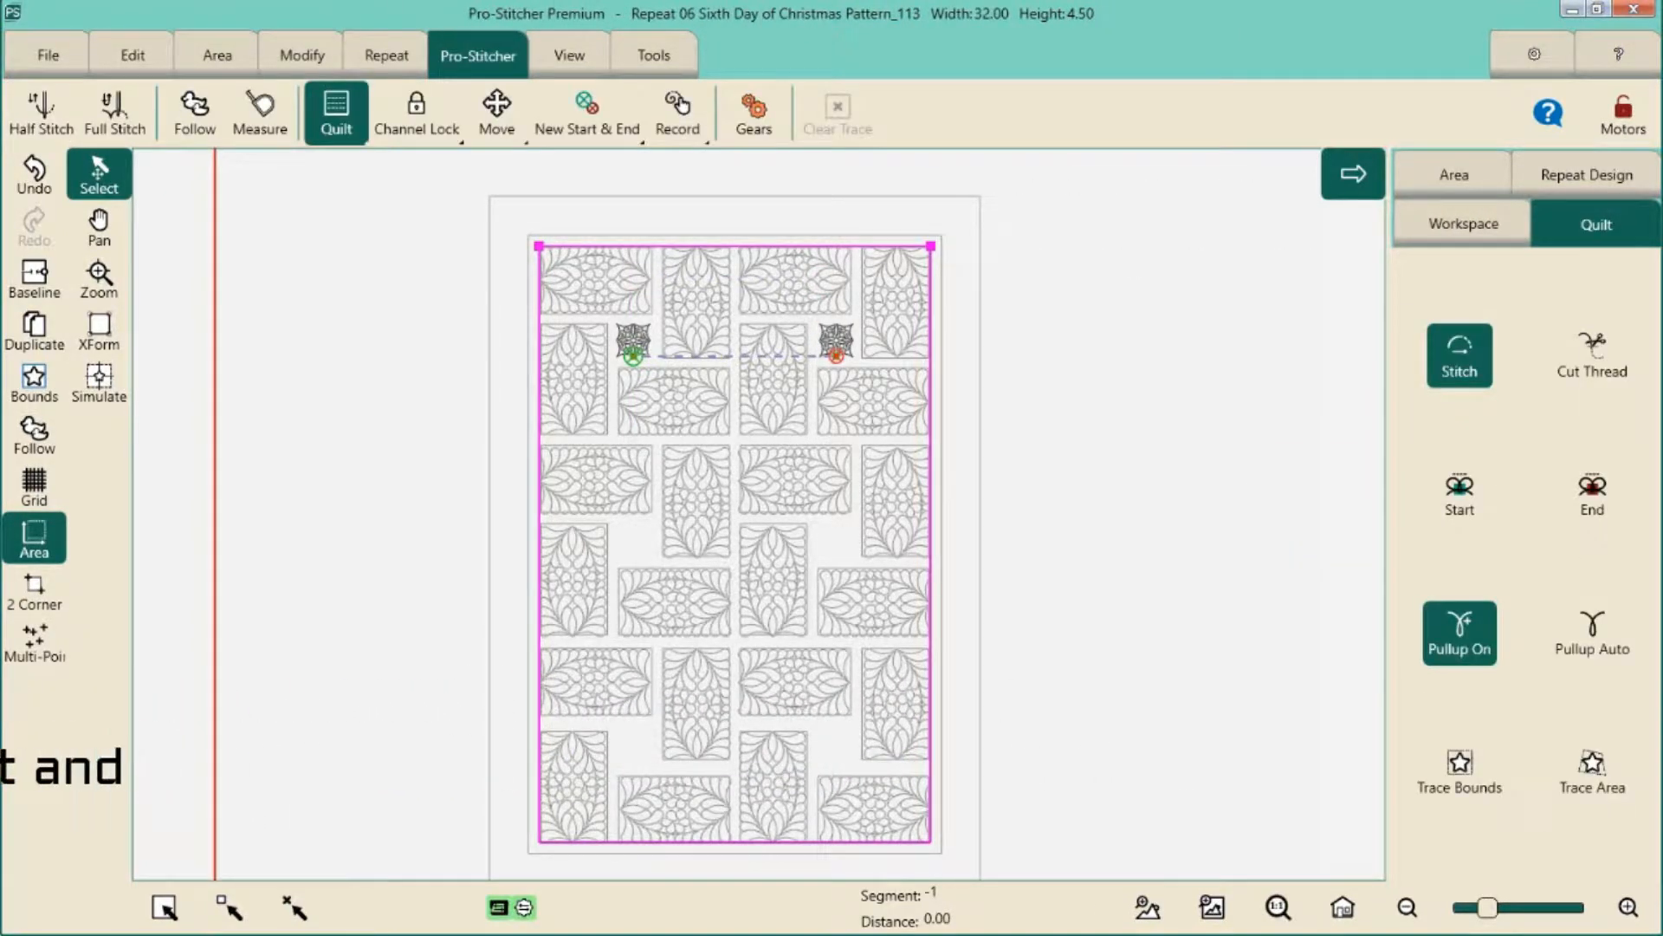
{"action": "left_click", "coordinate": [386, 55]}
{"action": "left_click", "coordinate": [1593, 280]}
{"action": "left_click", "coordinate": [1466, 691]}
{"action": "left_click", "coordinate": [295, 907]}
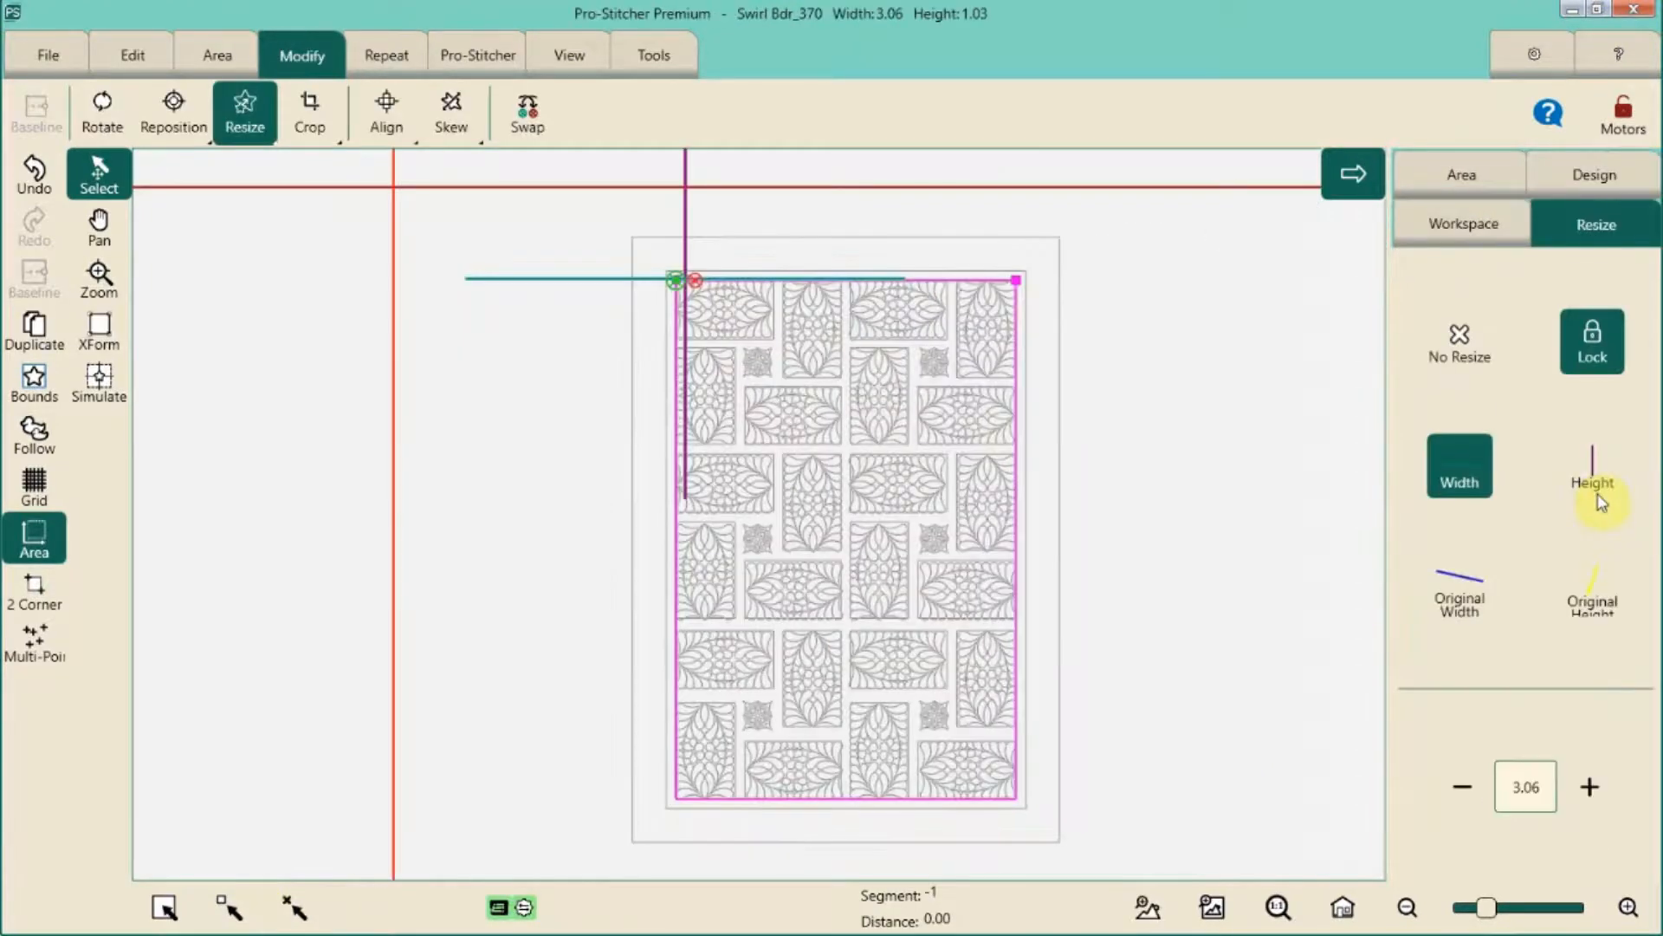
Resize the Swirl Bdr design proportionally to a height of 1.25
{"action": "left_click", "coordinate": [1527, 787]}
{"action": "left_click", "coordinate": [1339, 662]}
{"action": "left_click", "coordinate": [1460, 747]}
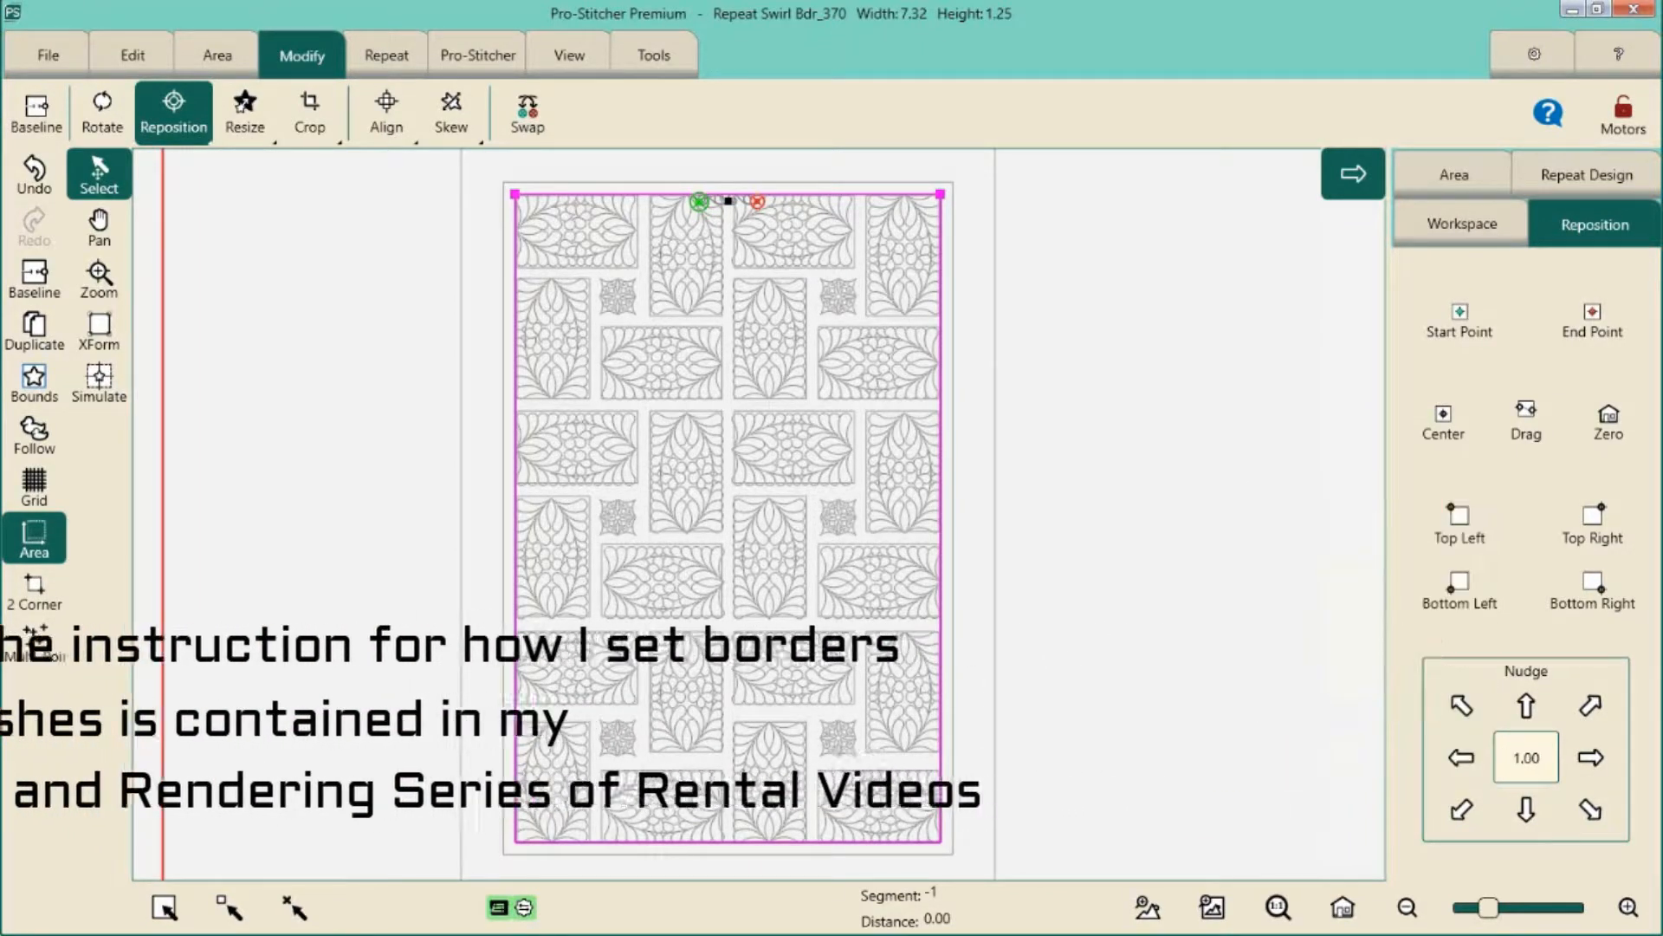
Nudge the repeated swirl border down in 1.00 increments toward the sash below the upper block grouping
{"action": "left_click", "coordinate": [1541, 810]}
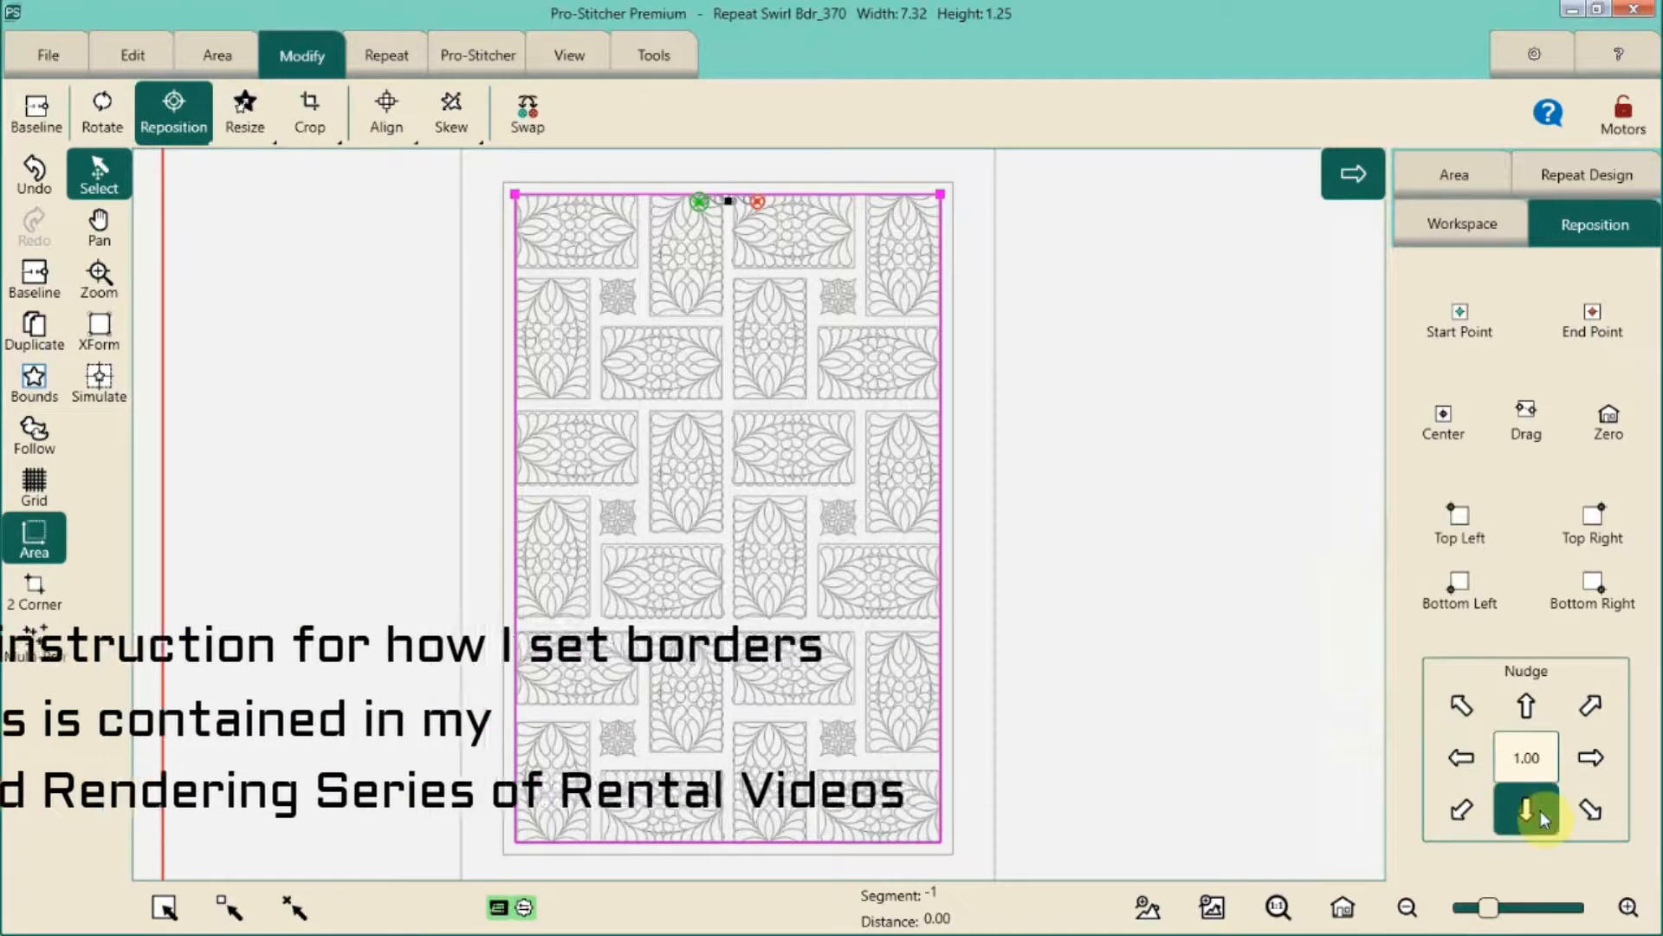
{"action": "left_click", "coordinate": [1541, 809]}
{"action": "left_click", "coordinate": [1540, 809]}
{"action": "left_click", "coordinate": [1540, 809]}
{"action": "left_click", "coordinate": [1540, 810]}
{"action": "left_click", "coordinate": [1540, 809]}
{"action": "left_click", "coordinate": [1541, 810]}
{"action": "left_click", "coordinate": [1541, 810]}
{"action": "left_click", "coordinate": [1541, 810]}
{"action": "left_click", "coordinate": [1540, 809]}
{"action": "left_click", "coordinate": [1541, 809]}
{"action": "left_click", "coordinate": [1540, 810]}
{"action": "left_click", "coordinate": [1541, 809]}
{"action": "left_click", "coordinate": [1540, 809]}
{"action": "left_click", "coordinate": [1540, 809]}
{"action": "left_click", "coordinate": [1541, 809]}
{"action": "left_click", "coordinate": [1541, 809]}
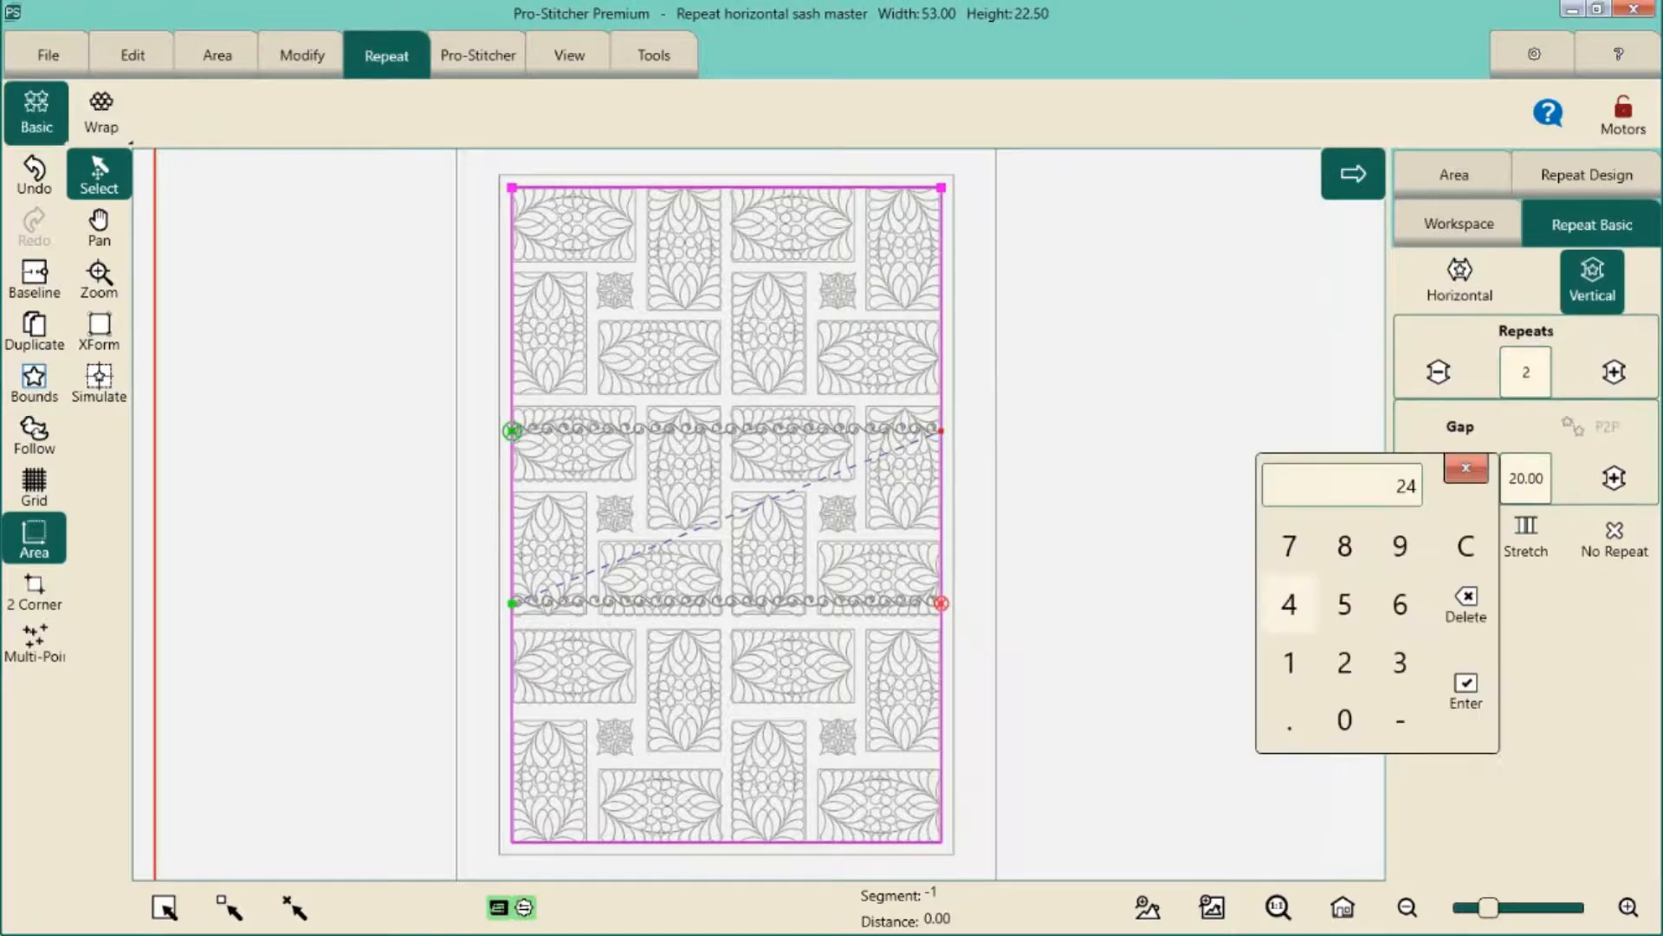
Set the vertical gap between the two horizontal sash master rows to 24 and increase it to reach the lower sash
{"action": "left_click", "coordinate": [1613, 478]}
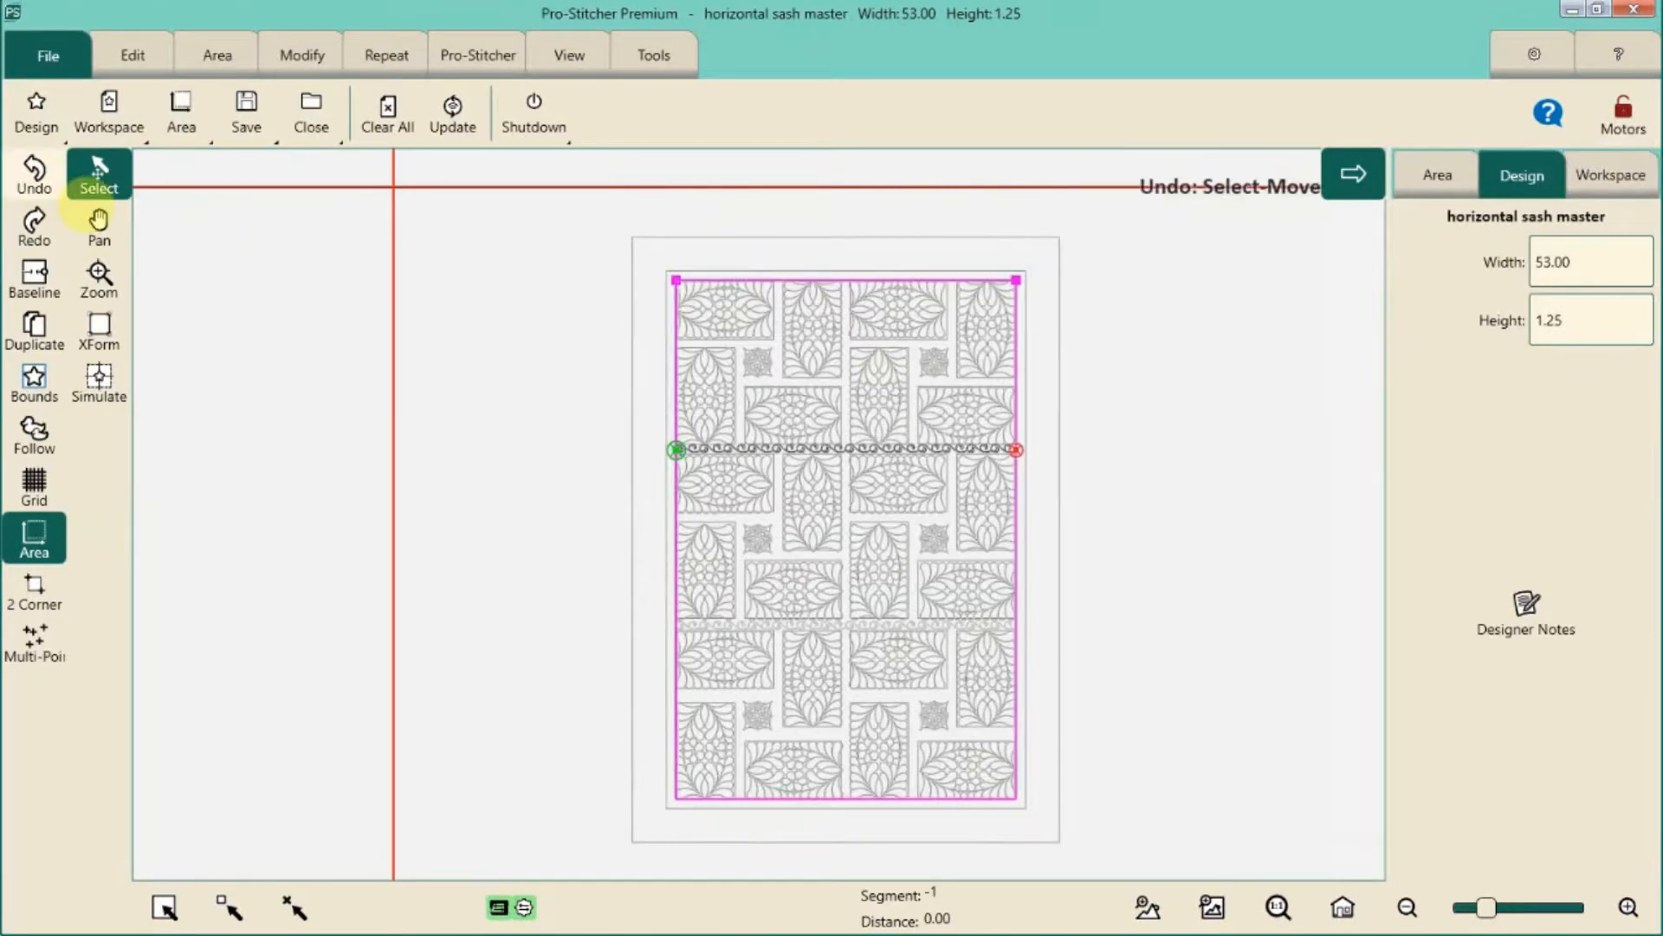
{"action": "left_click", "coordinate": [301, 54]}
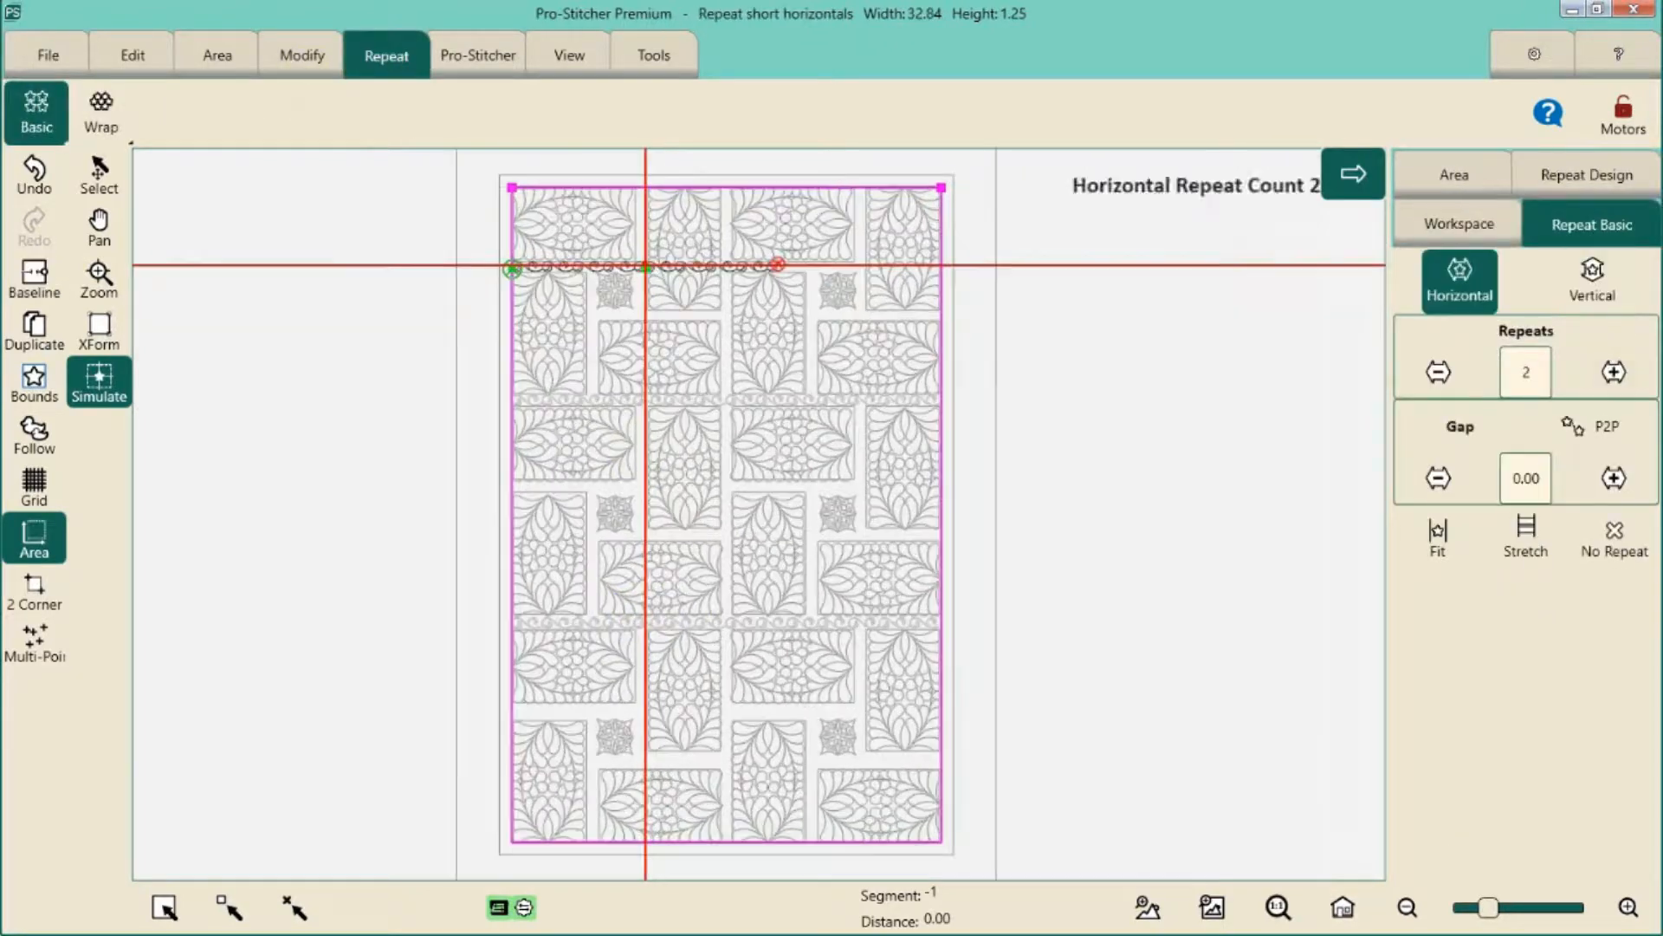
Repeat the short horizontals sash twice across, setting the gap to 10 and increasing it until the second strip meets its sash
{"action": "left_click", "coordinate": [1614, 477]}
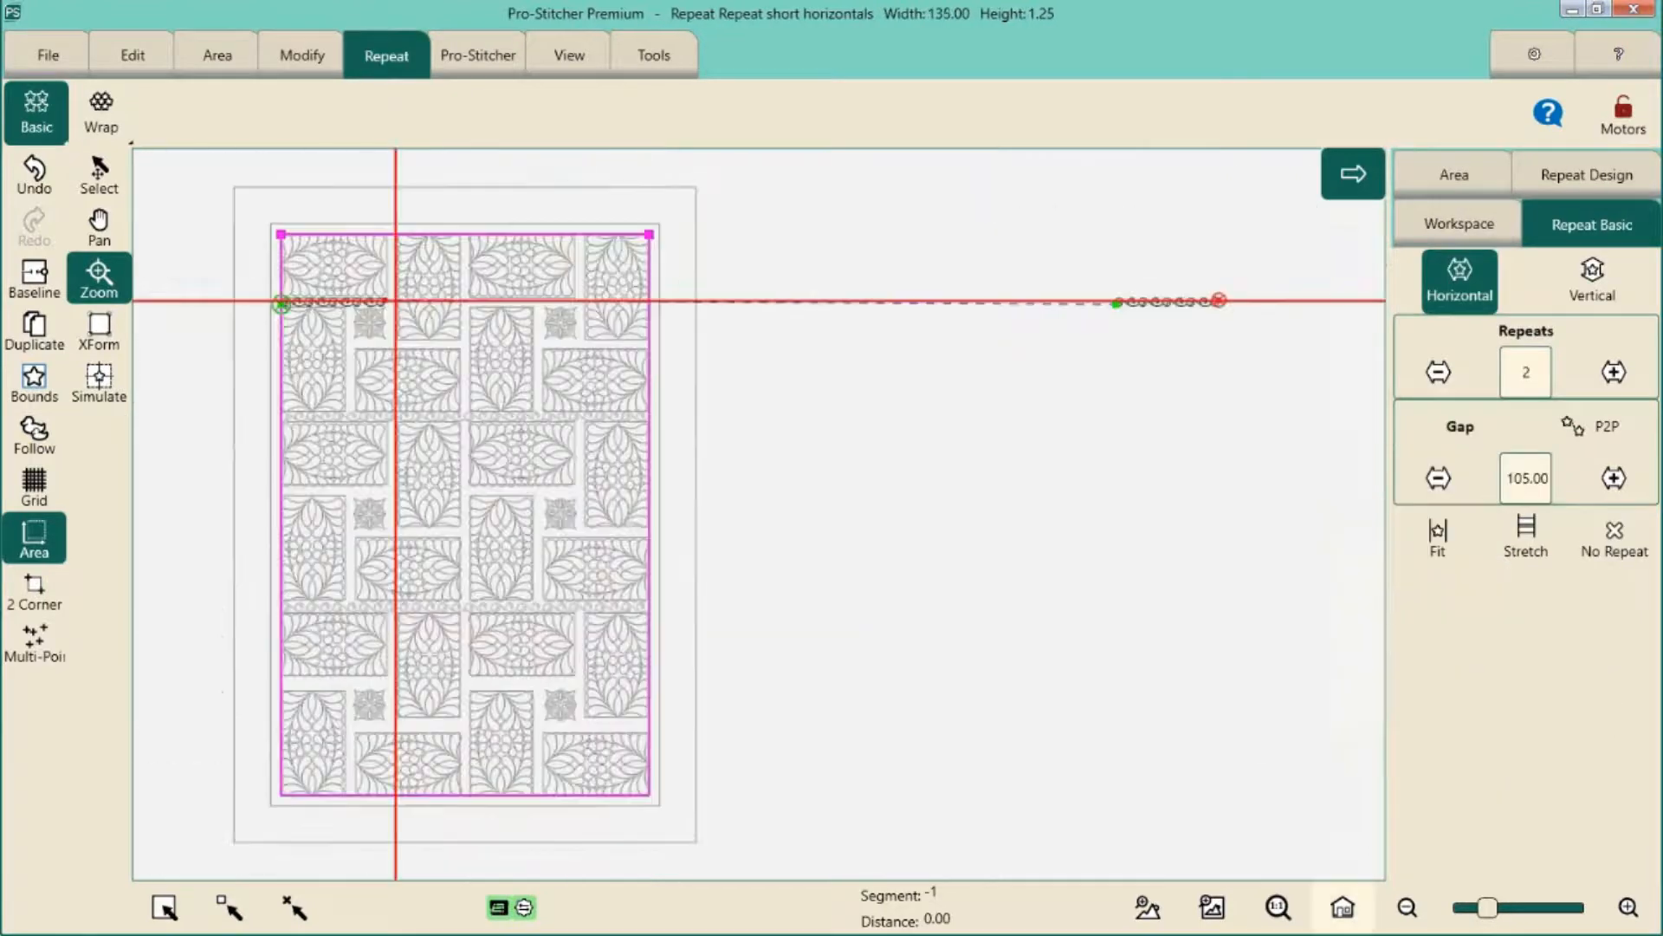
{"action": "left_click", "coordinate": [1438, 478]}
{"action": "left_click", "coordinate": [1526, 477]}
{"action": "left_click", "coordinate": [1289, 661]}
{"action": "left_click", "coordinate": [1344, 720]}
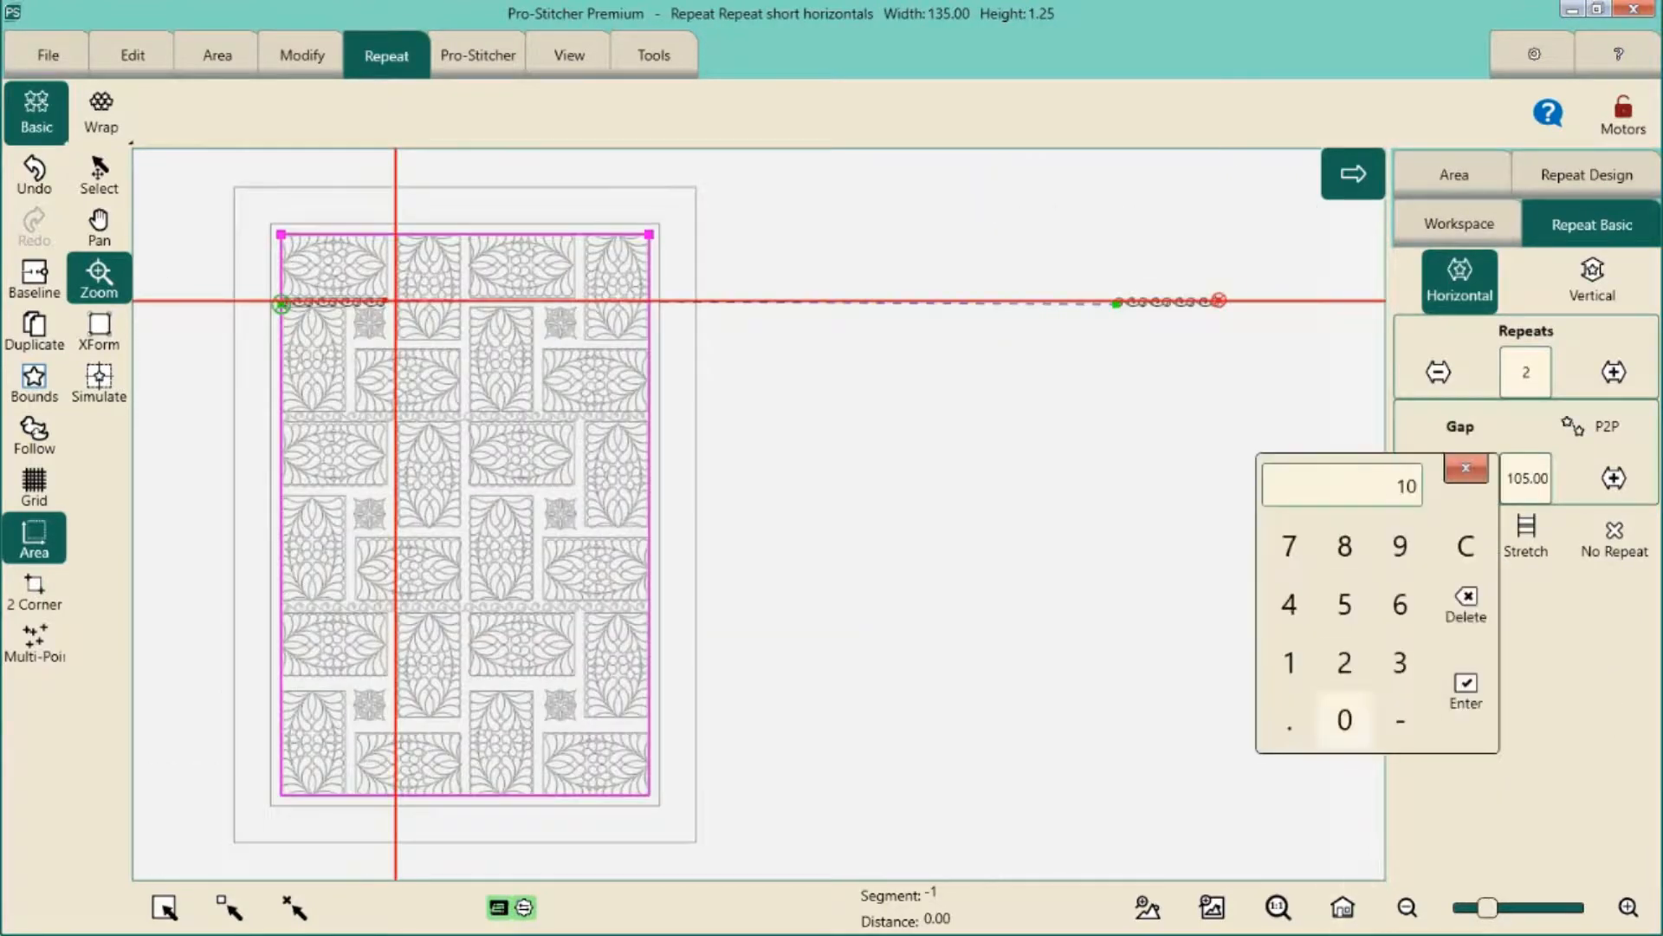
{"action": "left_click", "coordinate": [1464, 691]}
{"action": "left_click", "coordinate": [1615, 482]}
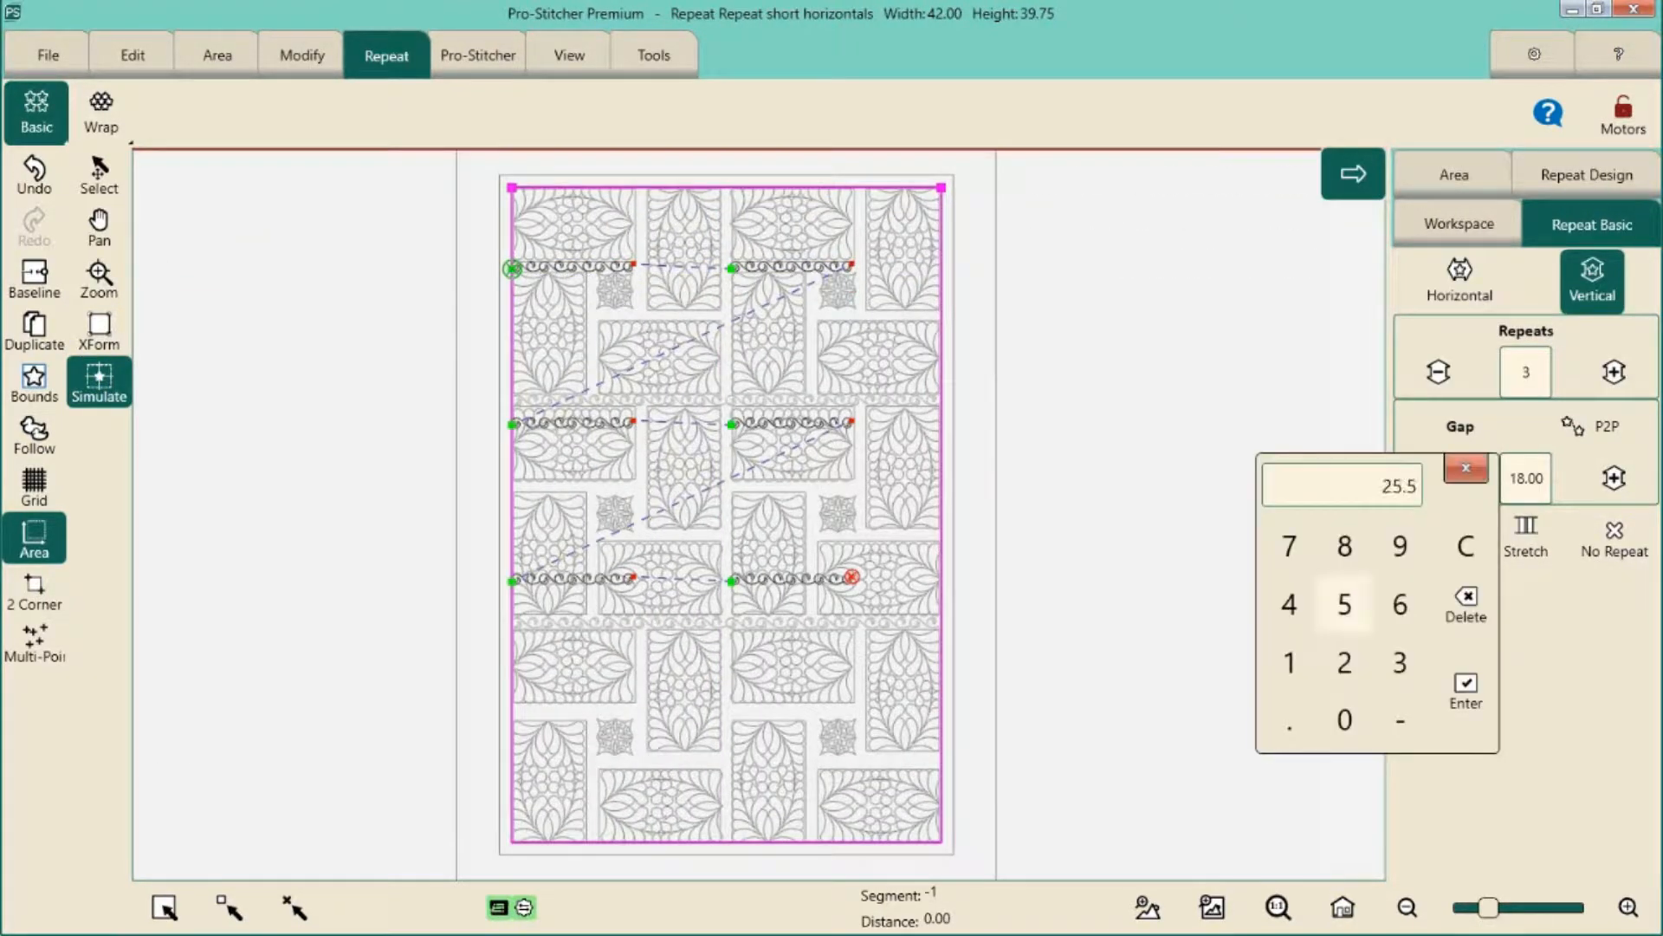
Set the vertical gap between the three rows of short horizontal sashes to 25.5 and fine-tune it to the block rows
{"action": "left_click", "coordinate": [1463, 690]}
{"action": "left_click", "coordinate": [1613, 478]}
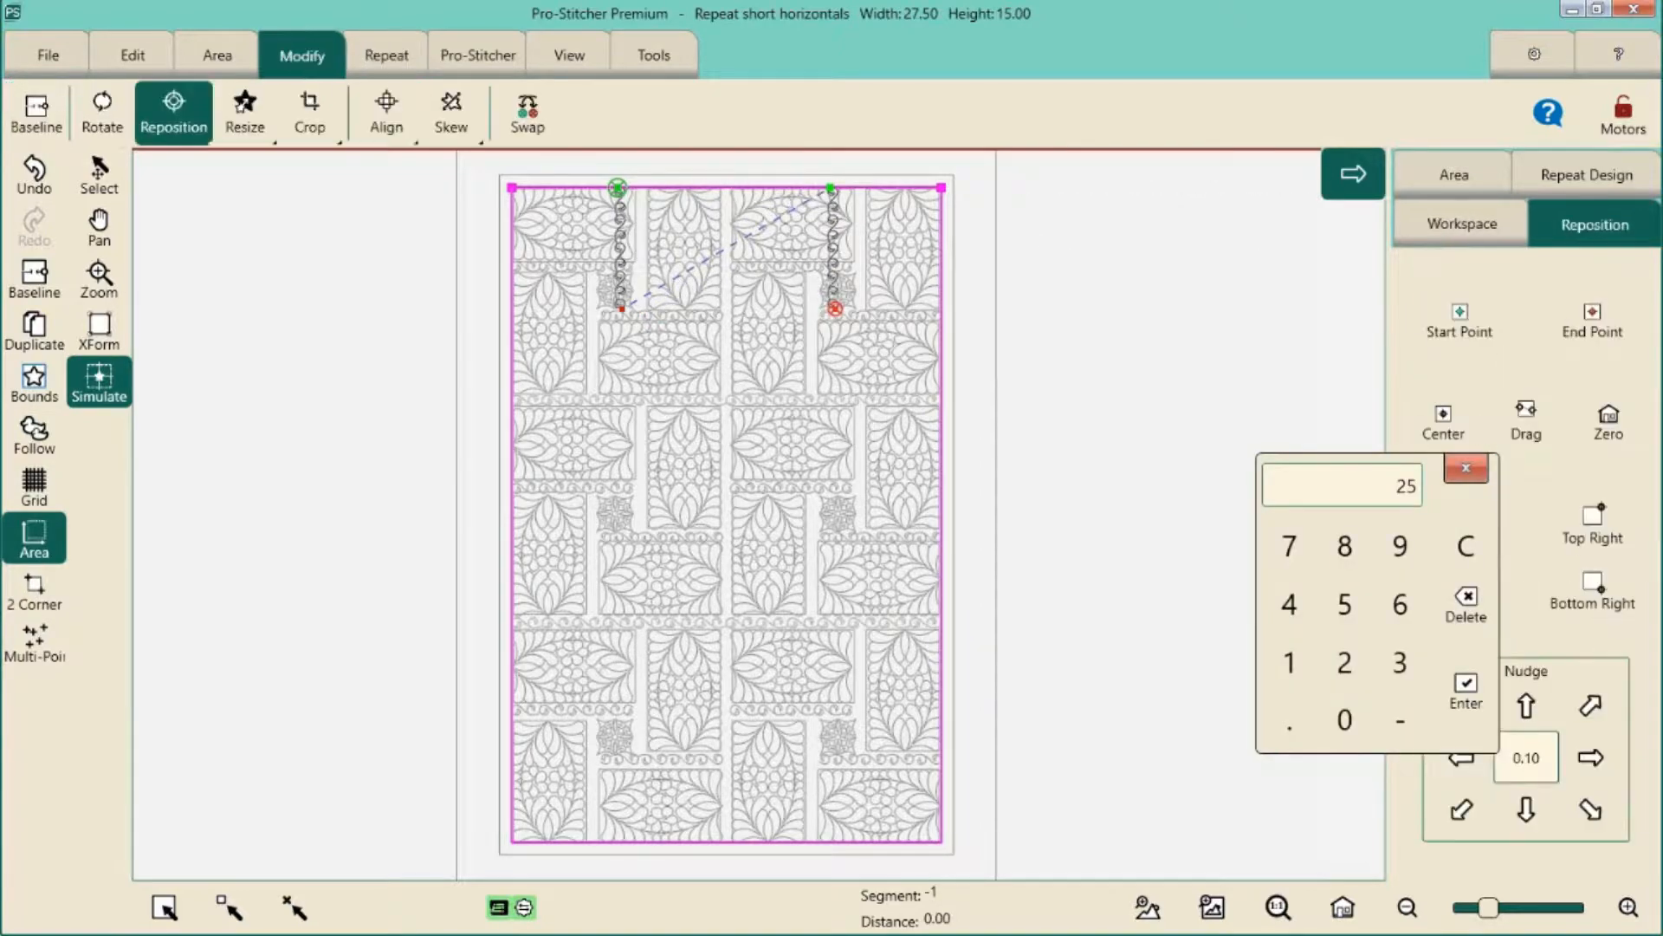
Nudge the pair of short vertical sash strips right by 0.10 into the vertical sashes
{"action": "left_click", "coordinate": [1591, 757]}
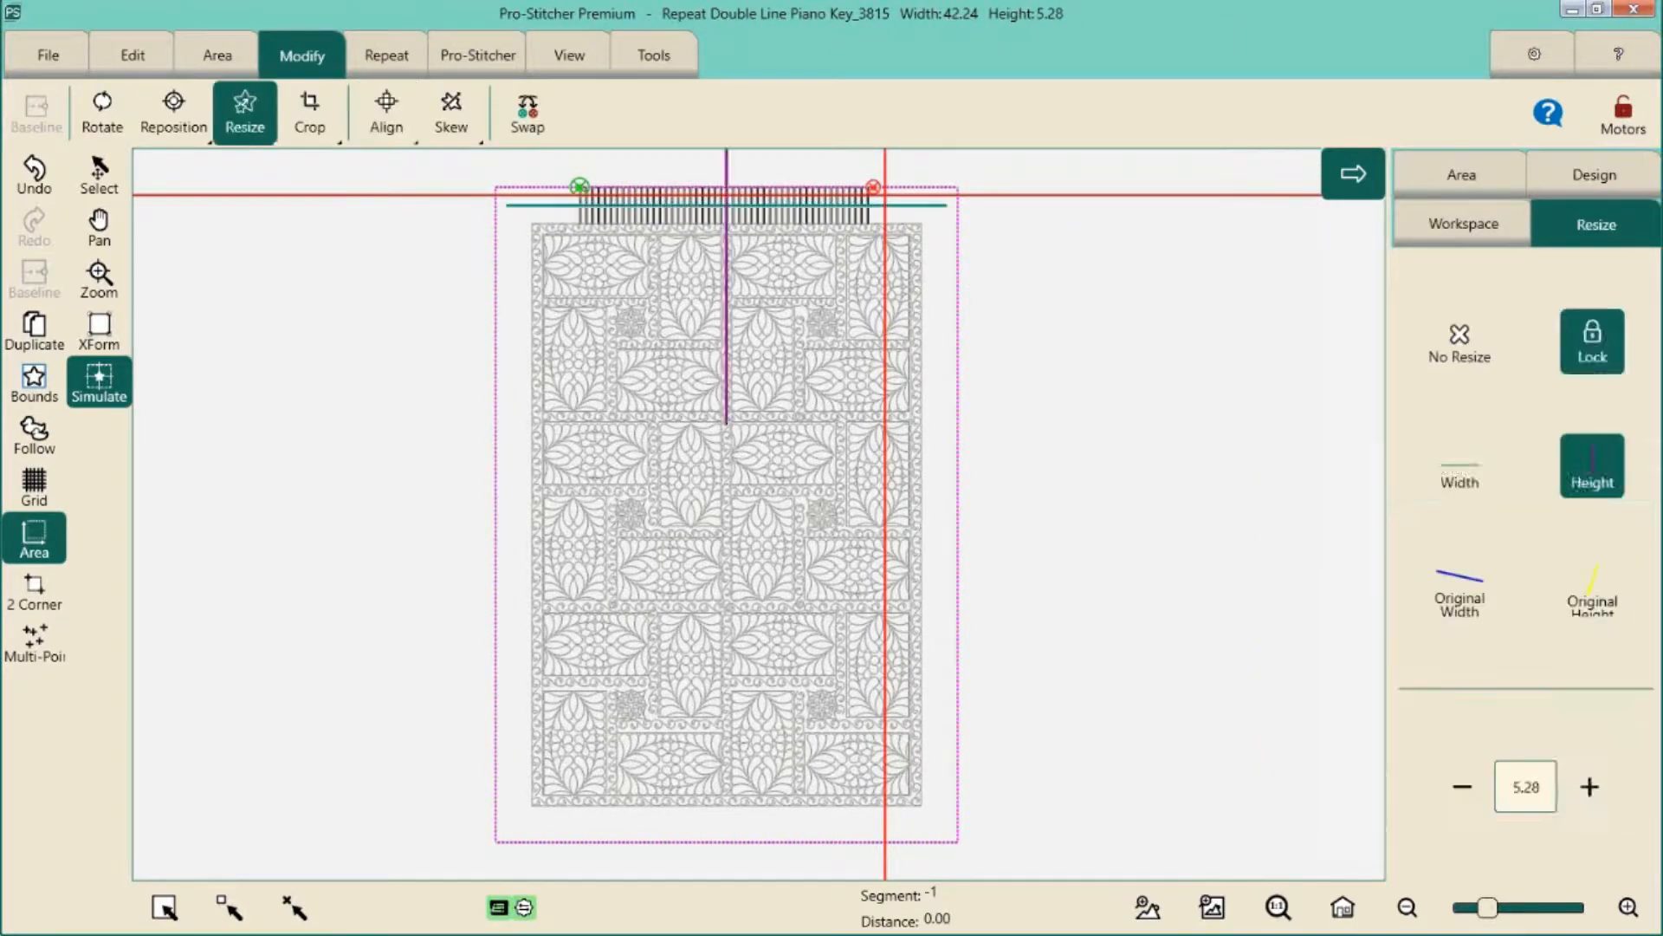
Widen the repeated Double Line Piano Key design in the upper outer border to 56.37
{"action": "left_click", "coordinate": [1591, 789]}
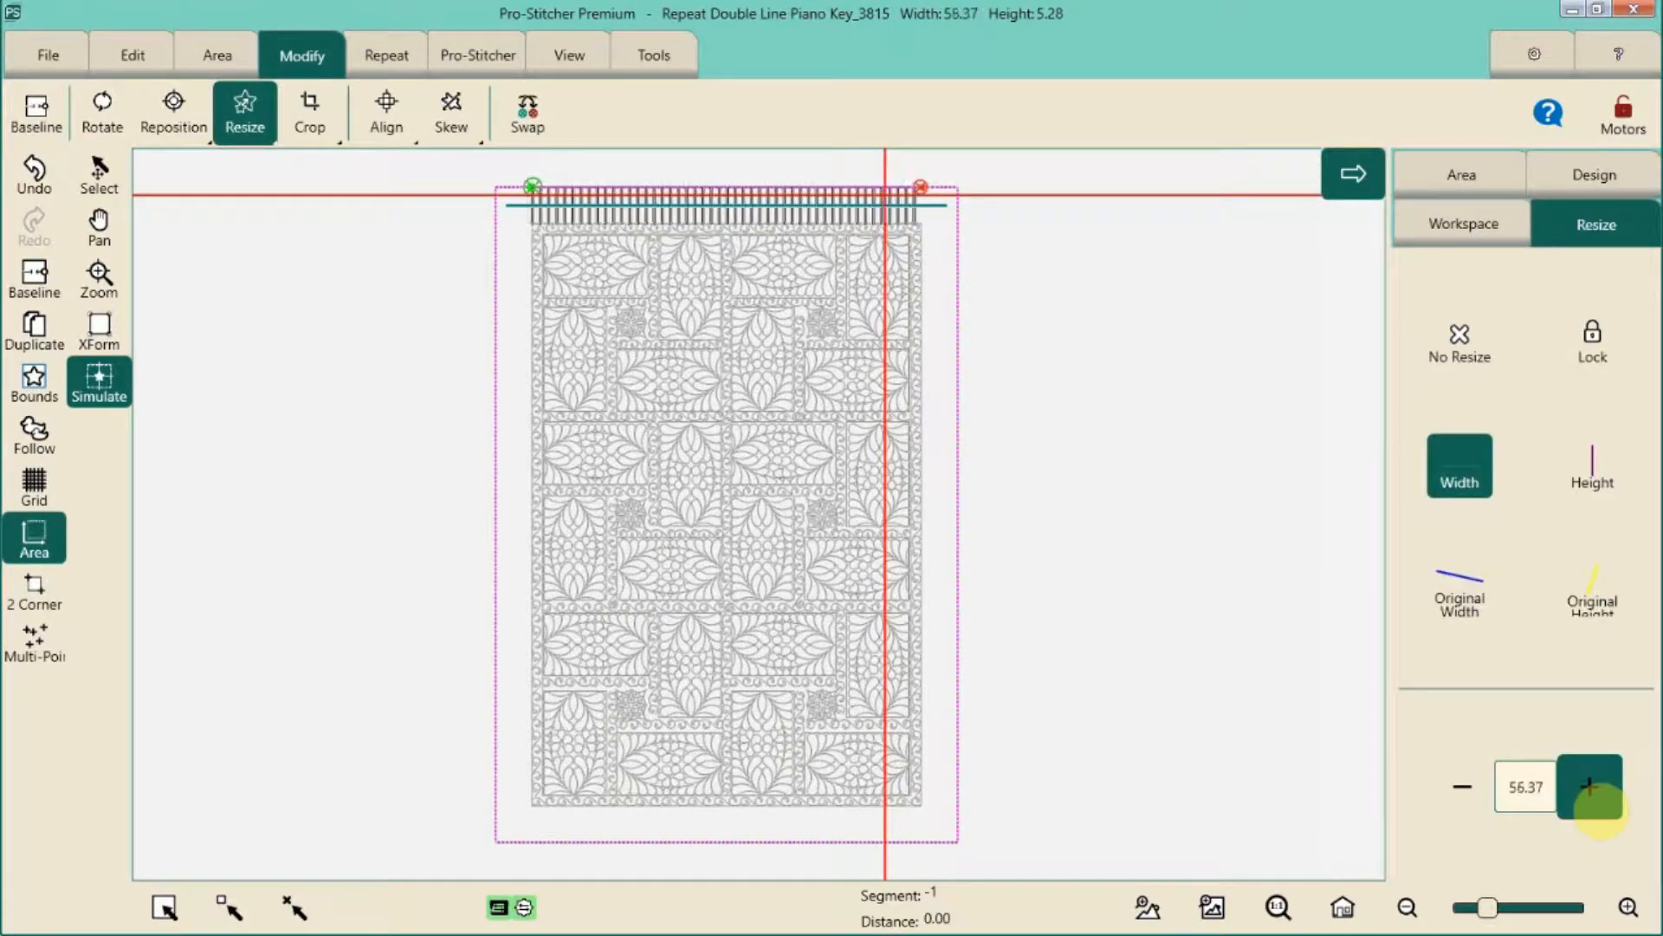